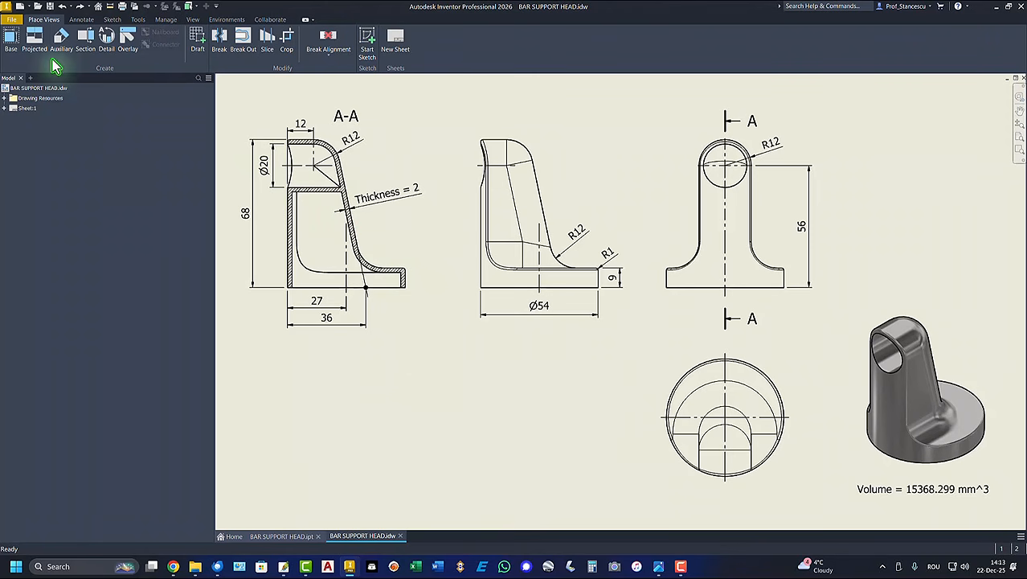
# - Create a new part and add a work plane offset 27 mm from the XY plane
pyautogui.click(15, 7)
pyautogui.doubleClick(527, 209)
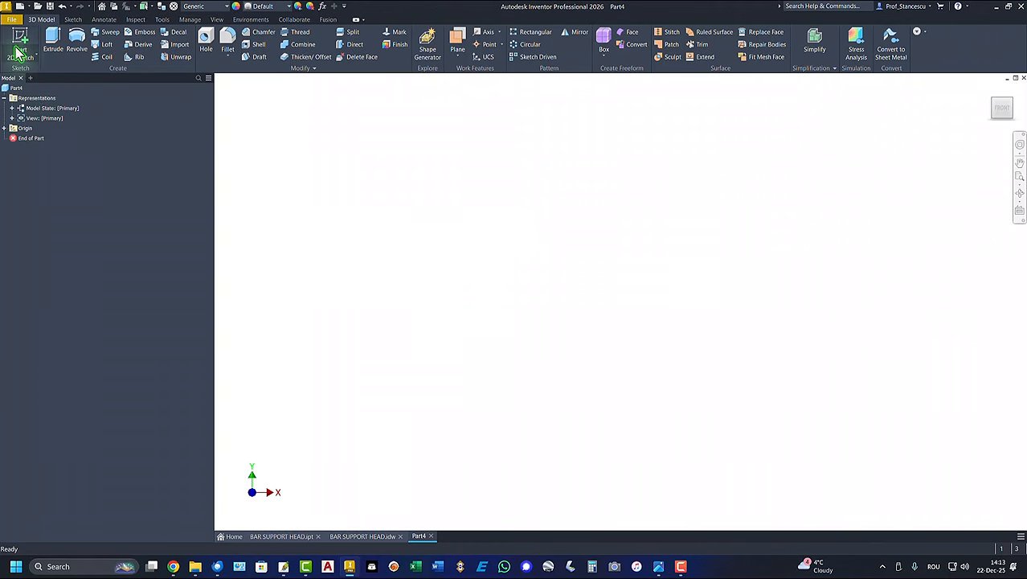
pyautogui.click(458, 40)
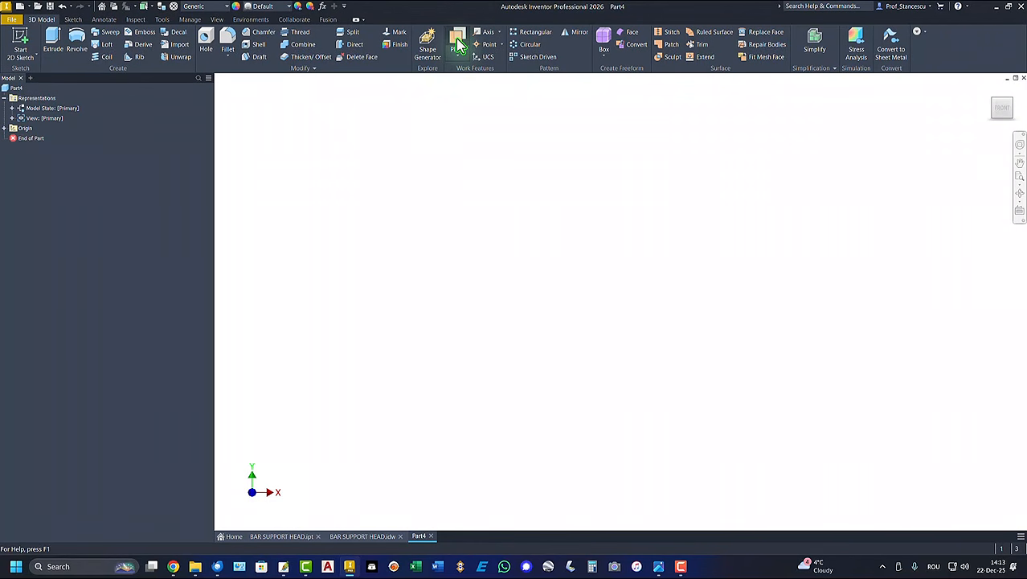
pyautogui.click(4, 128)
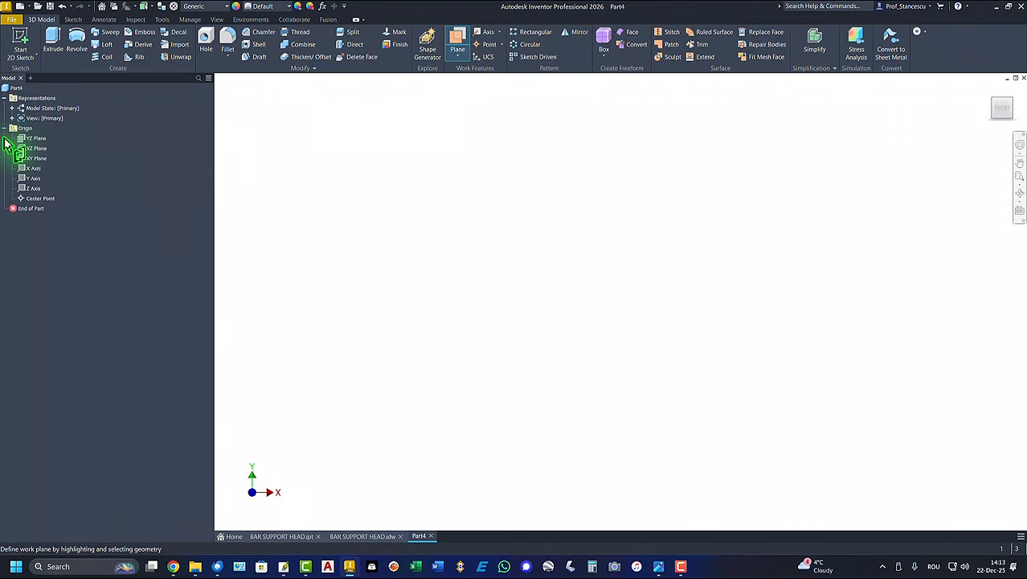
pyautogui.click(42, 161)
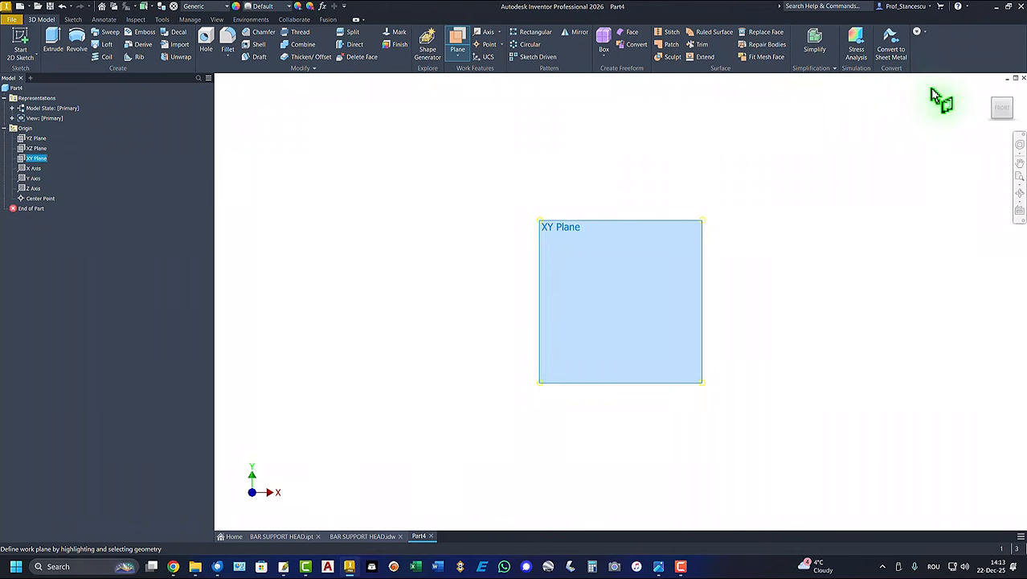
pyautogui.click(1013, 108)
pyautogui.press('Home')
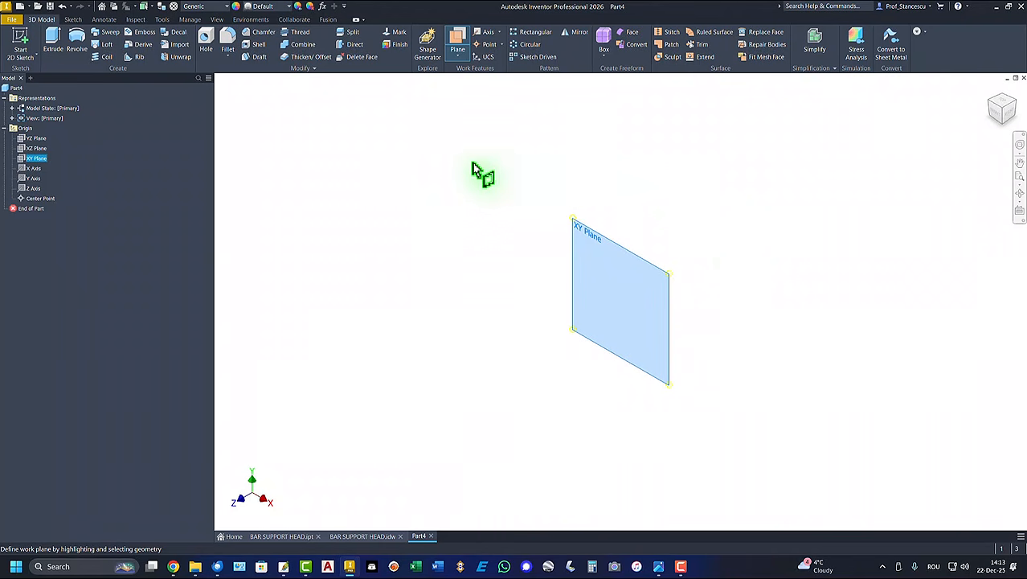
pyautogui.click(598, 240)
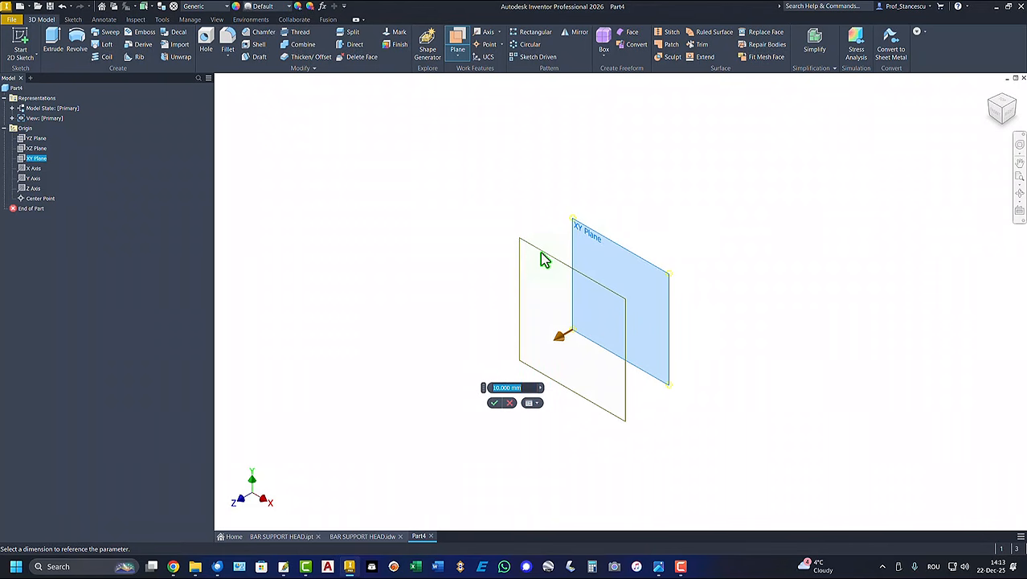
pyautogui.press('Return')
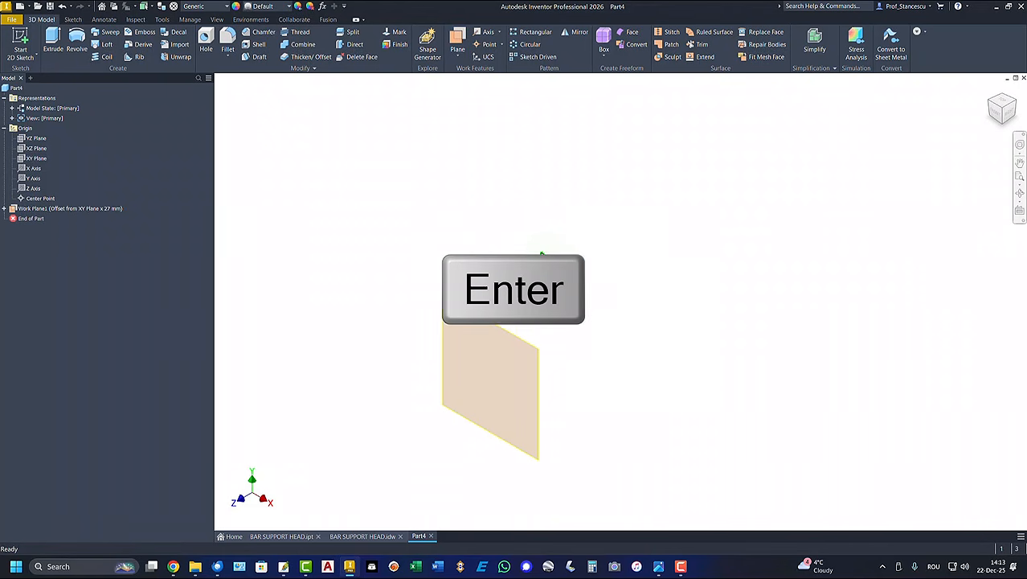
# - Start a sketch on the offset work plane and draw a circle of diameter 12*2 mm centred about 22 mm above the origin
pyautogui.press('Home')
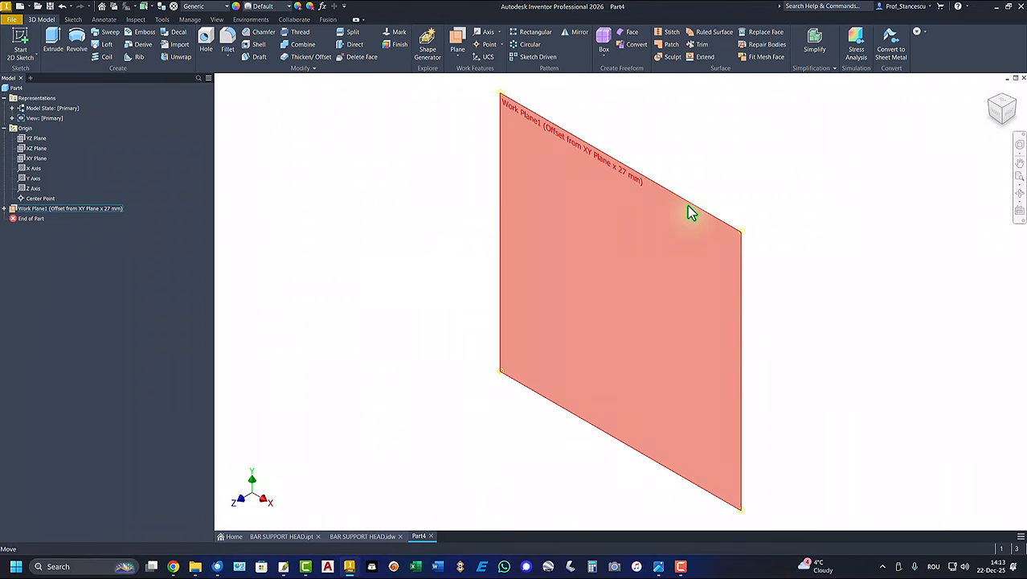
pyautogui.click(688, 206)
pyautogui.click(717, 201)
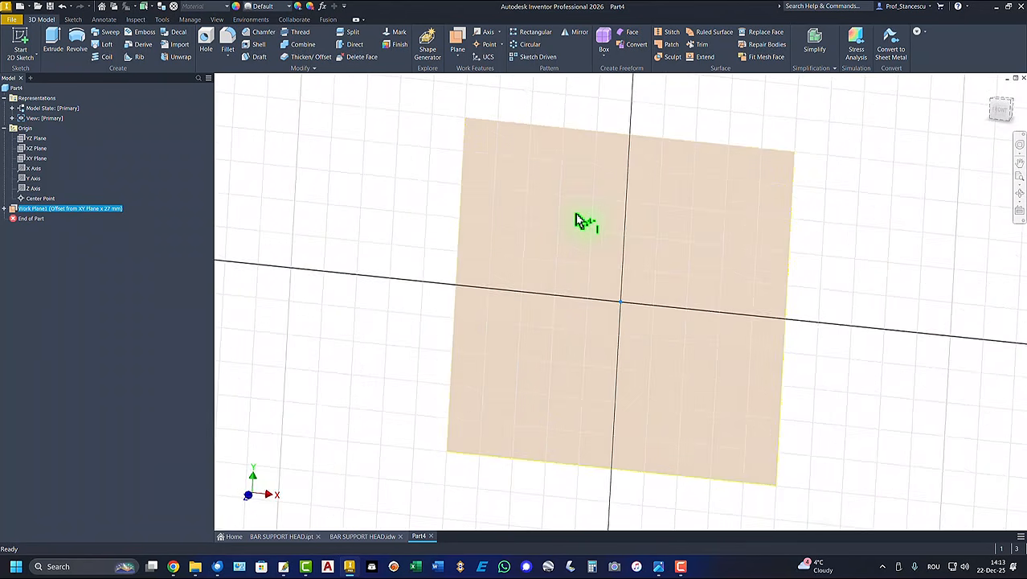
pyautogui.scroll(-2, 409, 230)
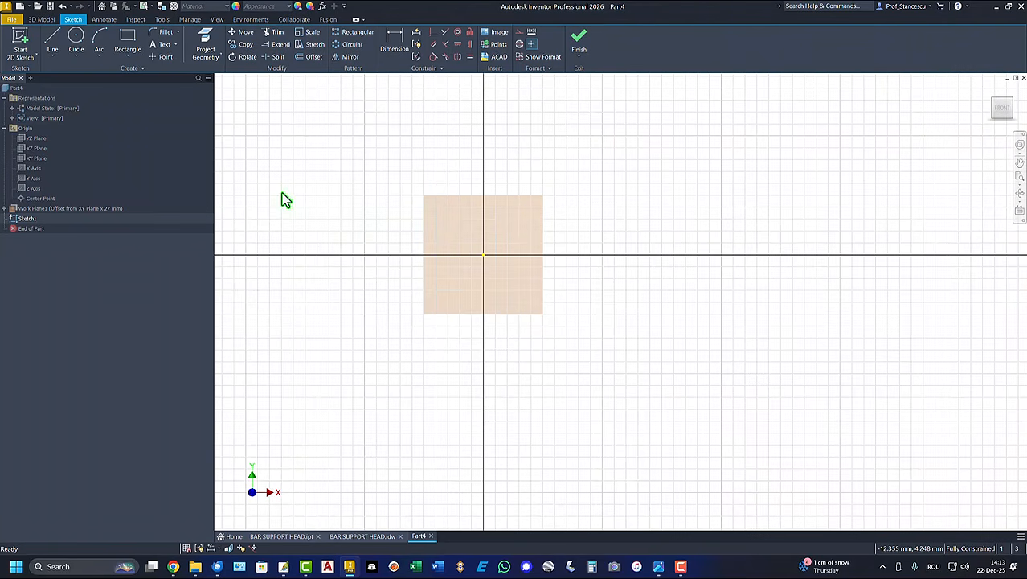
pyautogui.click(77, 37)
pyautogui.click(462, 125)
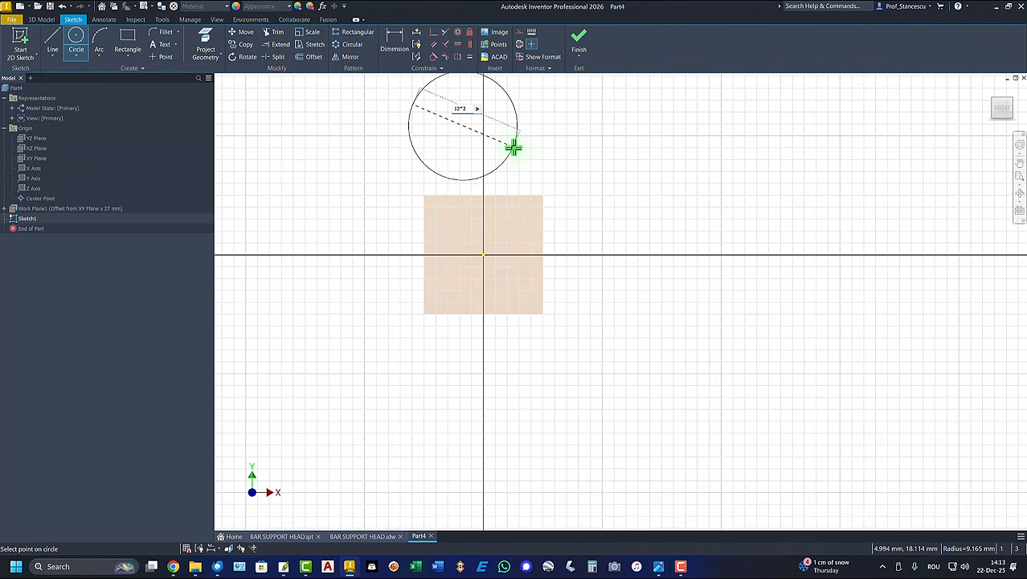
pyautogui.write('12*2')
pyautogui.press('Return')
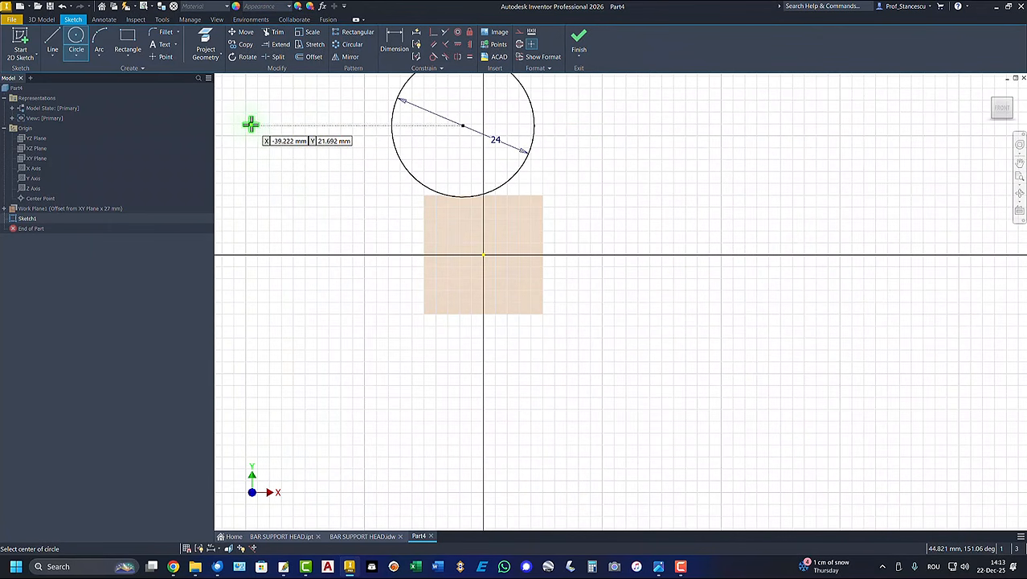
# - Align the circle's centre vertically with the origin, set its height above the origin to 56 mm, and finish the sketch
pyautogui.click(471, 45)
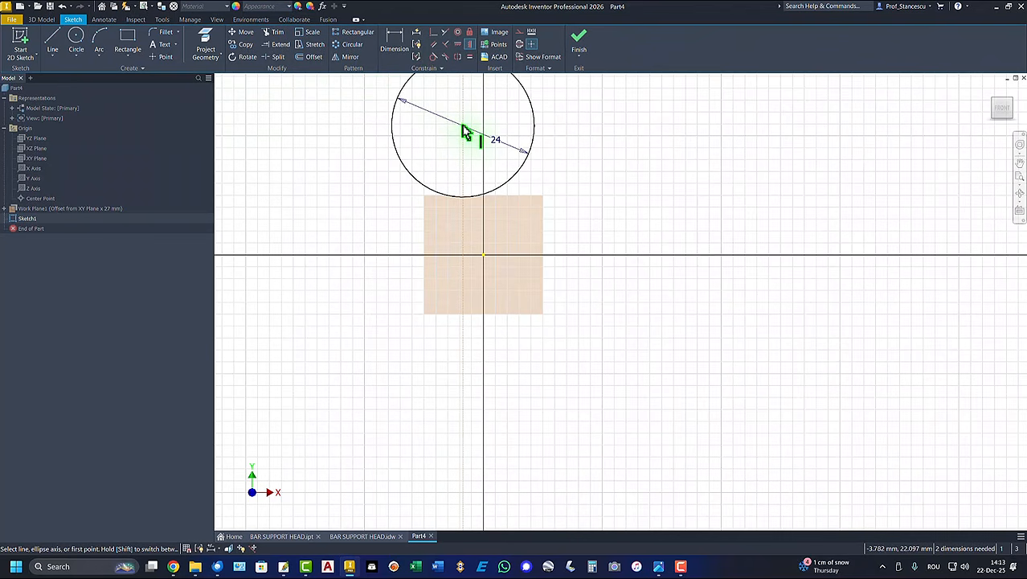
pyautogui.click(463, 126)
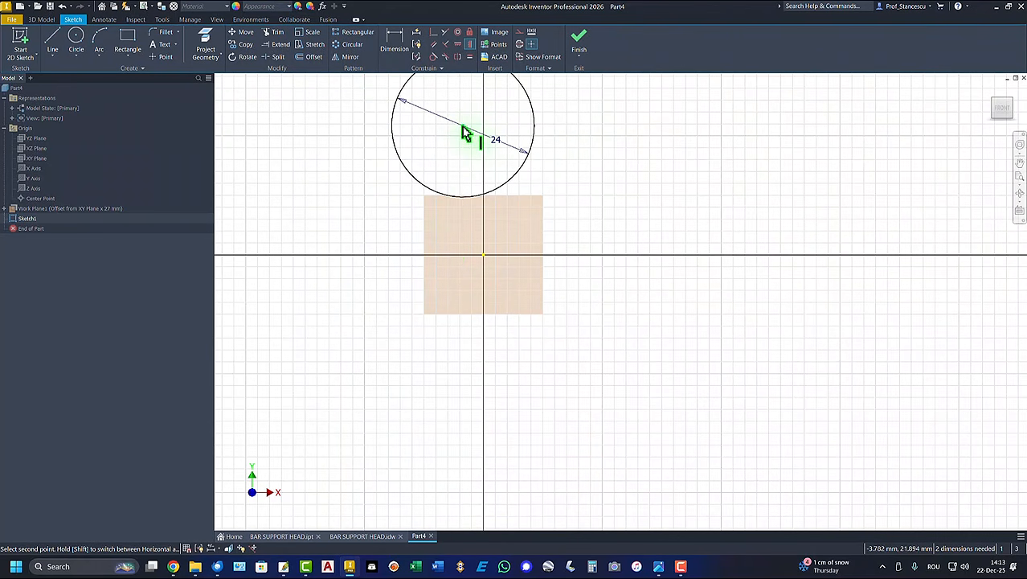
pyautogui.click(484, 258)
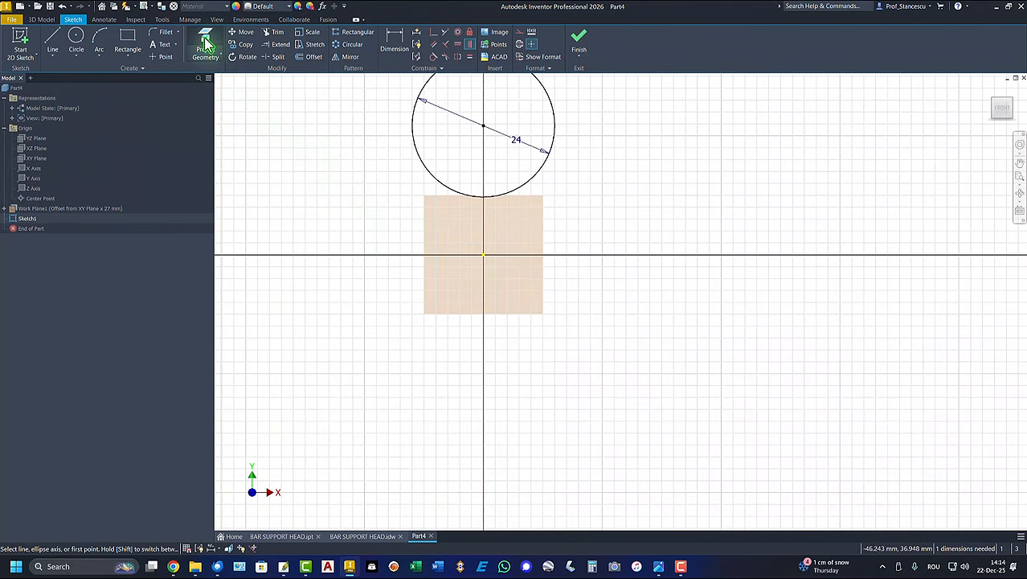
pyautogui.click(390, 42)
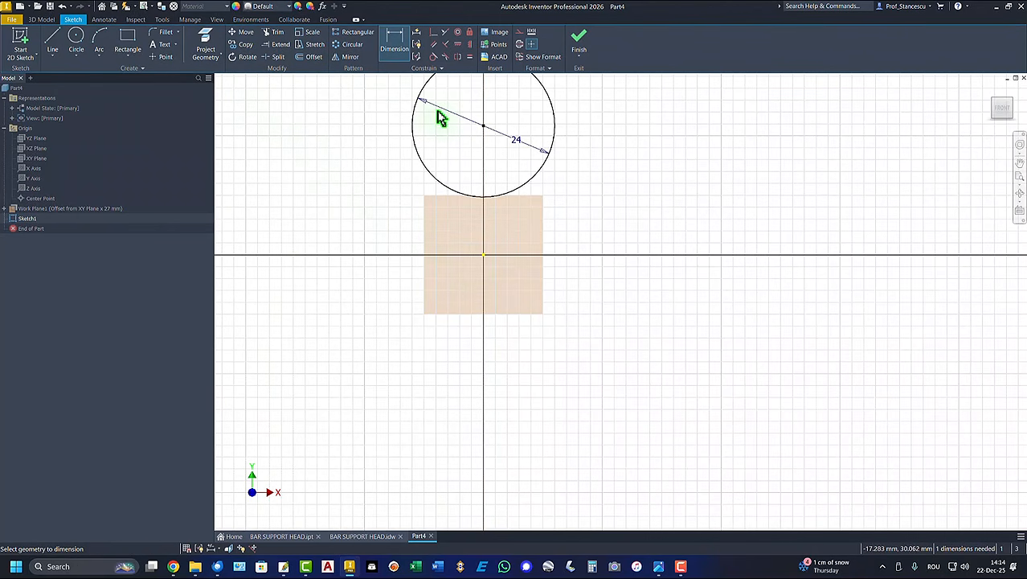
pyautogui.click(553, 120)
pyautogui.click(483, 256)
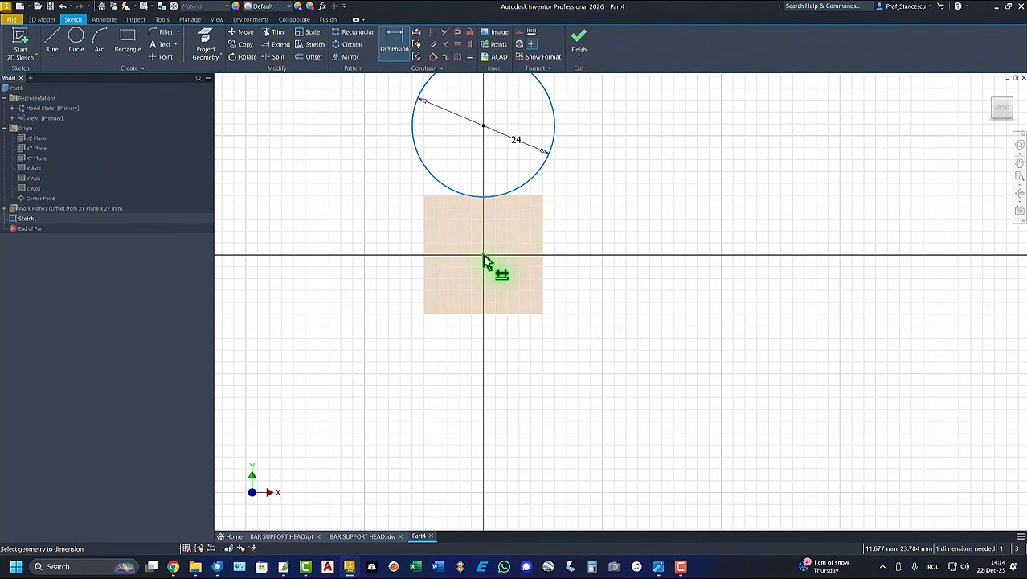
pyautogui.click(610, 182)
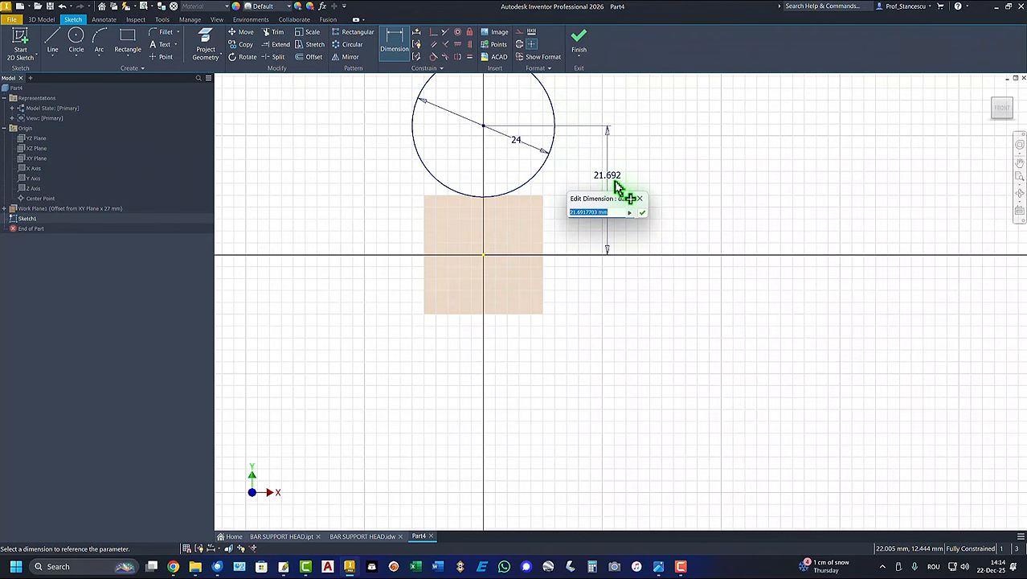
pyautogui.press('Return')
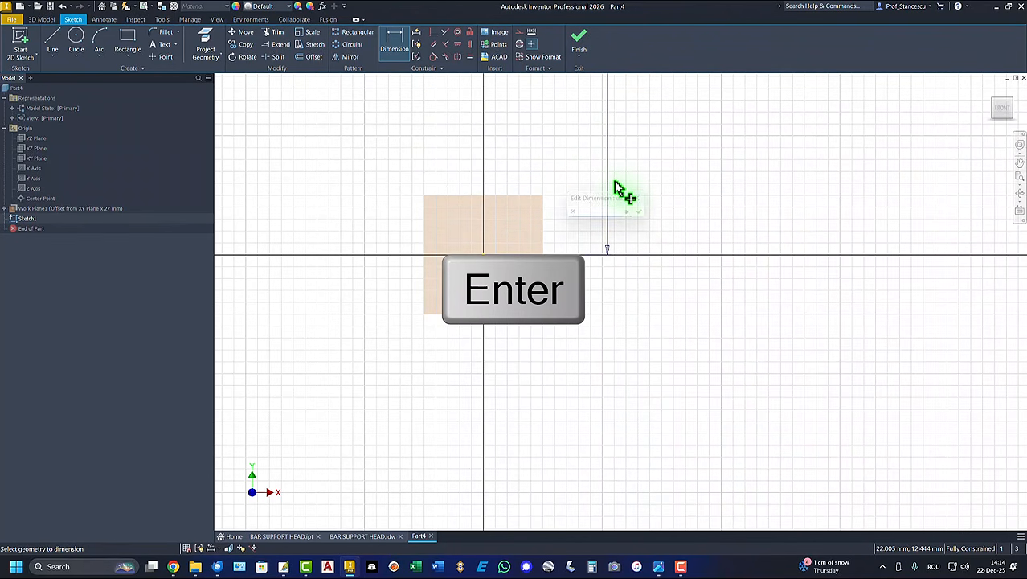
pyautogui.click(579, 42)
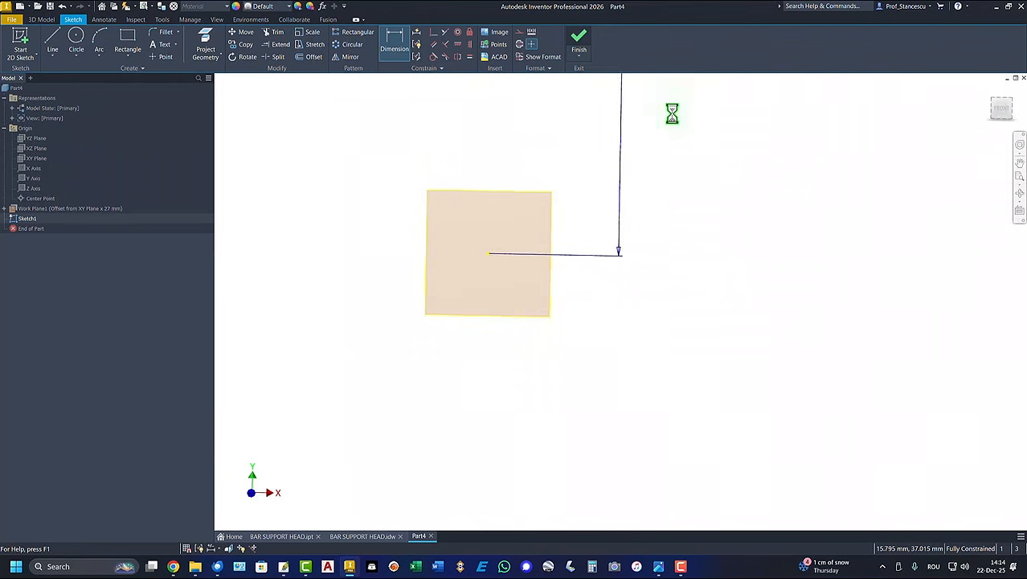
# - Hide the offset work plane and start a new sketch on the YZ plane
pyautogui.press('Home')
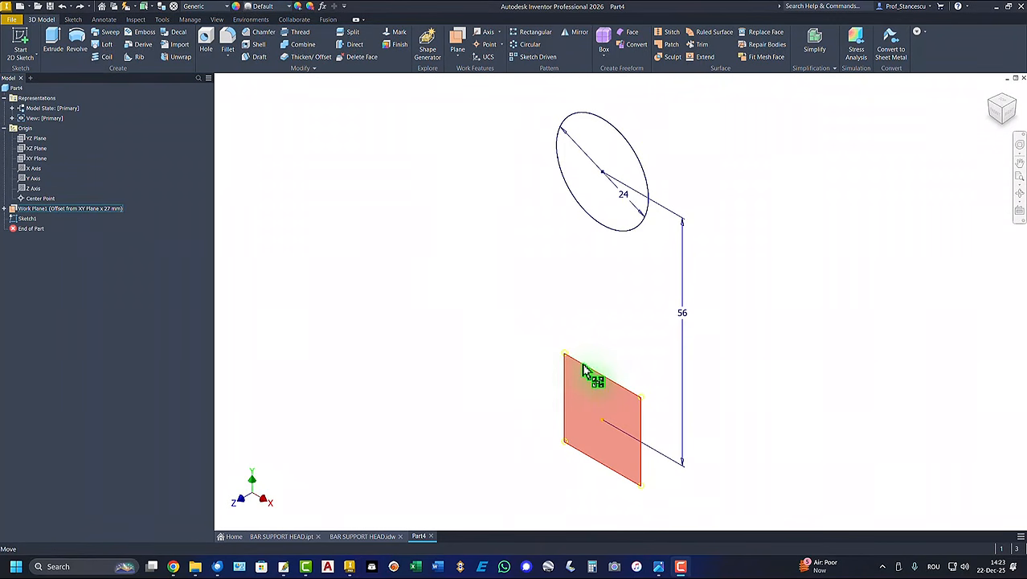
pyautogui.rightClick(581, 369)
pyautogui.click(610, 378)
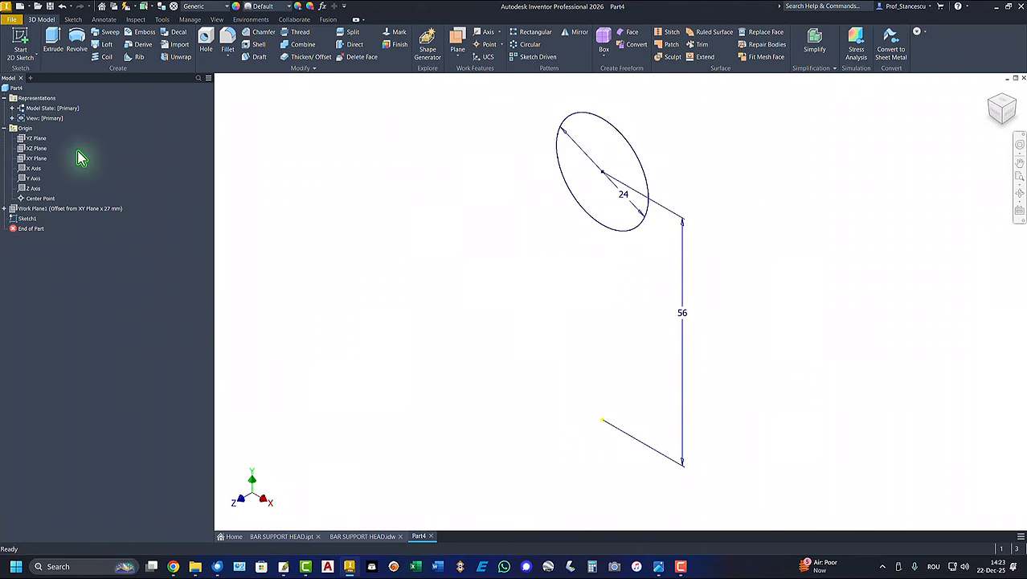
pyautogui.click(35, 138)
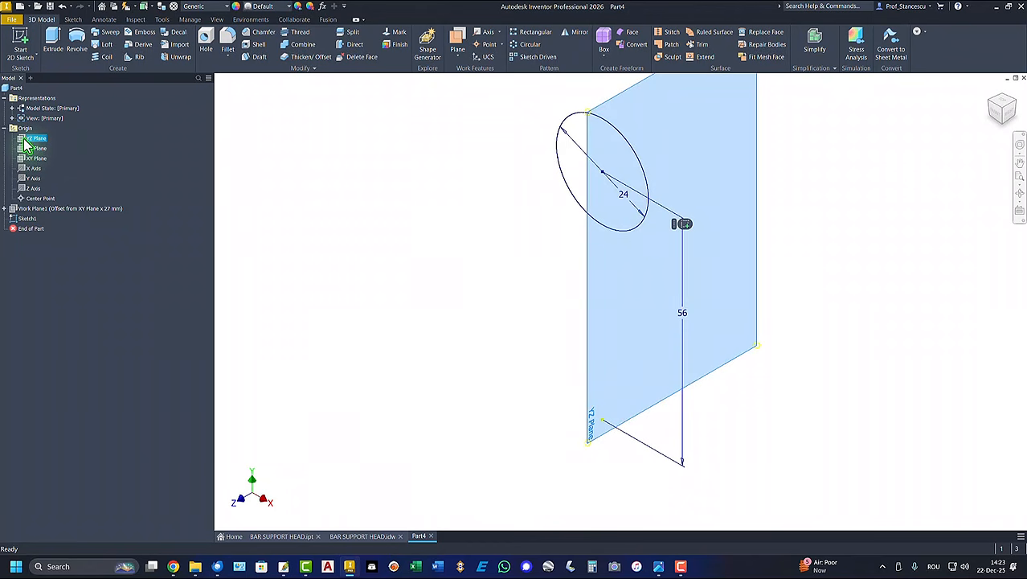
pyautogui.click(684, 224)
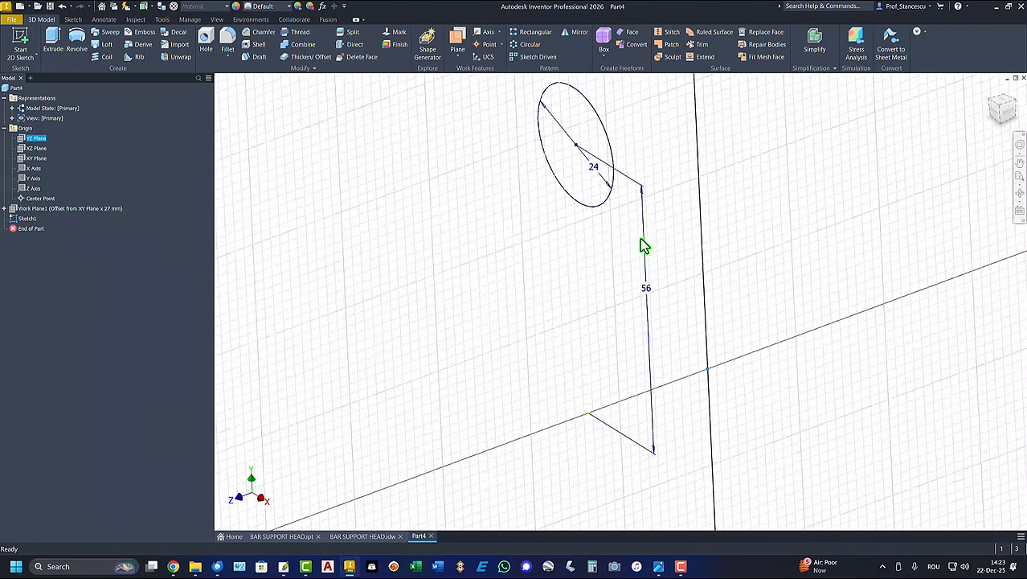
pyautogui.press('Home')
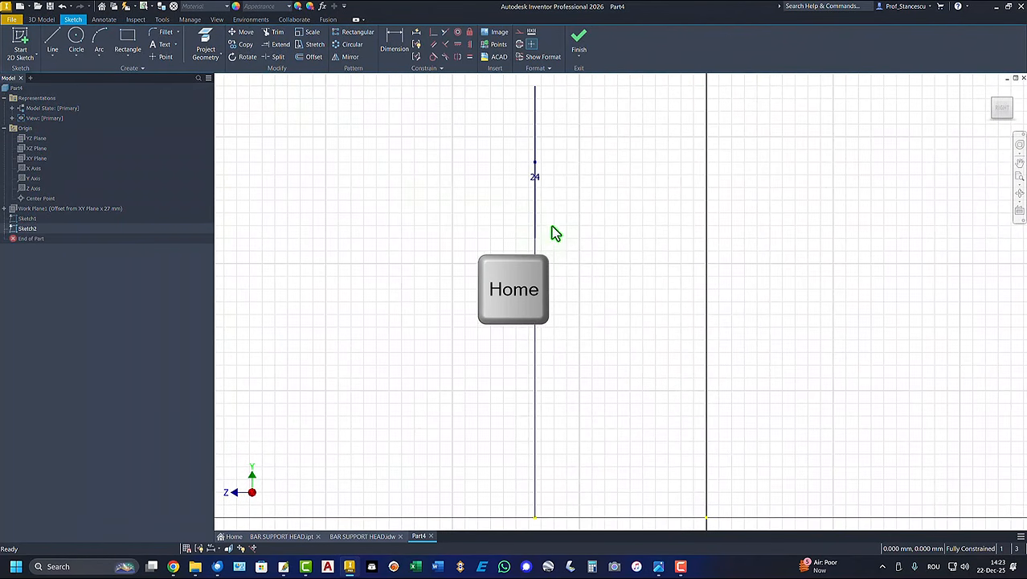
# - From the circle's top, sketch a horizontal line about 13 mm long, a tangent arc of about 10 mm radius, and a descending tangent line about 63 mm long
pyautogui.click(205, 46)
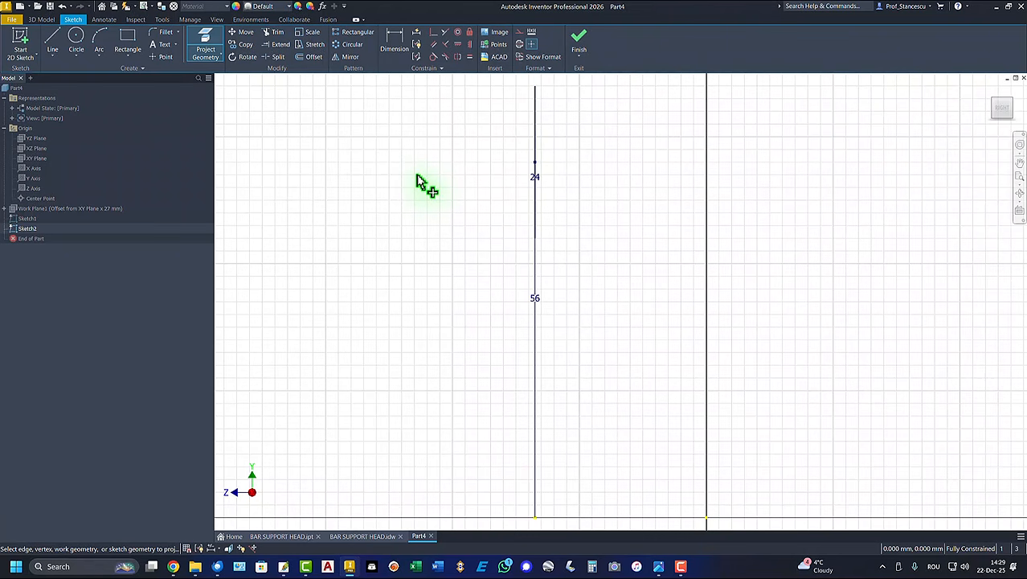
pyautogui.click(52, 41)
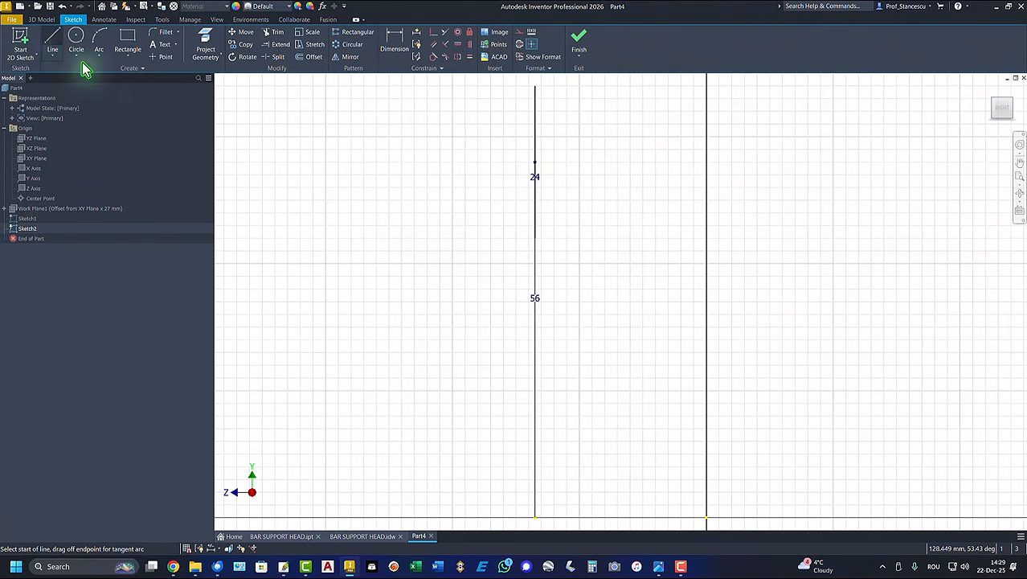
pyautogui.click(535, 86)
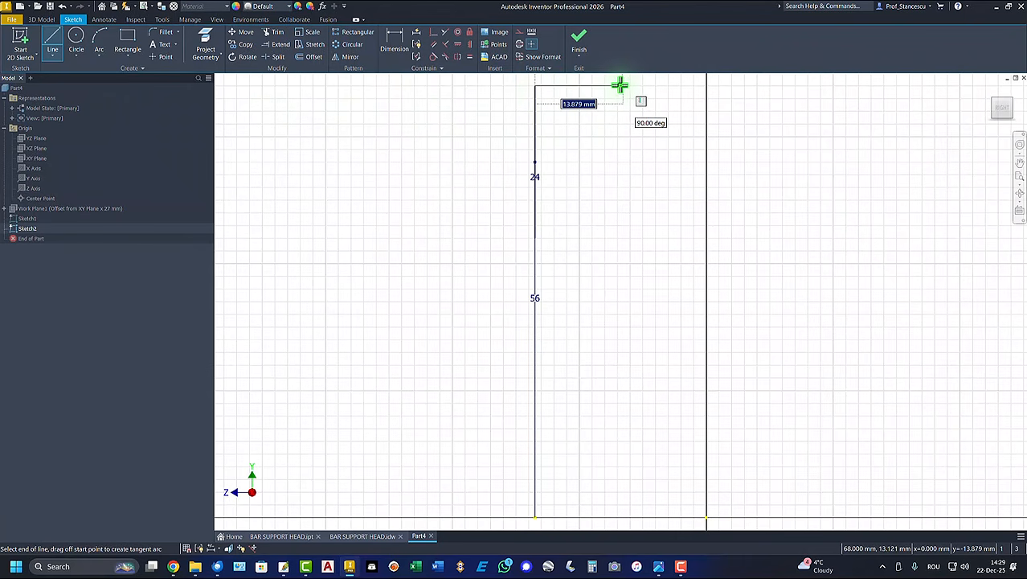
pyautogui.click(619, 85)
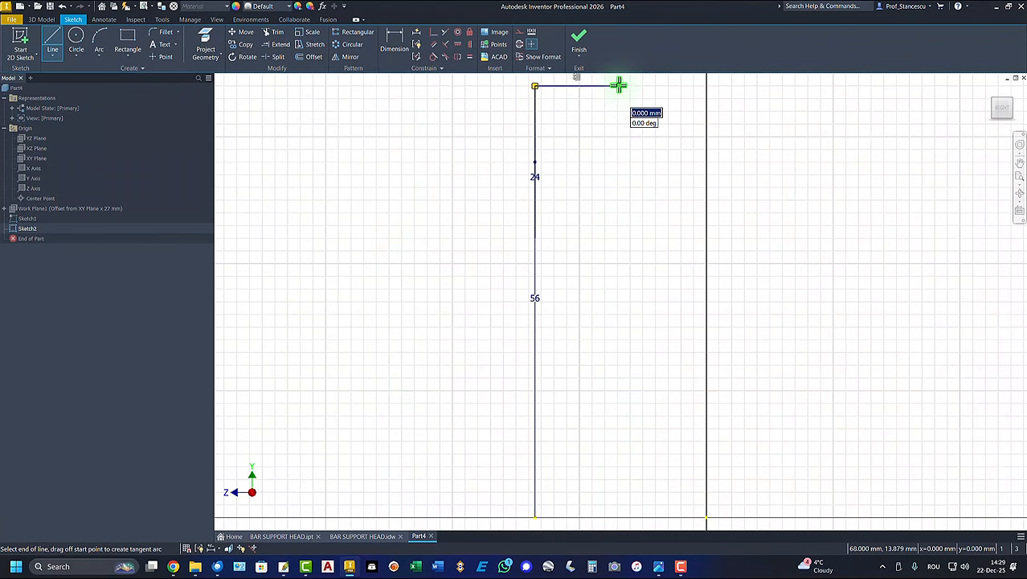
pyautogui.moveTo(619, 85); pyautogui.dragTo(669, 100)
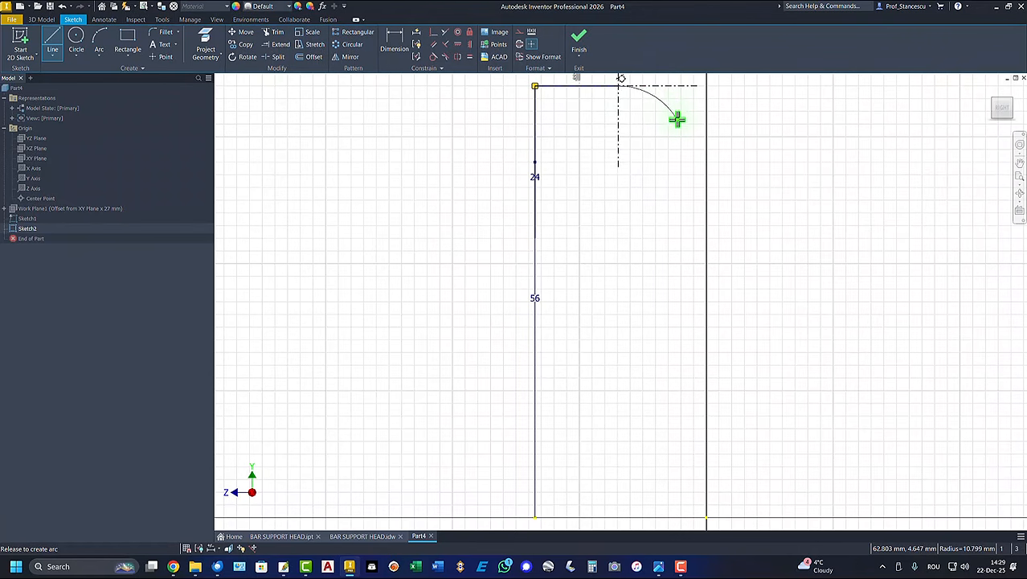
pyautogui.moveTo(677, 122); pyautogui.dragTo(680, 125)
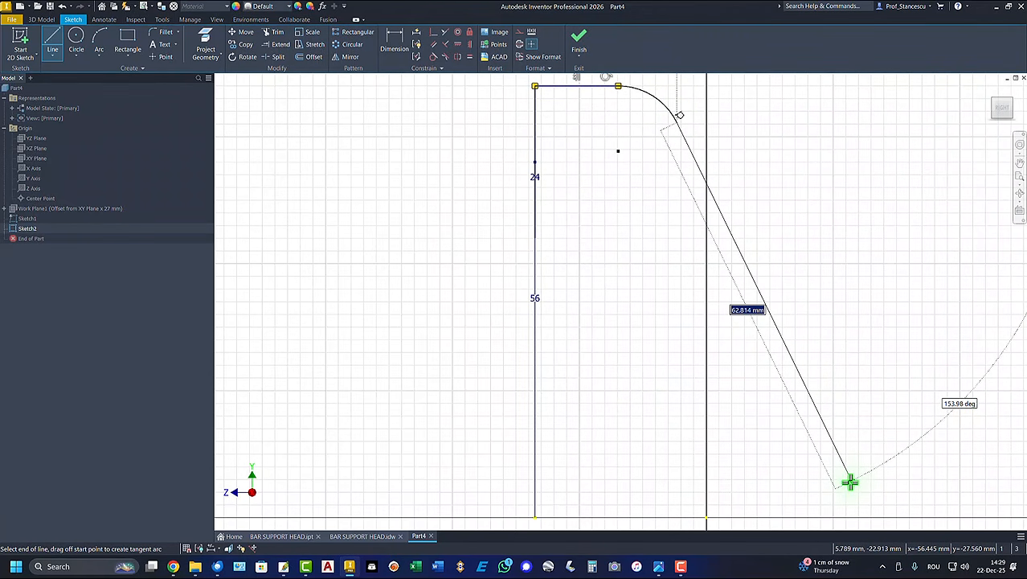
pyautogui.click(850, 481)
pyautogui.rightClick(850, 482)
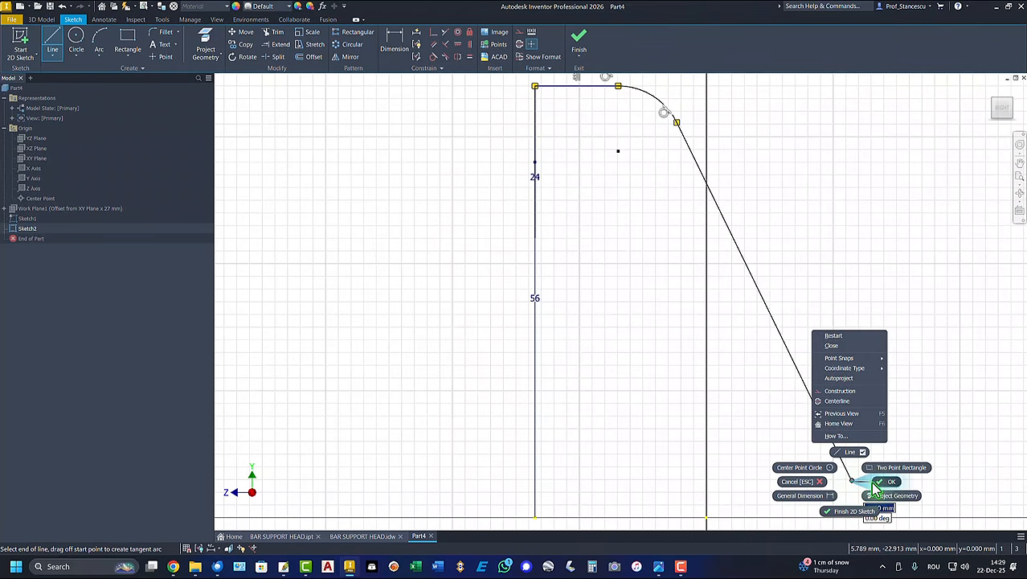
pyautogui.click(818, 468)
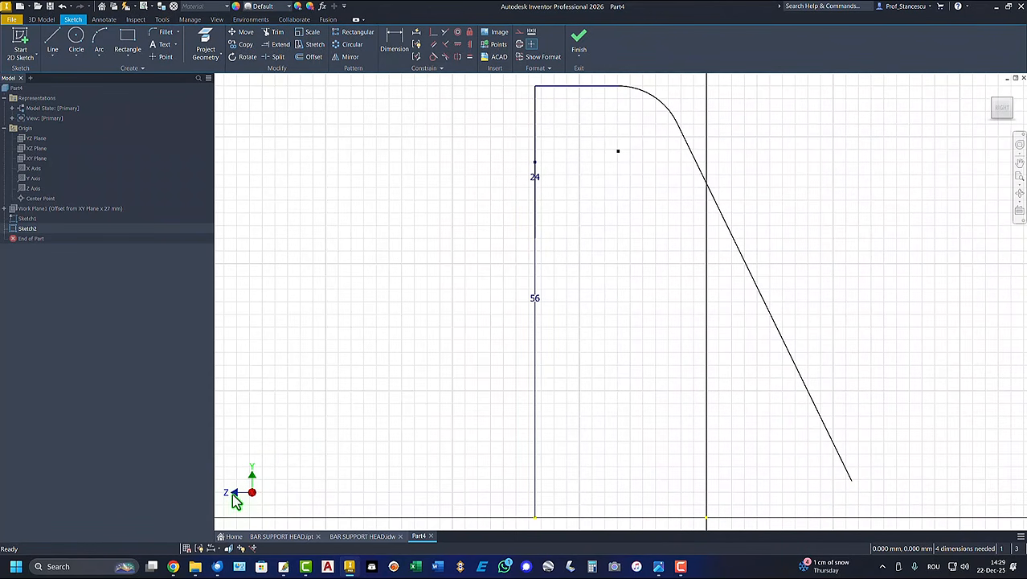
# - Align the lower endpoint of the slanted line horizontally with the sketch origin
pyautogui.click(470, 45)
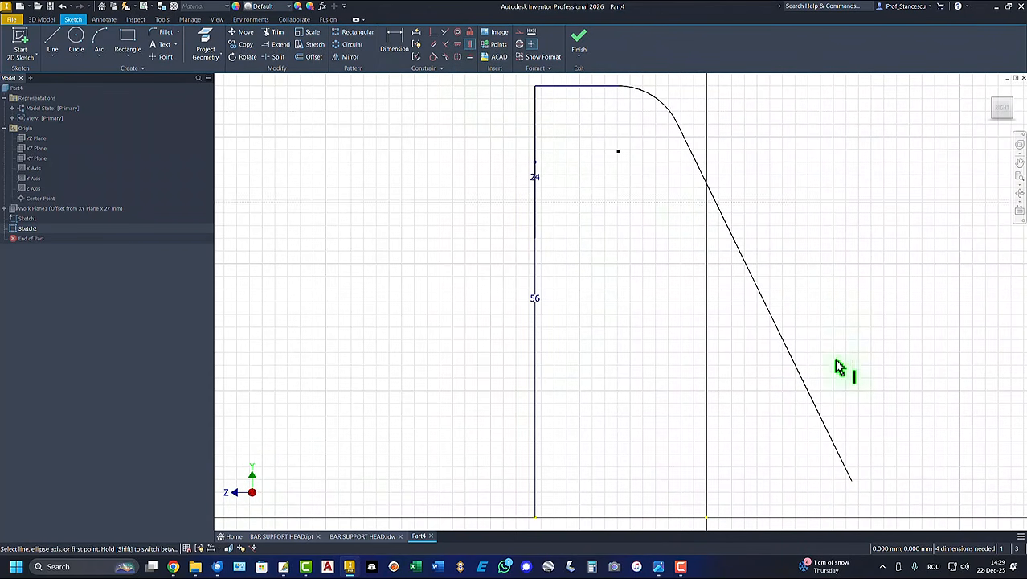
pyautogui.click(851, 482)
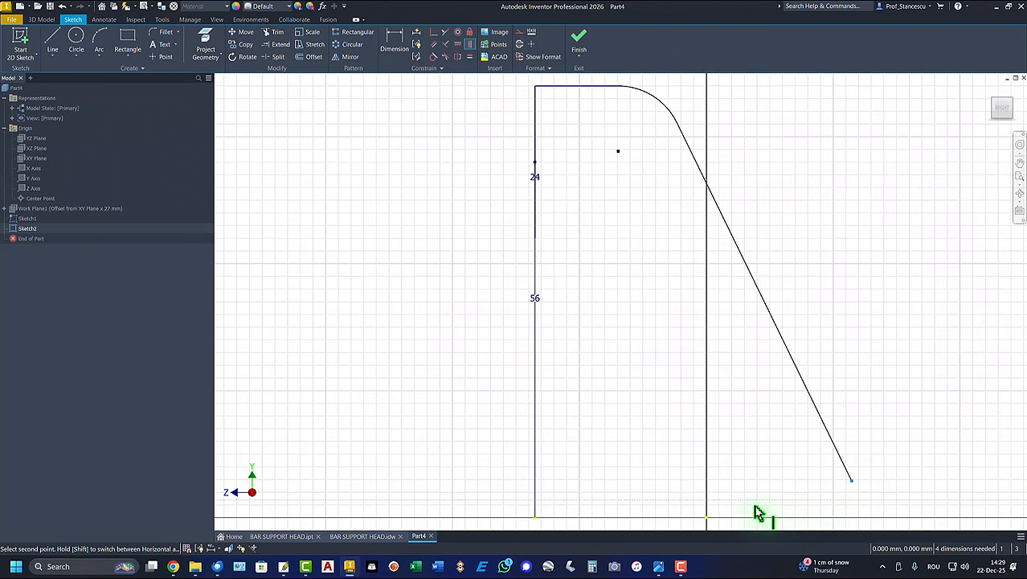
pyautogui.click(708, 519)
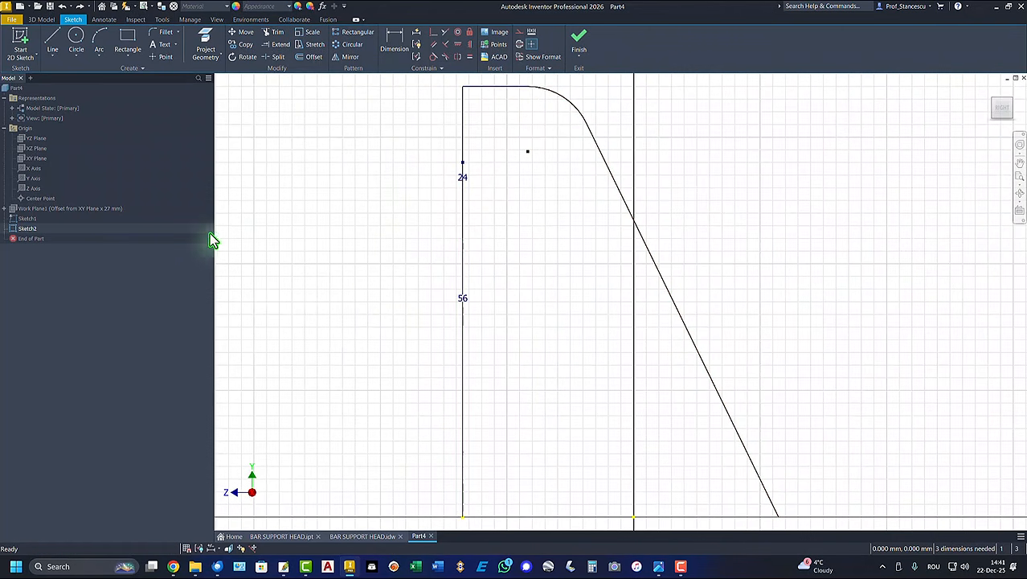
# - Hide the circle sketch and convert the vertical line projected from the circle to construction geometry
pyautogui.rightClick(12, 217)
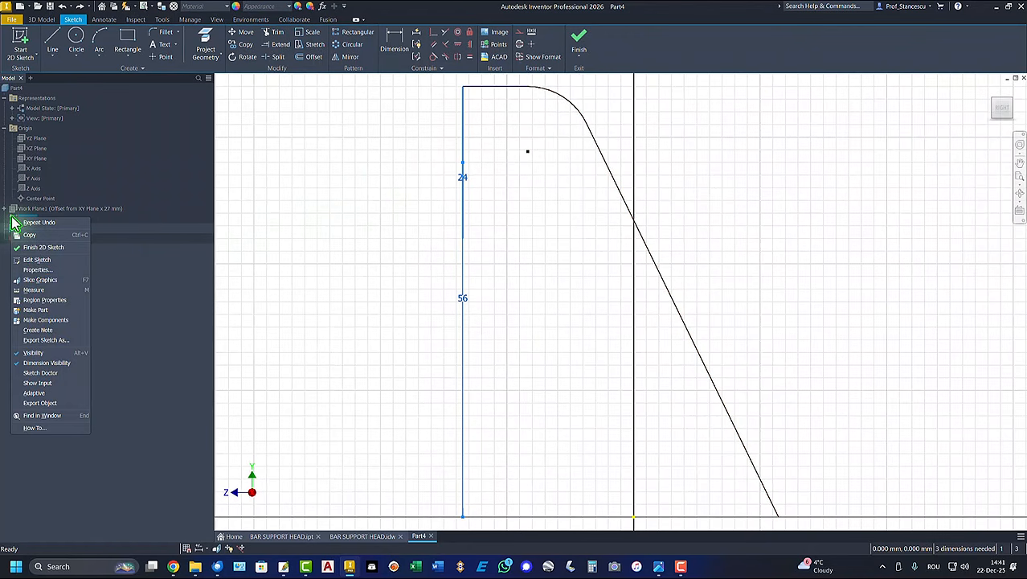
pyautogui.click(32, 363)
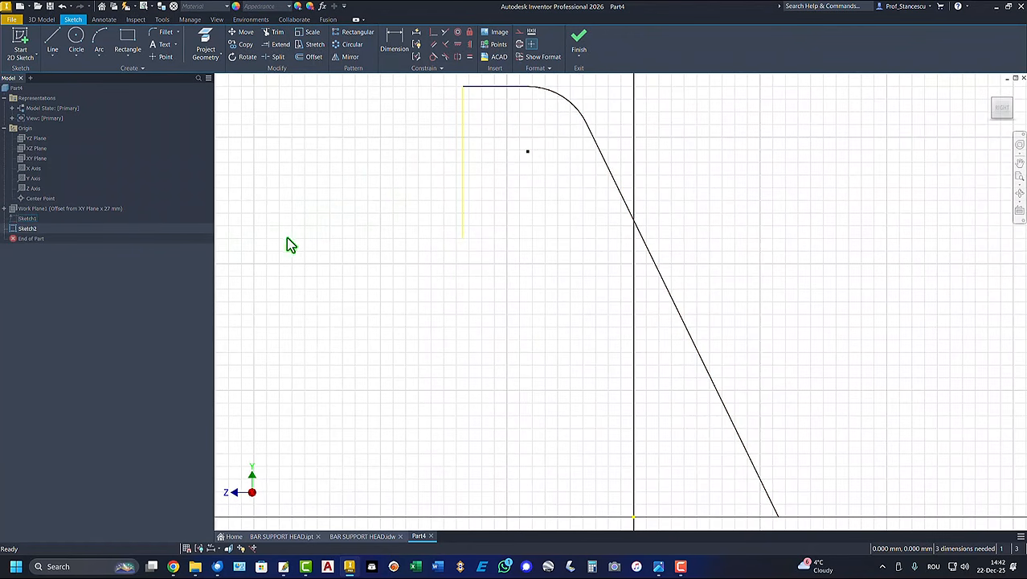
pyautogui.moveTo(489, 138); pyautogui.dragTo(395, 178)
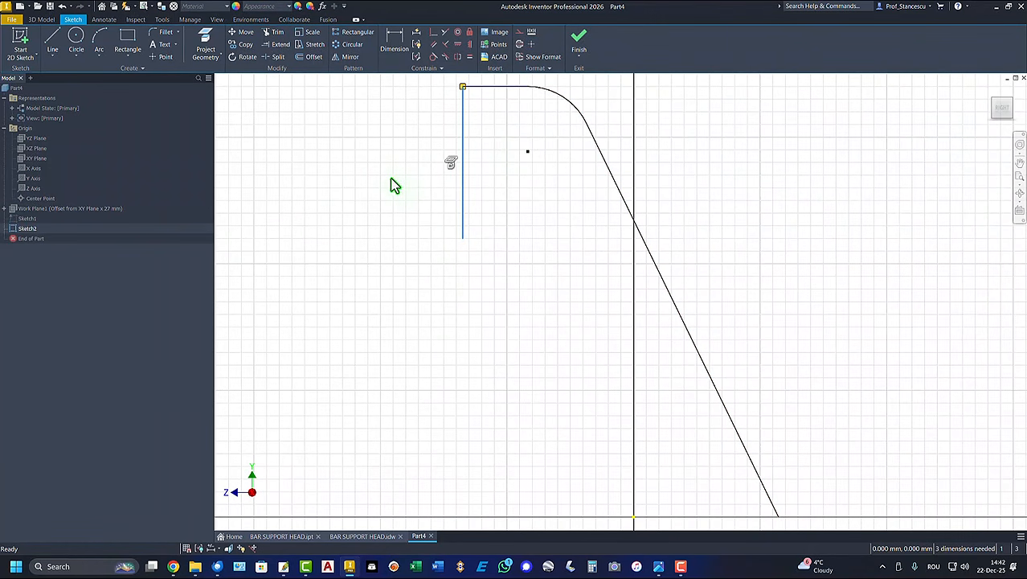
pyautogui.rightClick(394, 185)
pyautogui.click(441, 180)
# - Dimension the upper horizontal line to 12 mm and the tangent arc's radius to 12 mm
pyautogui.click(394, 39)
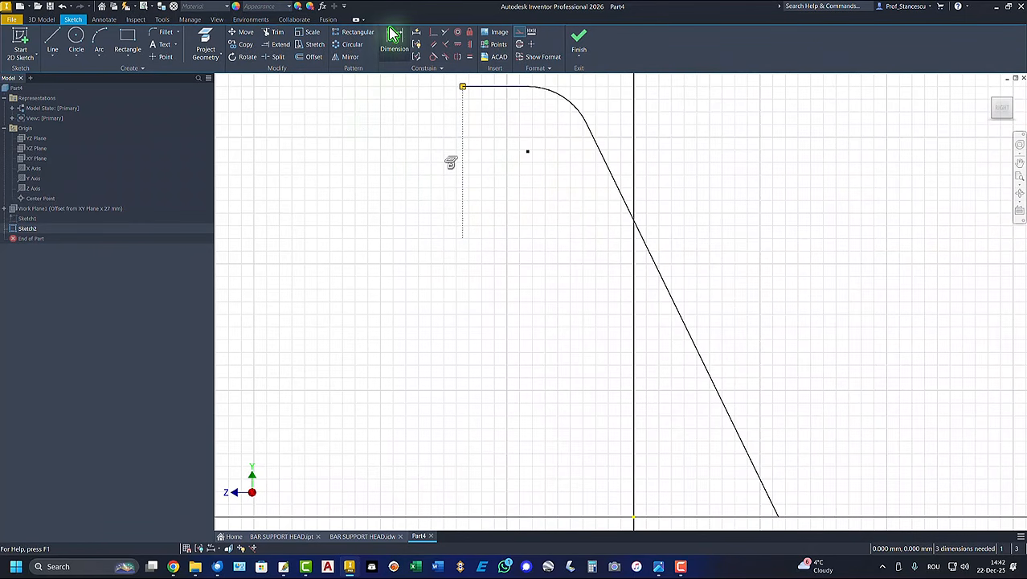
pyautogui.click(502, 95)
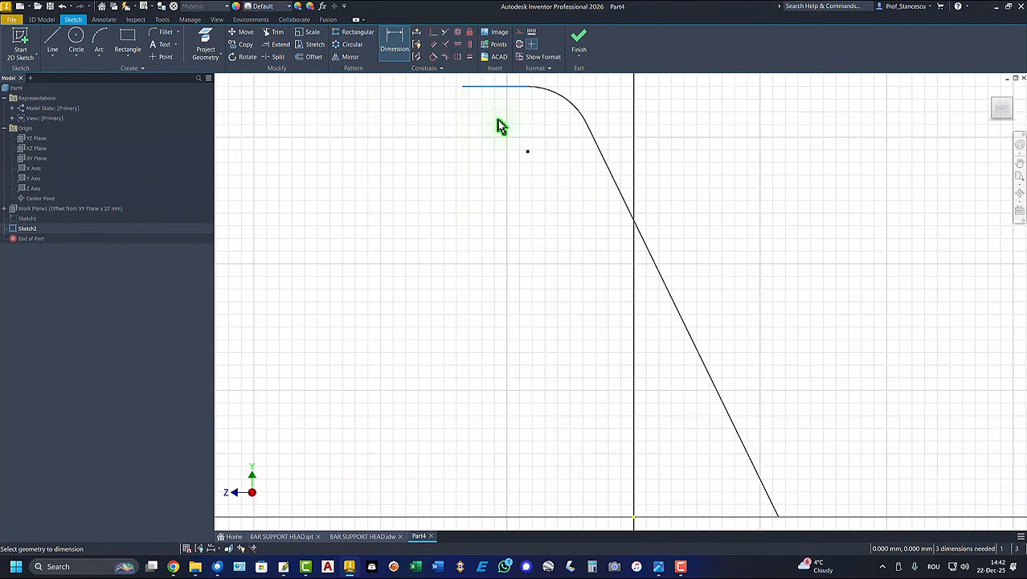
pyautogui.click(498, 121)
pyautogui.press('Return')
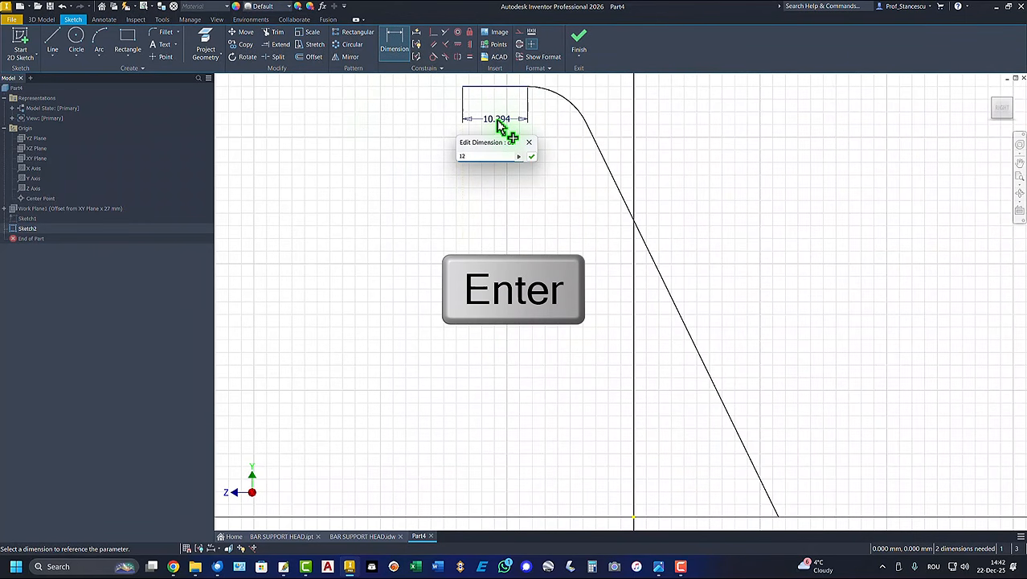
pyautogui.click(587, 114)
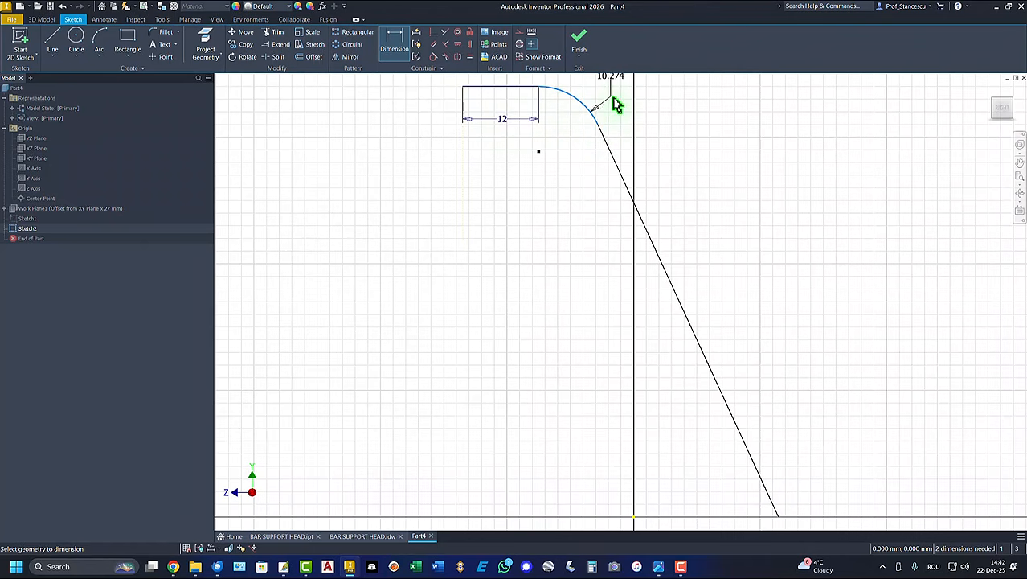
pyautogui.click(616, 103)
pyautogui.write('12')
pyautogui.press('Return')
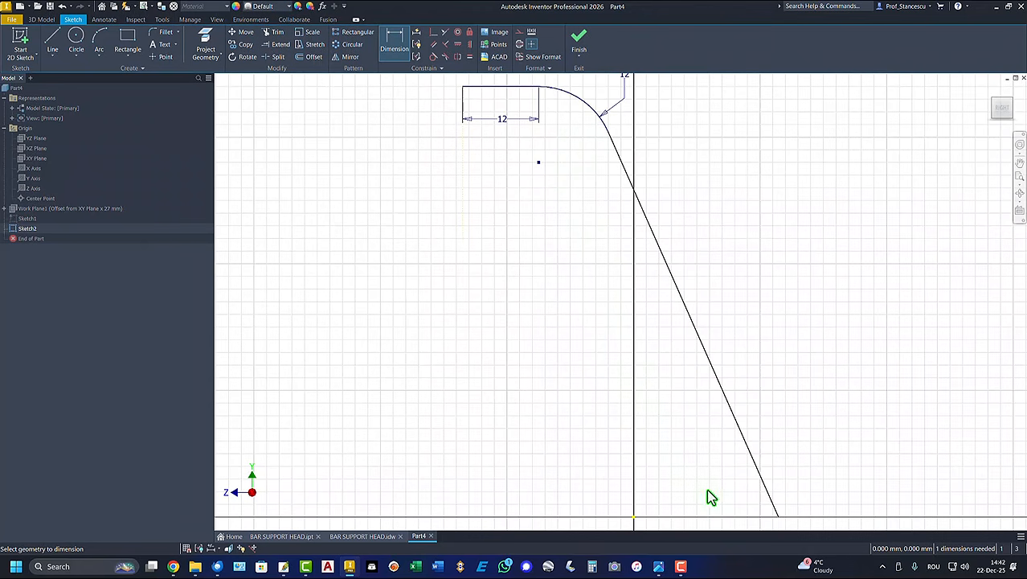
# - Dimension the horizontal distance between the path's start and its lower end as 36 mm, and finish the sketch
pyautogui.click(778, 516)
pyautogui.click(475, 90)
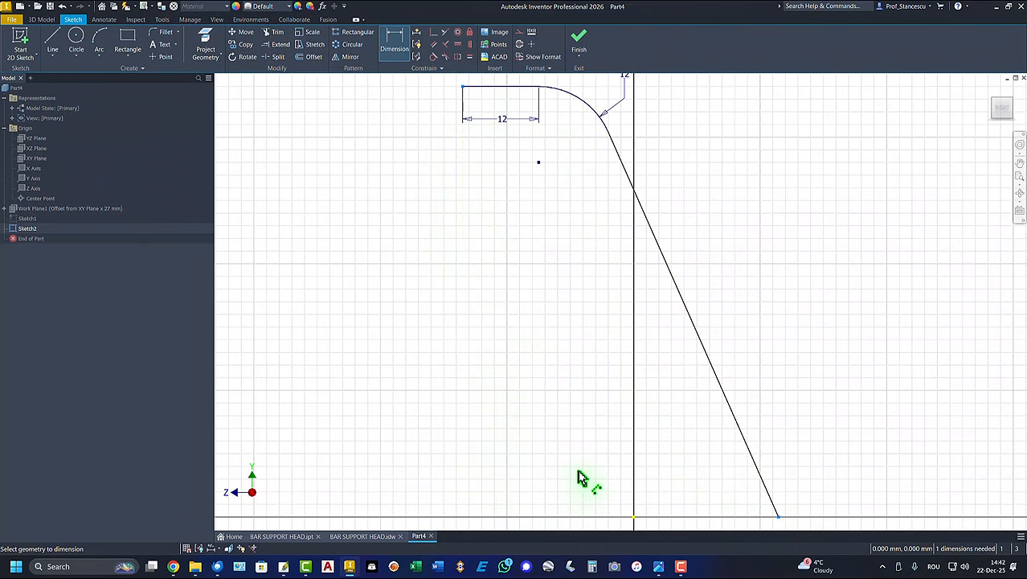
pyautogui.scroll(-3, 583, 473)
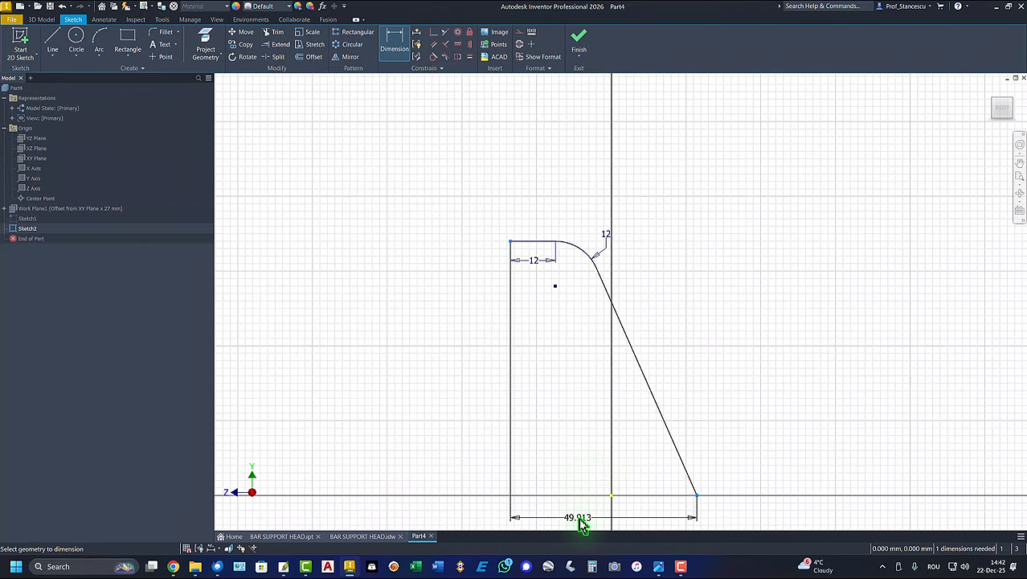
pyautogui.click(584, 523)
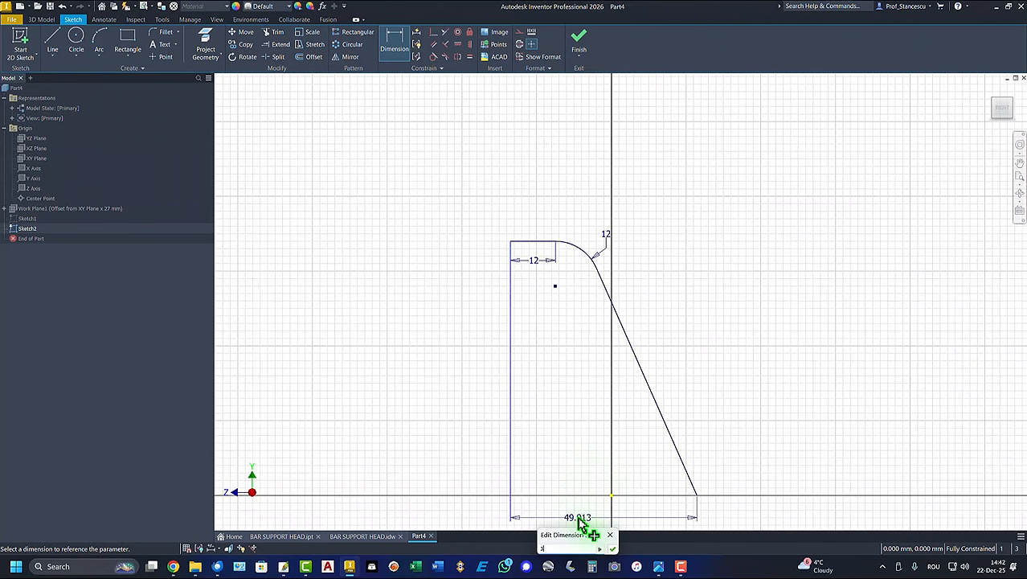
pyautogui.press('Return')
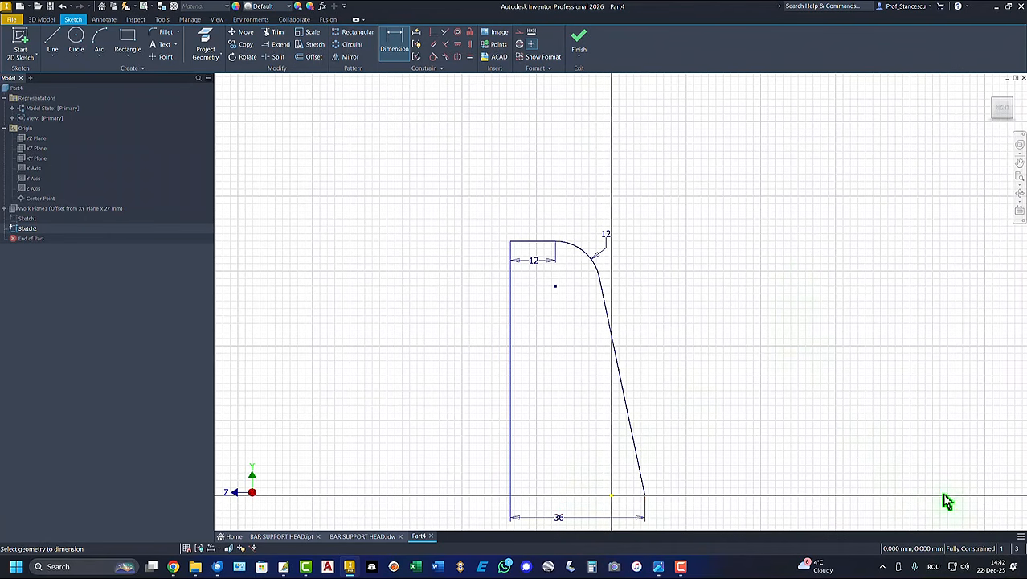
pyautogui.click(579, 41)
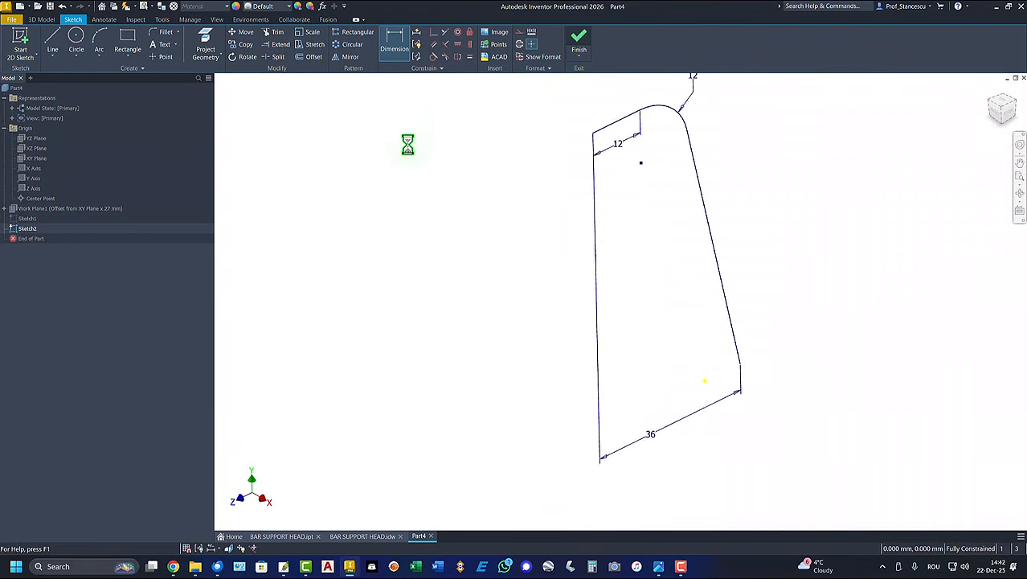
# - Make the circle sketch visible again and show the model in the home view
pyautogui.click(14, 222)
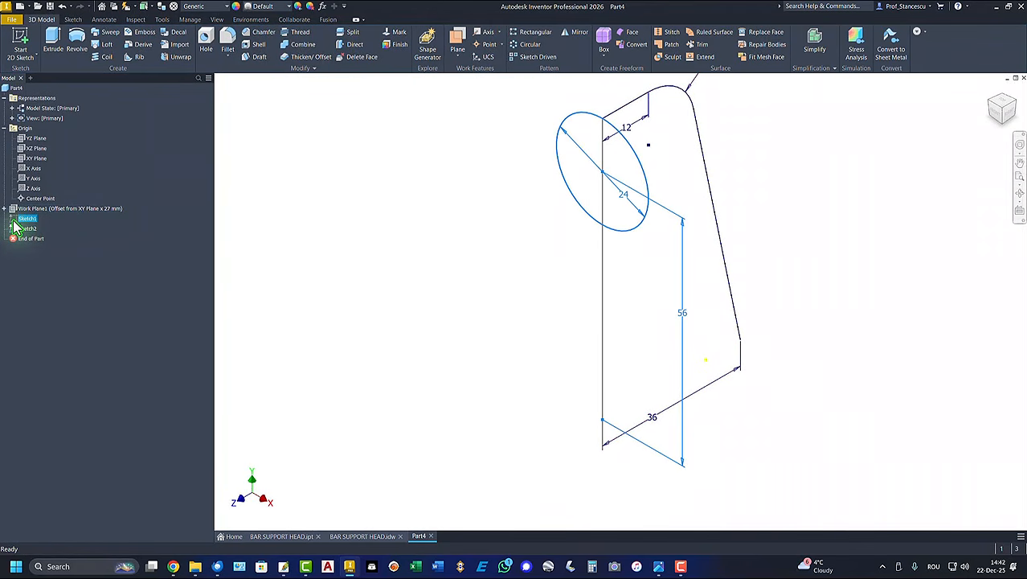
pyautogui.rightClick(14, 222)
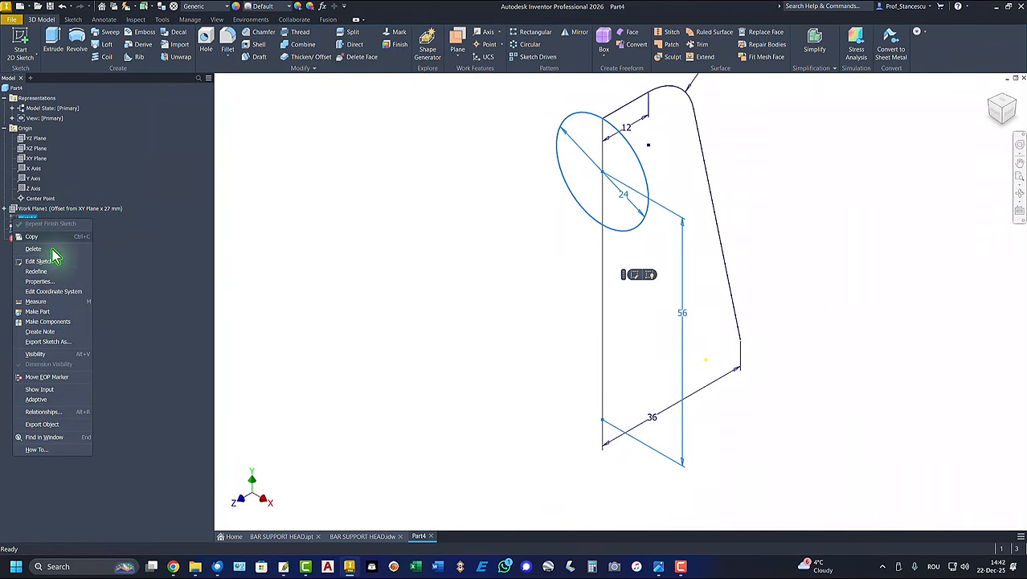
pyautogui.click(41, 356)
pyautogui.press('F6')
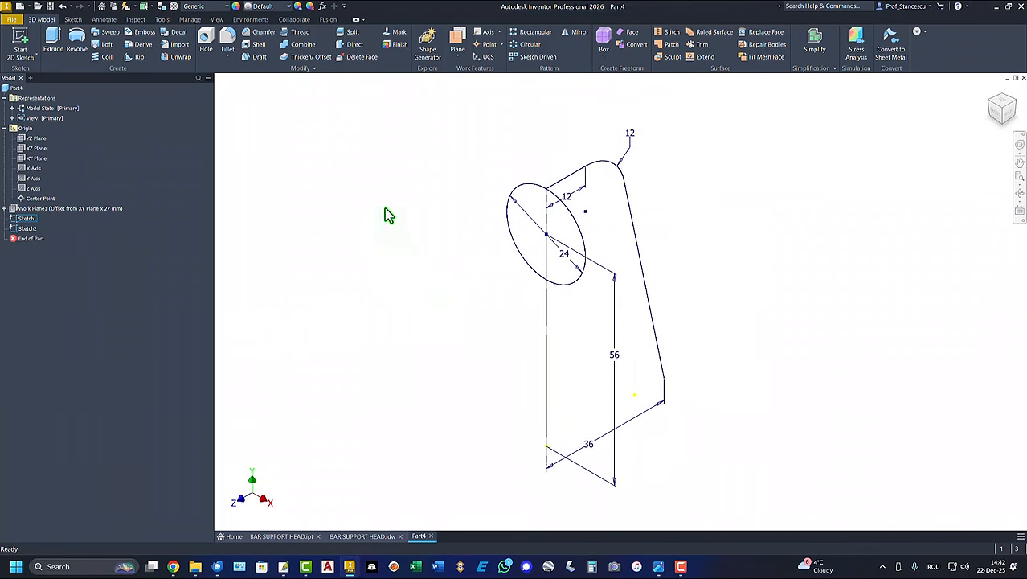
# - Sweep the 24 mm circle along the three-curve side path as a new solid, keeping taper and twist at 0 deg
pyautogui.click(103, 34)
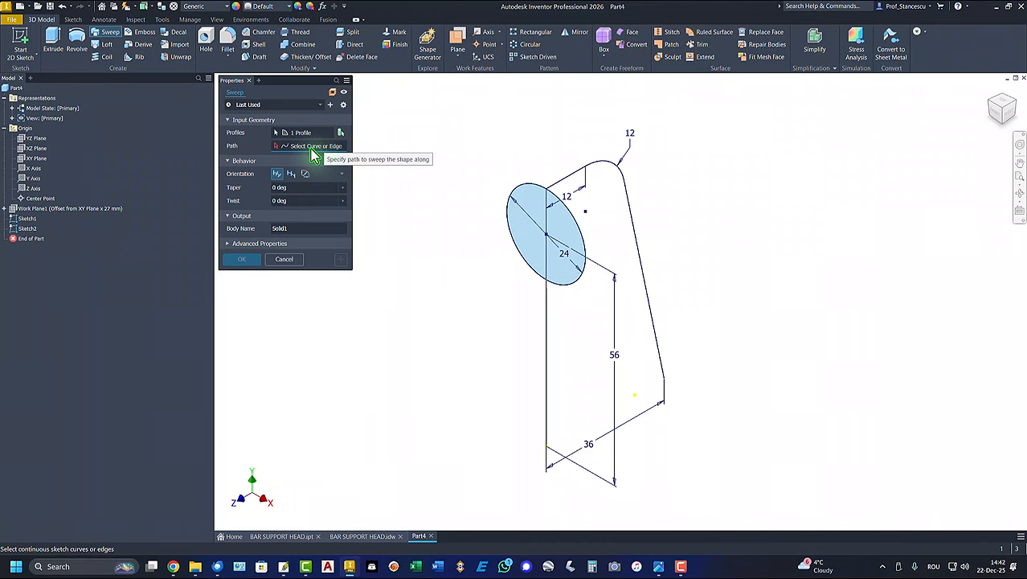
pyautogui.click(586, 181)
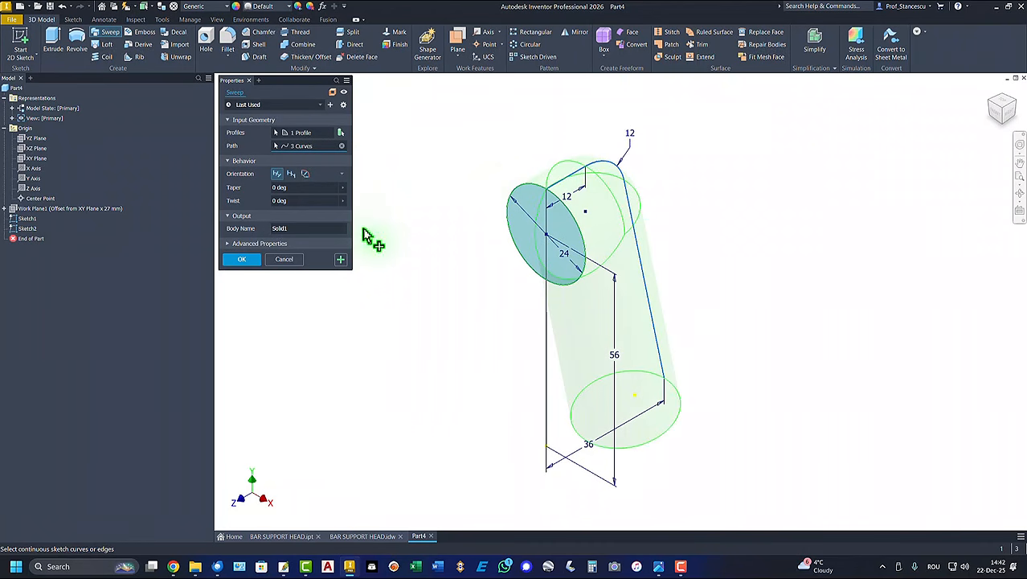
pyautogui.click(241, 259)
pyautogui.press('F6')
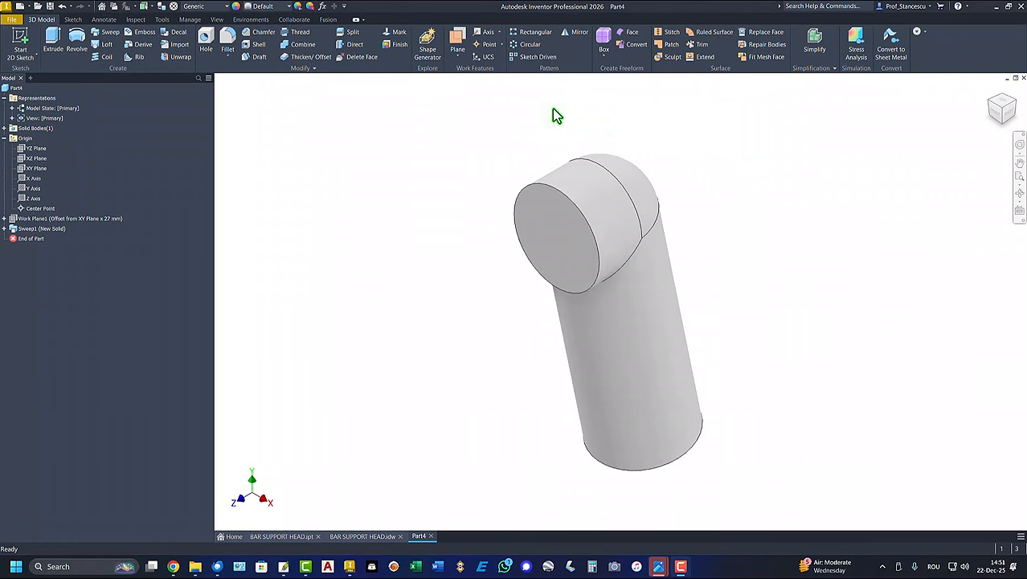
# - Start a sketch on the front circular face and draw a rectangle about 31 mm wide and 55 mm high over the body
pyautogui.click(539, 229)
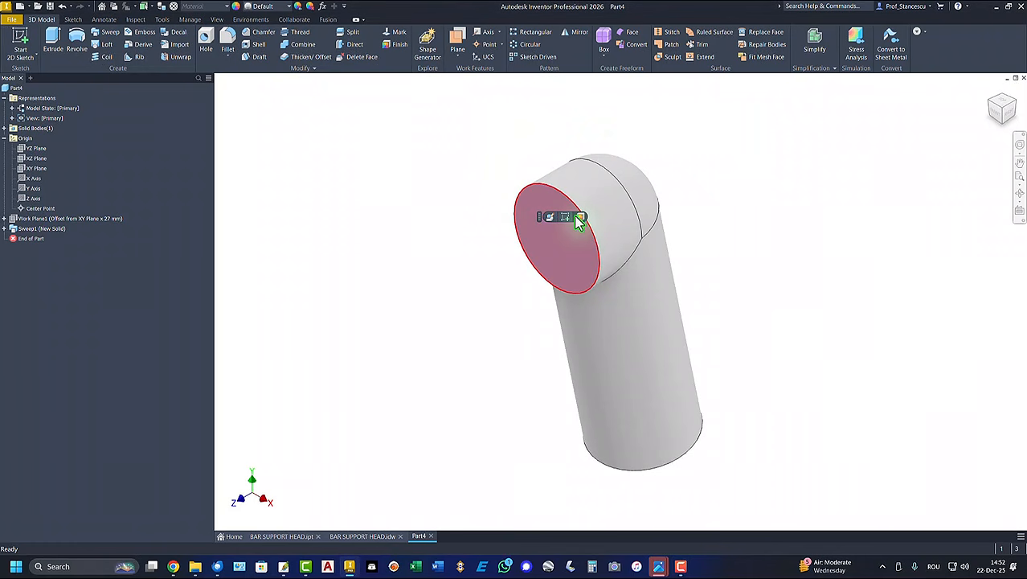
pyautogui.click(565, 217)
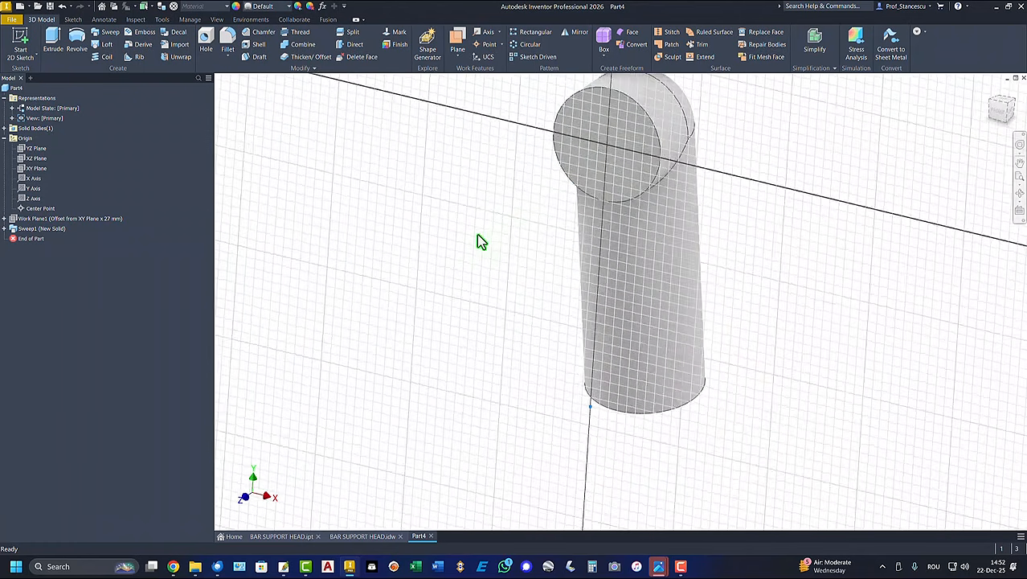
pyautogui.press('Home')
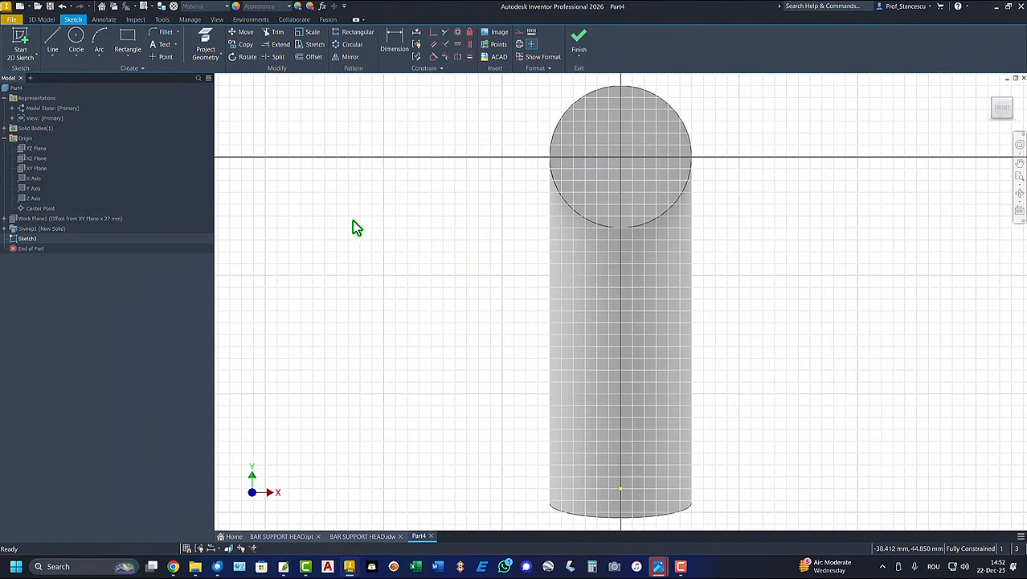
pyautogui.click(127, 40)
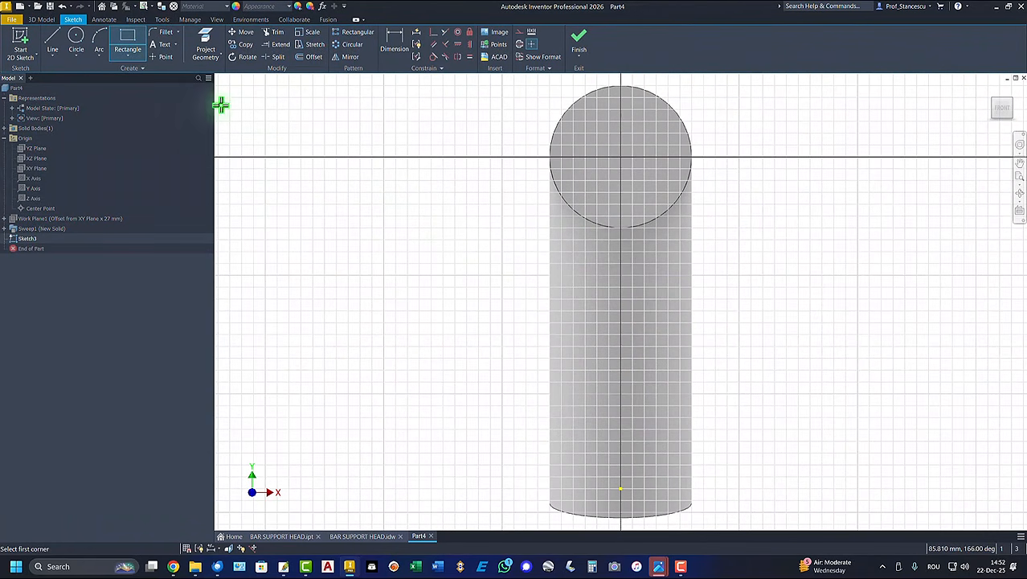
pyautogui.click(540, 168)
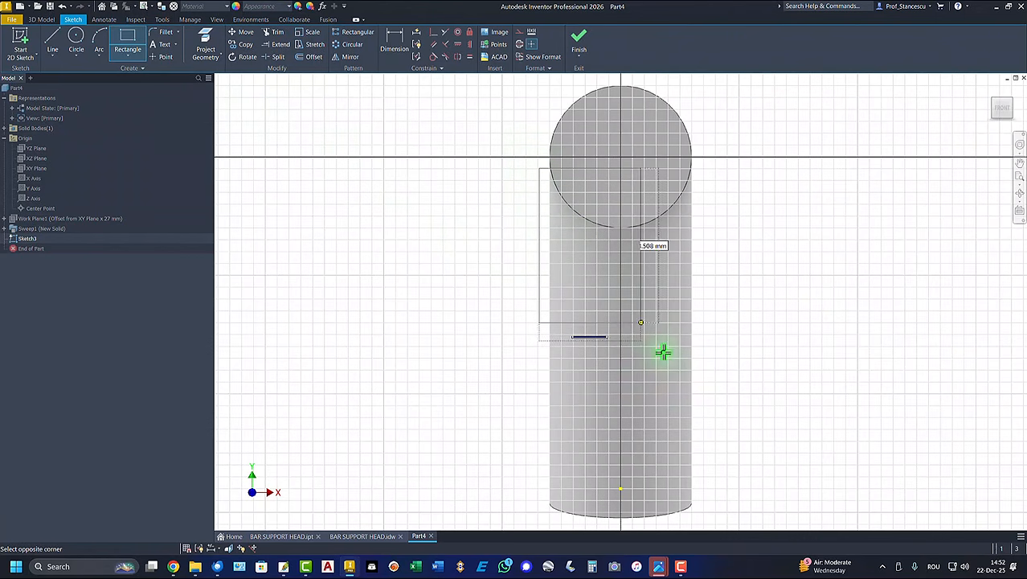
pyautogui.click(722, 493)
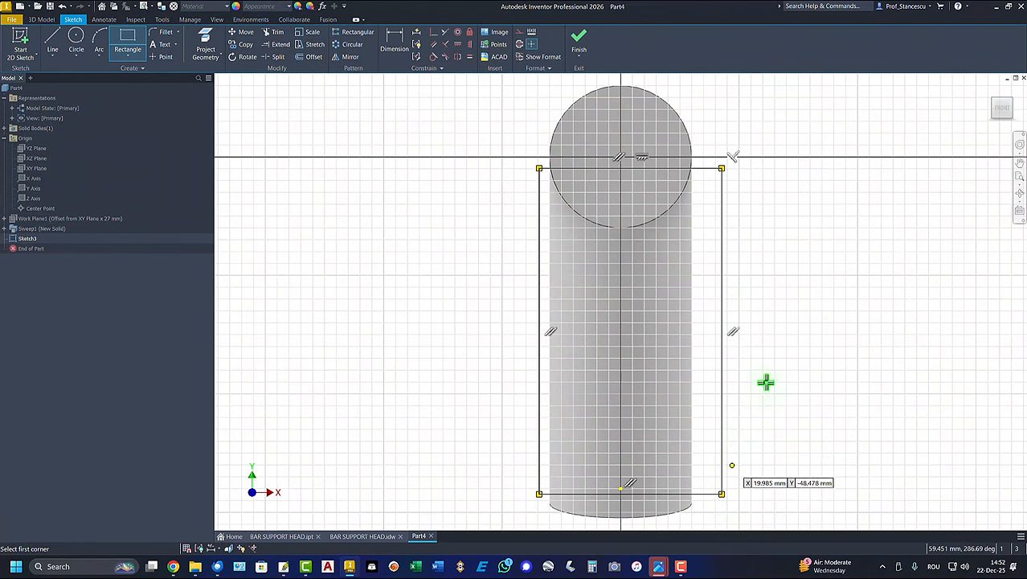
# - Constrain the midpoint of the rectangle's lower edge to coincide with the origin
pyautogui.click(433, 35)
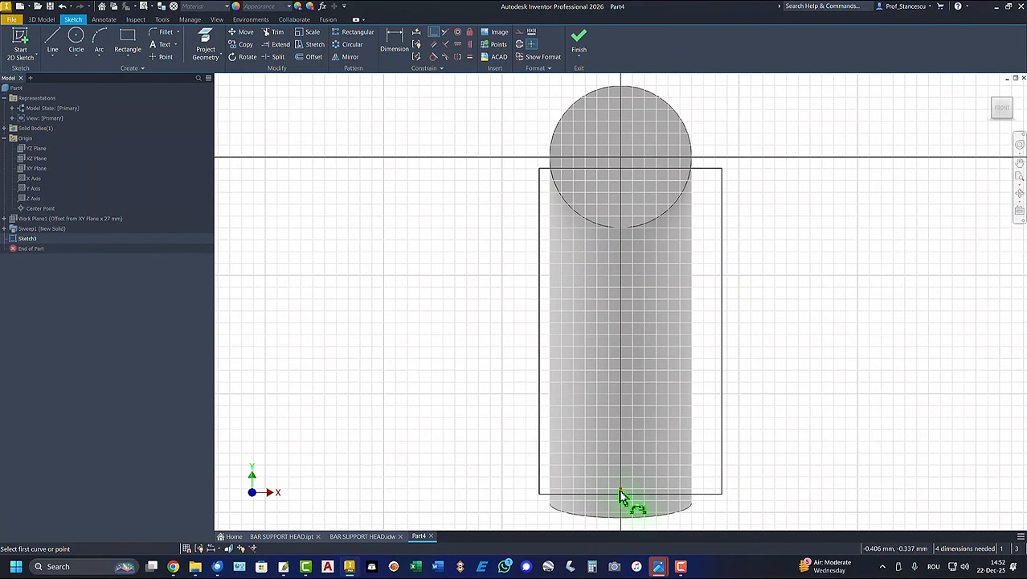
pyautogui.click(620, 492)
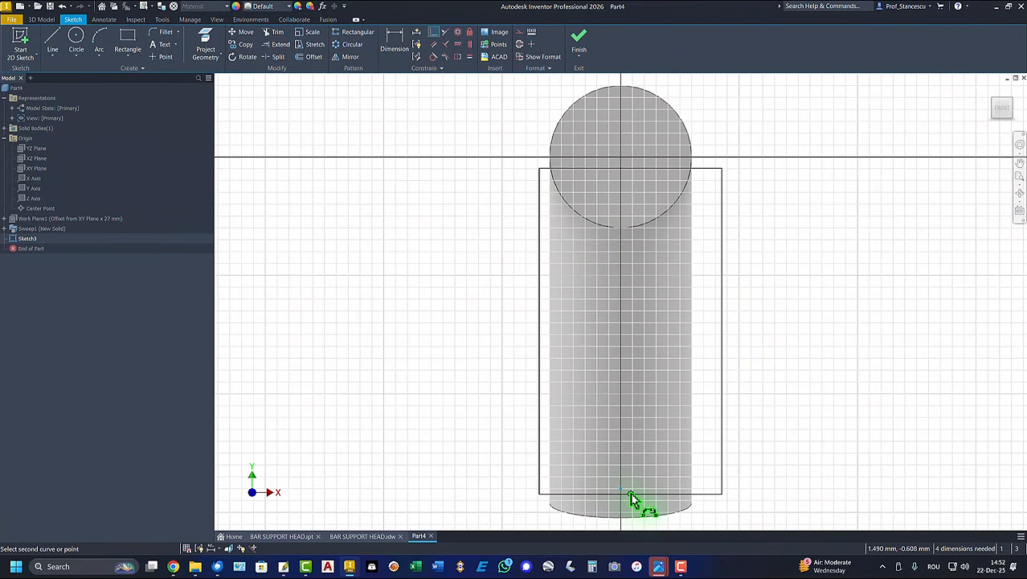
pyautogui.click(632, 498)
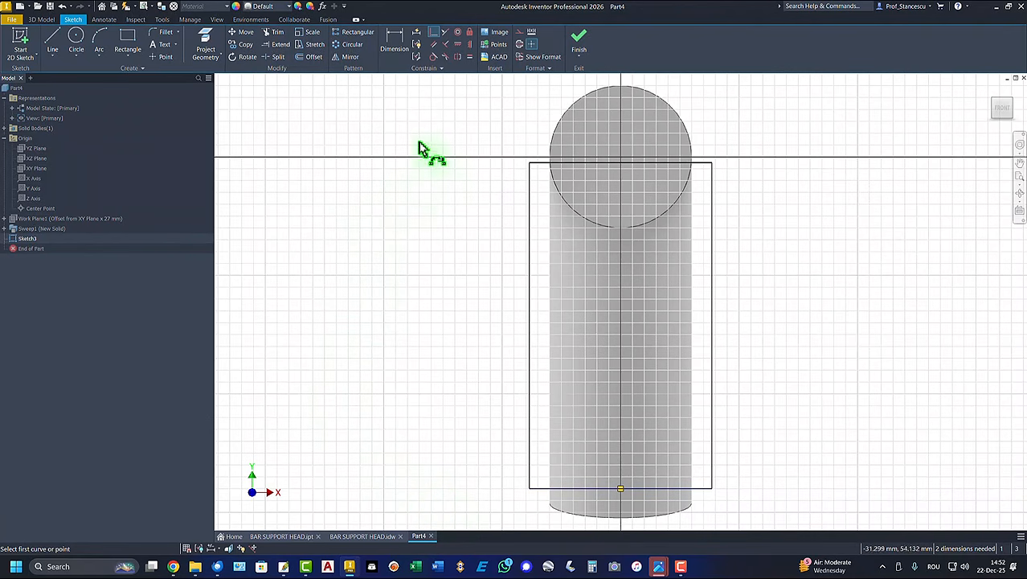
# - Project the front face's circular edge into the sketch and constrain the rectangle's upper-left corner to lie on that circle
pyautogui.click(205, 53)
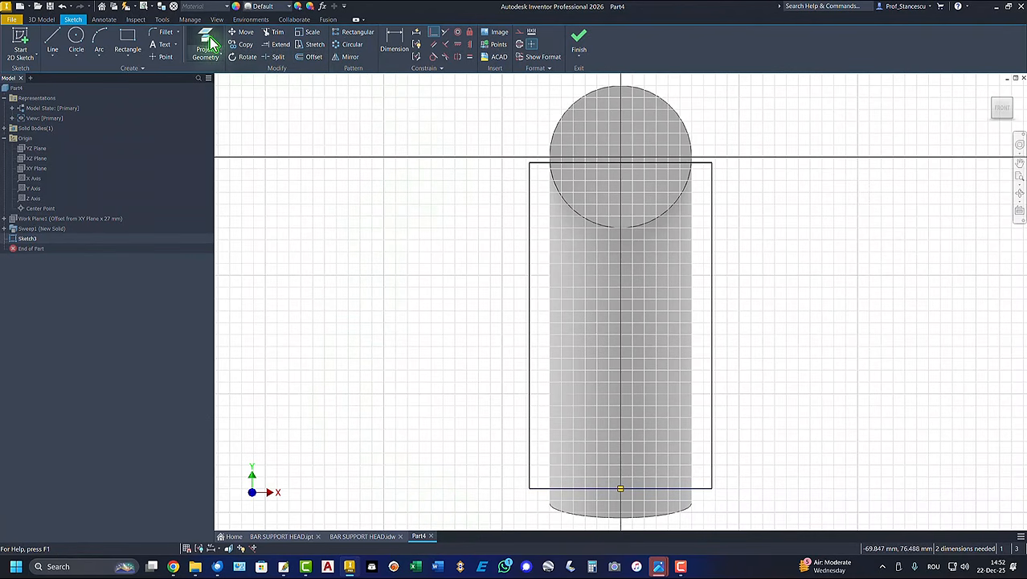
pyautogui.click(567, 122)
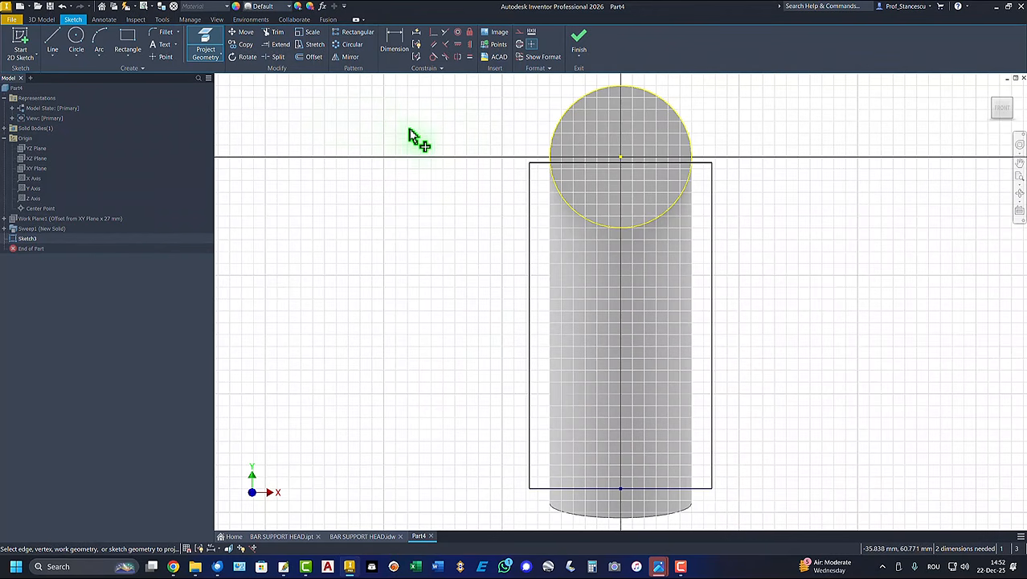
pyautogui.click(435, 33)
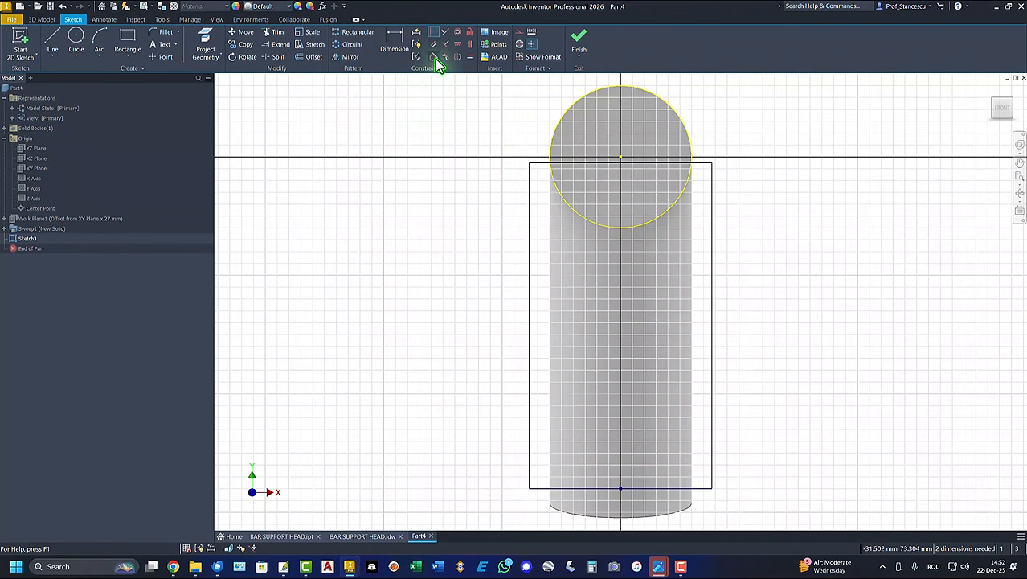
pyautogui.click(435, 58)
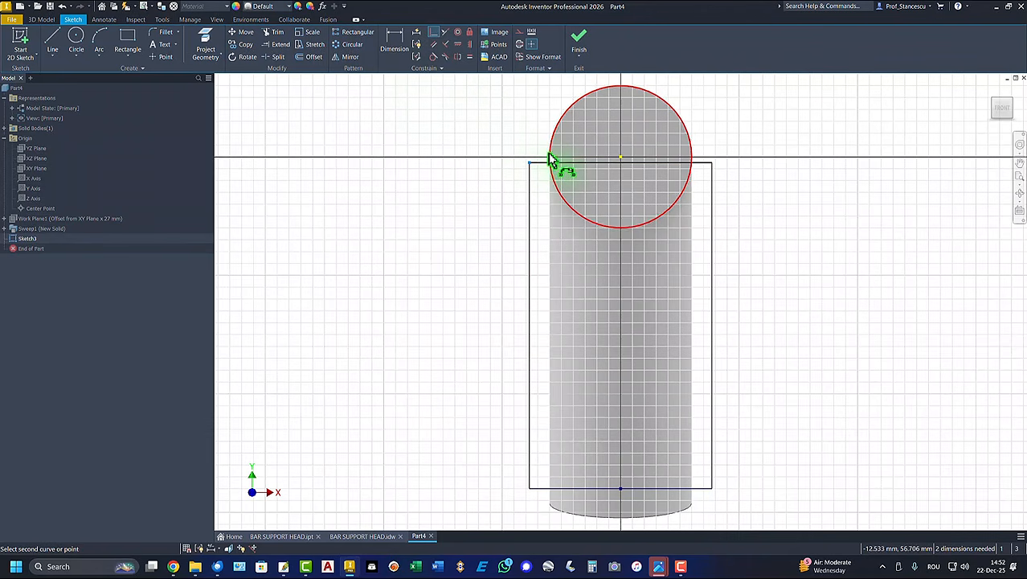
pyautogui.click(545, 161)
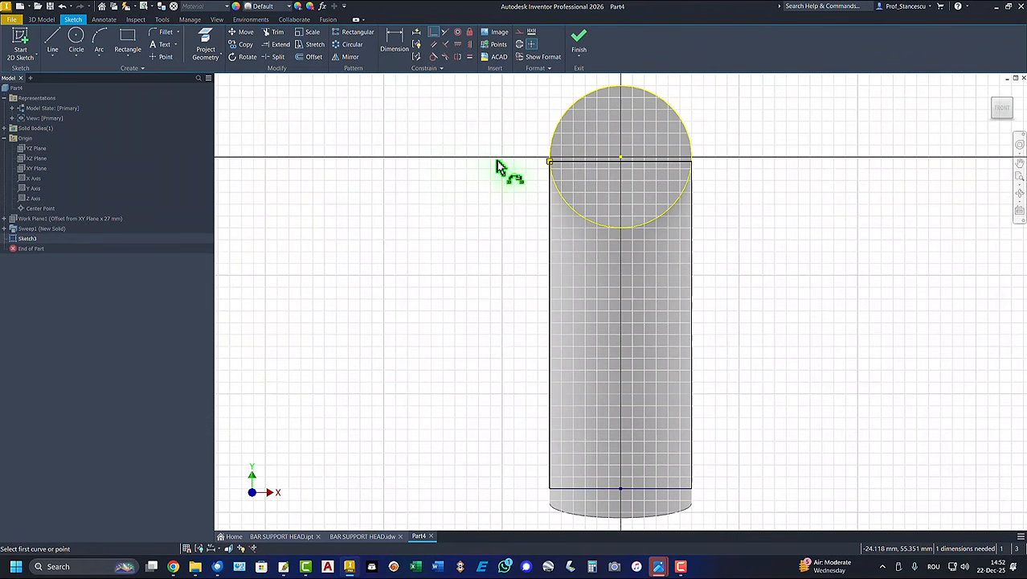
# - Constrain the rectangle's upper edge to coincide with the centre of the projected circle
pyautogui.click(597, 163)
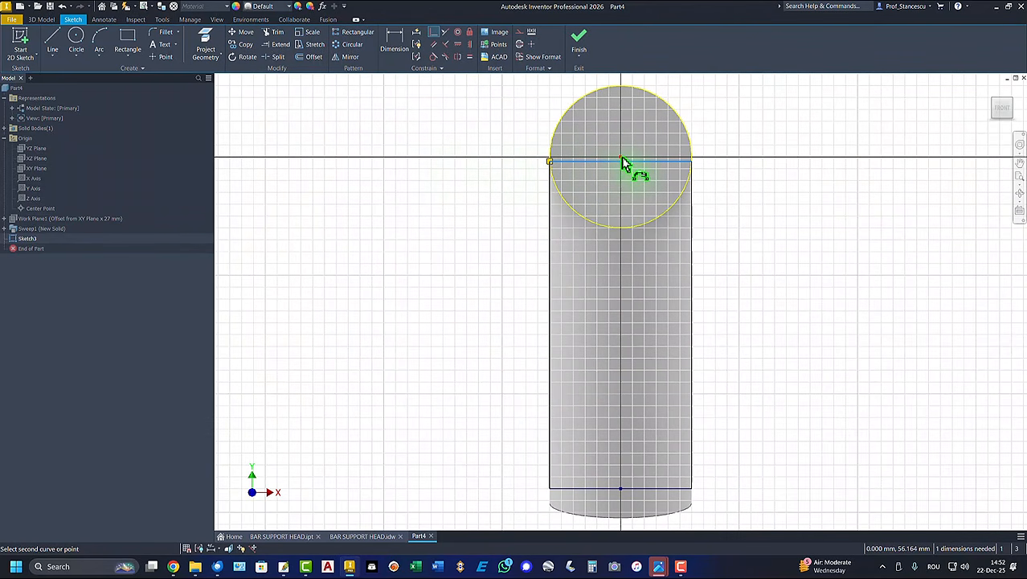
pyautogui.click(623, 159)
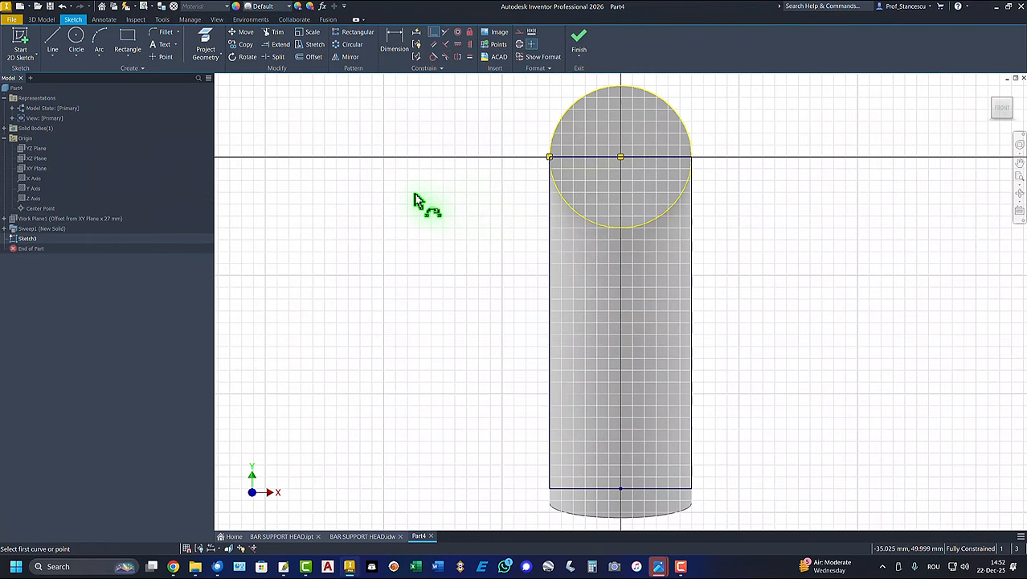
pyautogui.rightClick(417, 195)
pyautogui.click(449, 195)
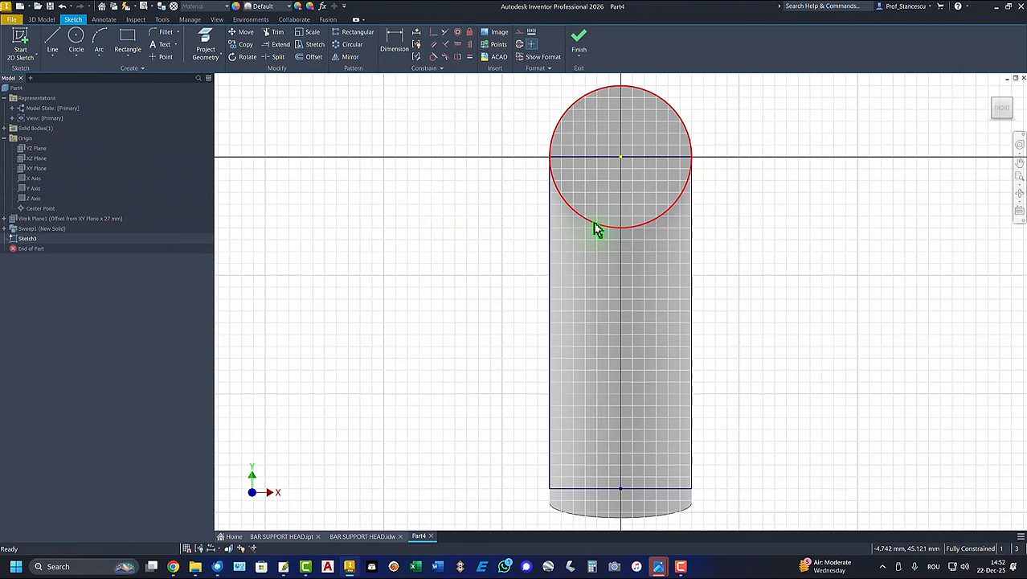
# - Convert the projected circle to construction geometry and finish the sketch
pyautogui.click(597, 229)
pyautogui.rightClick(449, 226)
pyautogui.click(492, 232)
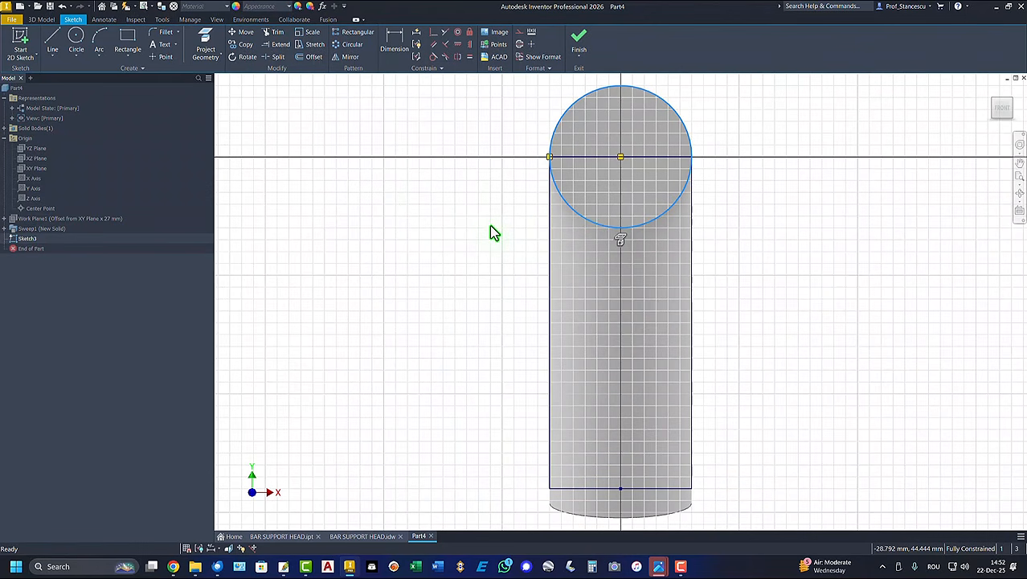
pyautogui.click(579, 47)
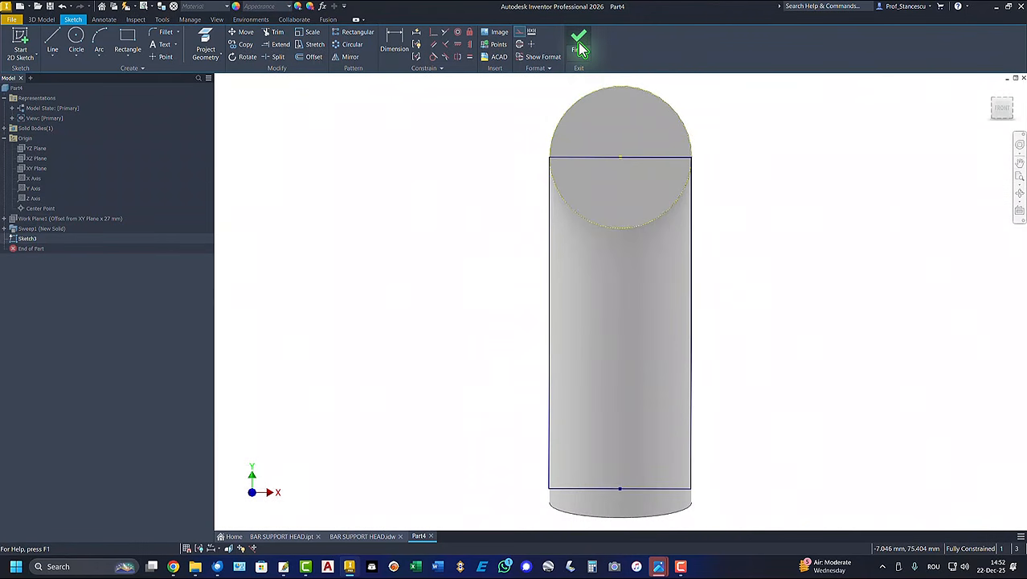
# - Extrude the rectangular profile To Next towards the swept body, joining it to the solid with 0 deg taper
pyautogui.click(56, 48)
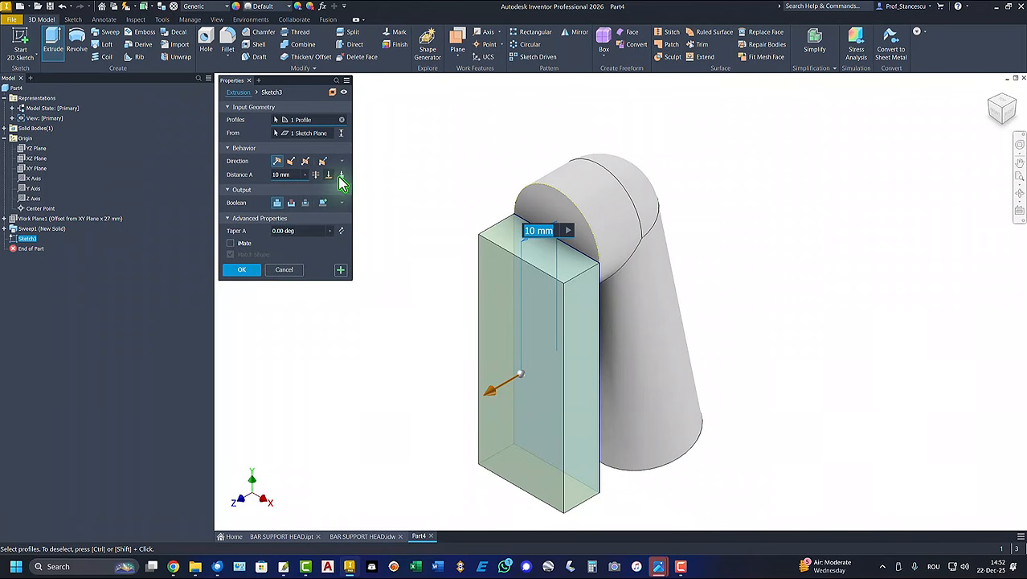
pyautogui.click(341, 174)
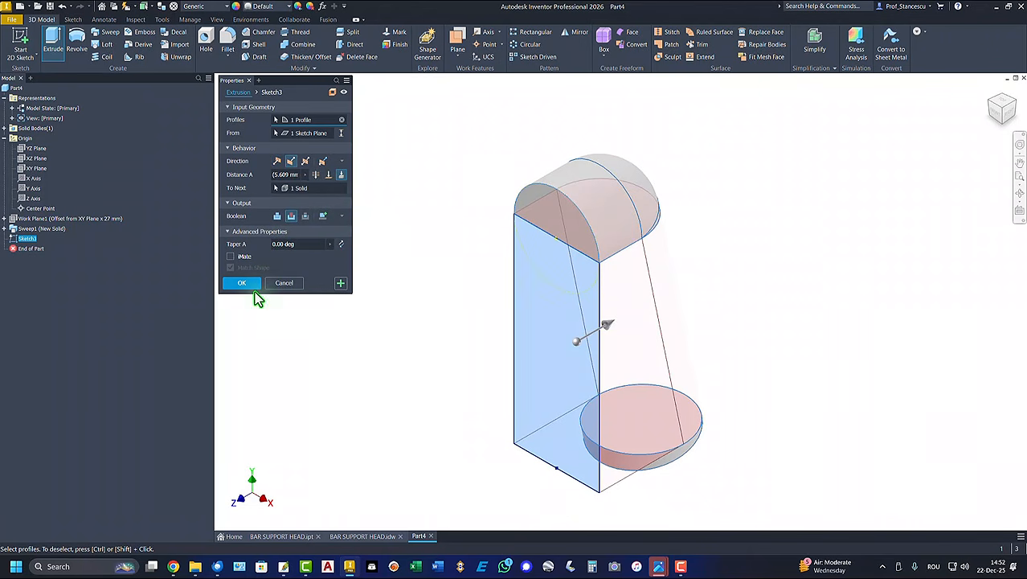
pyautogui.click(278, 216)
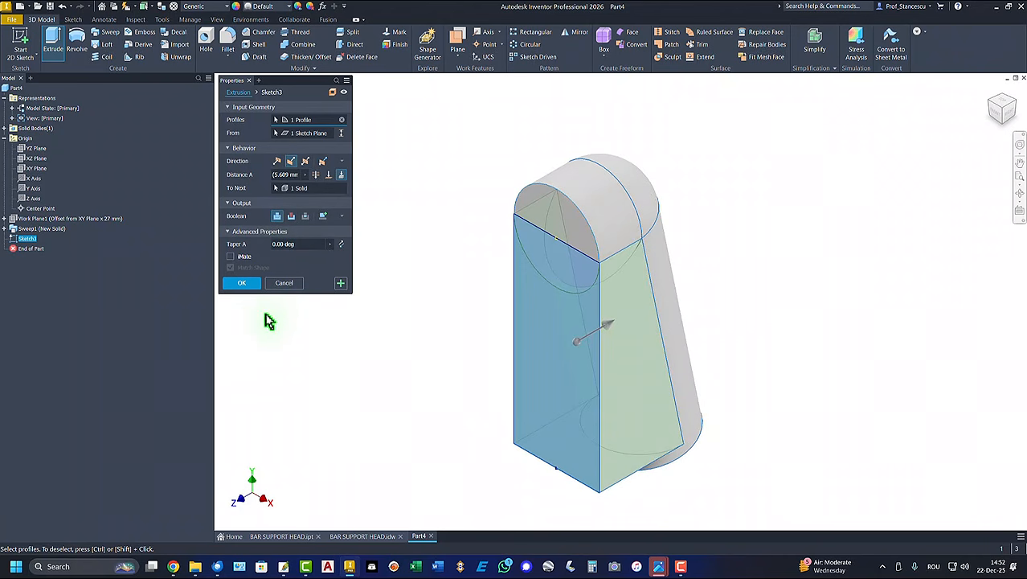
pyautogui.click(244, 284)
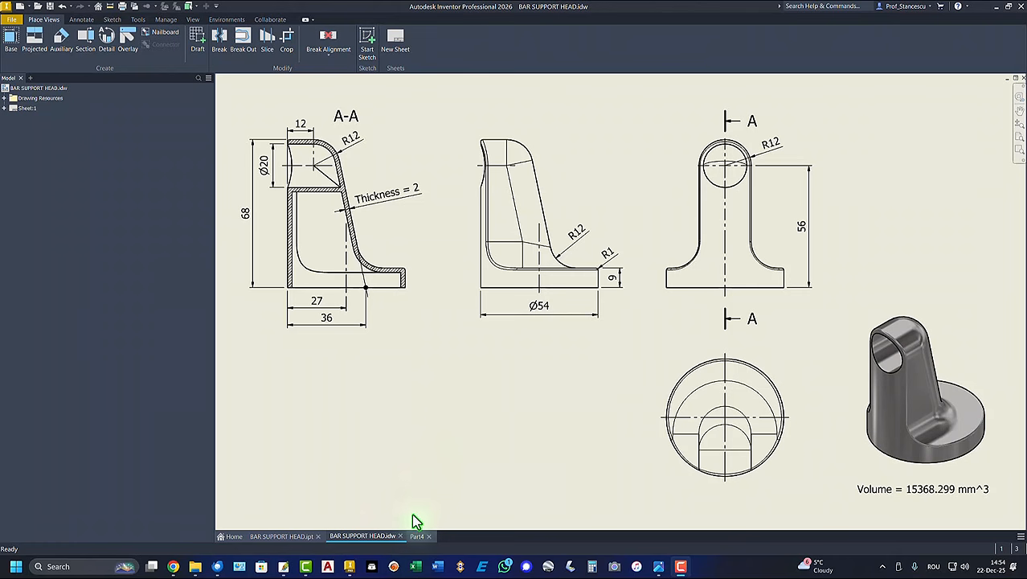
# - In the Part4 document, sketch a 54 mm diameter circle centred at the origin on the XZ plane and finish the sketch
pyautogui.click(417, 536)
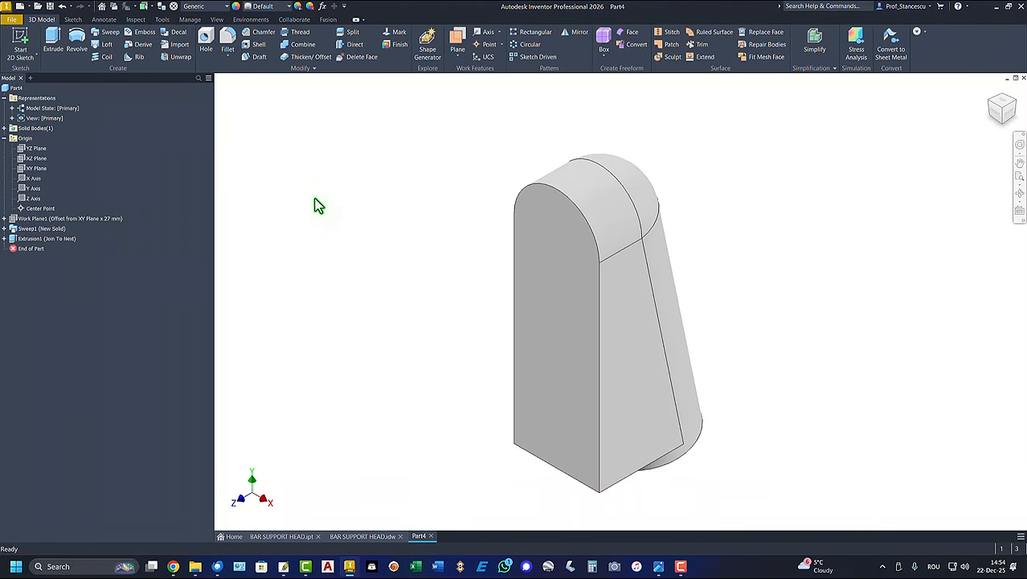
pyautogui.click(35, 159)
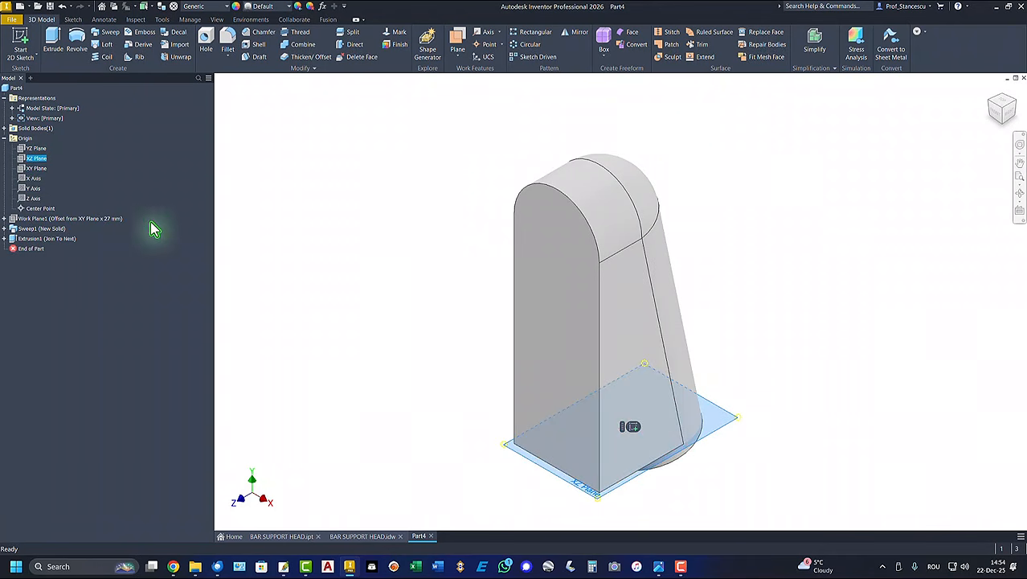
pyautogui.click(613, 429)
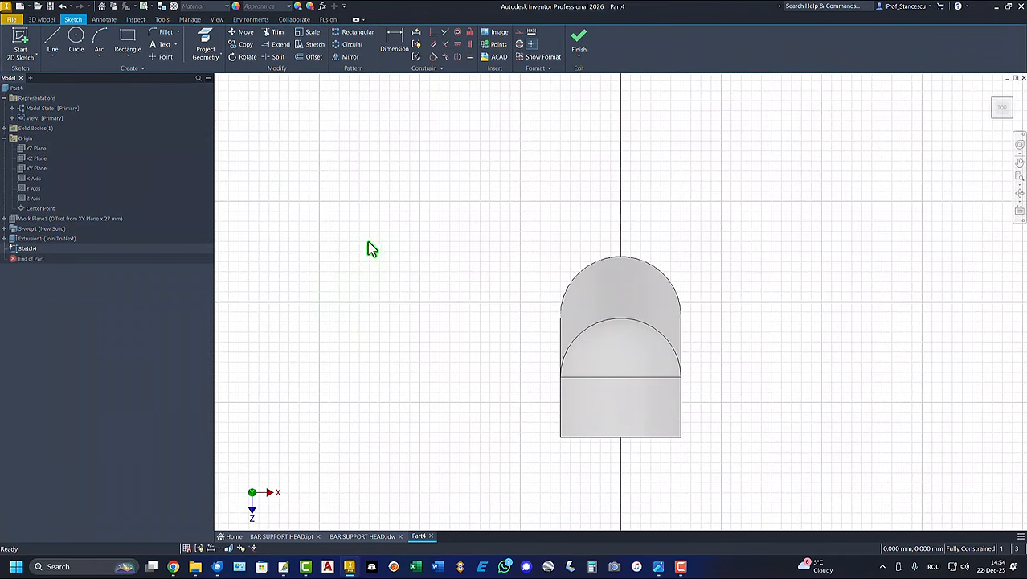
pyautogui.click(76, 37)
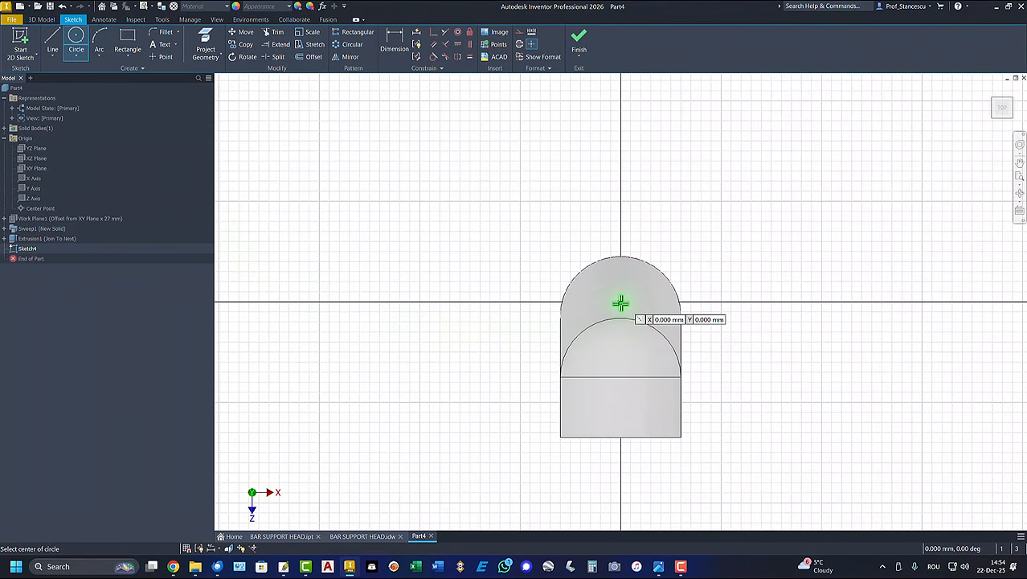
pyautogui.click(620, 302)
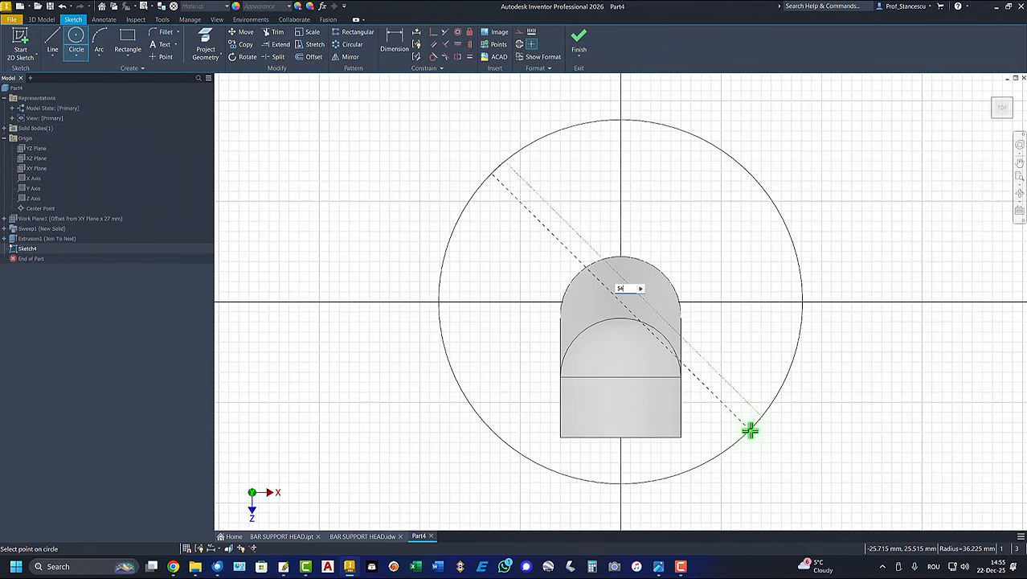
pyautogui.write('54')
pyautogui.press('Return')
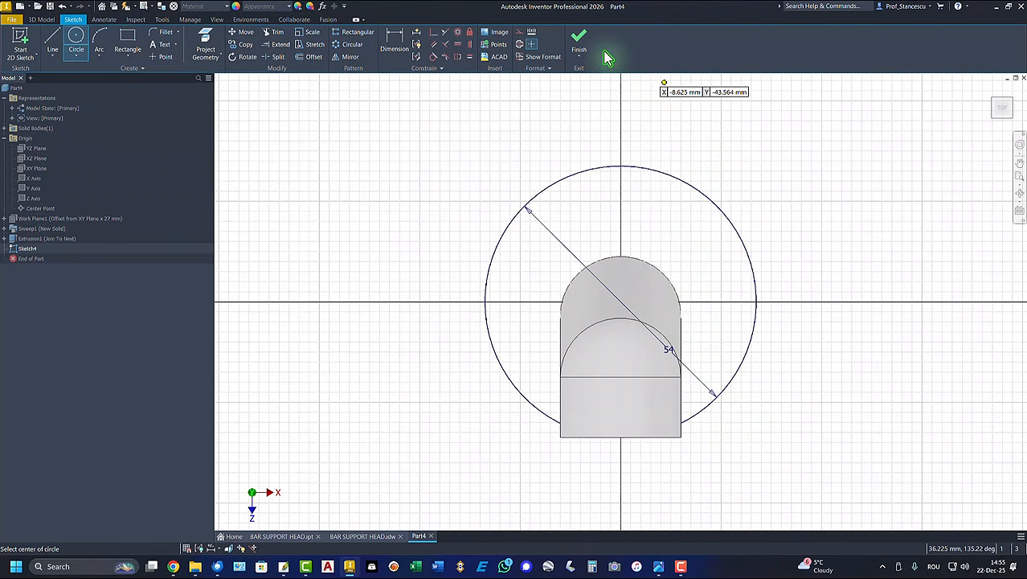
pyautogui.click(577, 38)
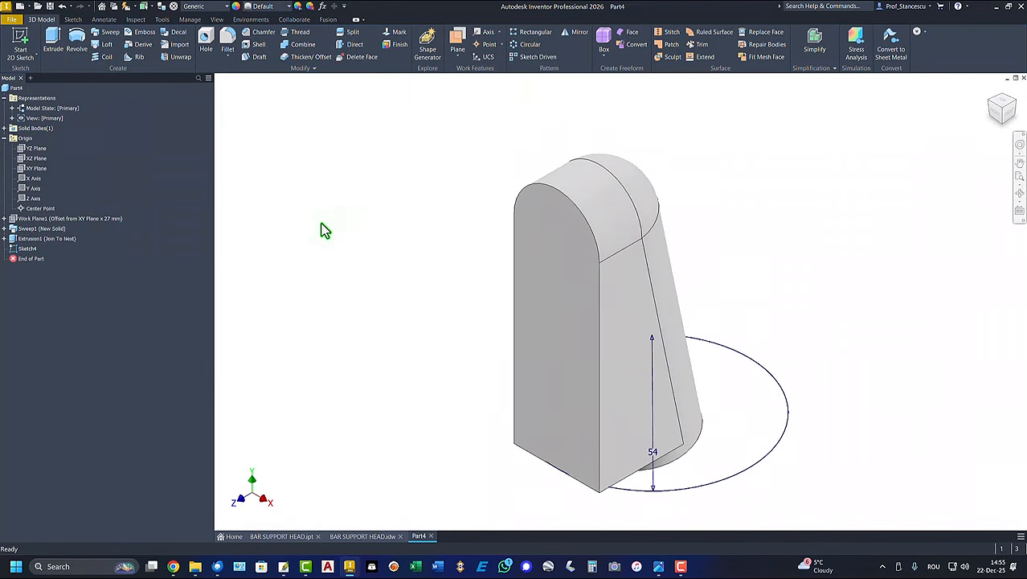
# - Extrude the 54 mm circle upward by 75.250 mm as an Intersect with the body and restore the home view
pyautogui.click(52, 40)
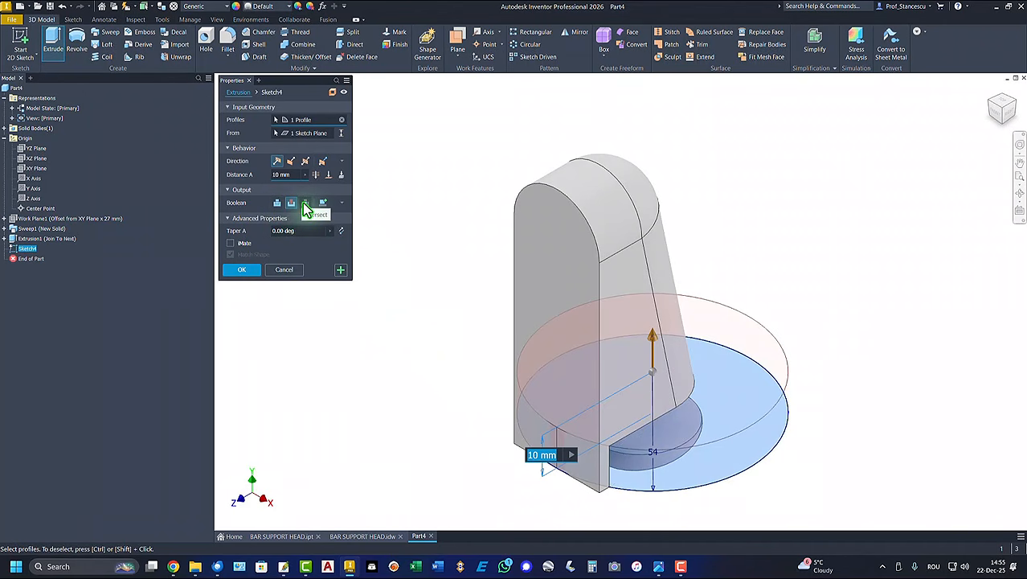
pyautogui.click(305, 203)
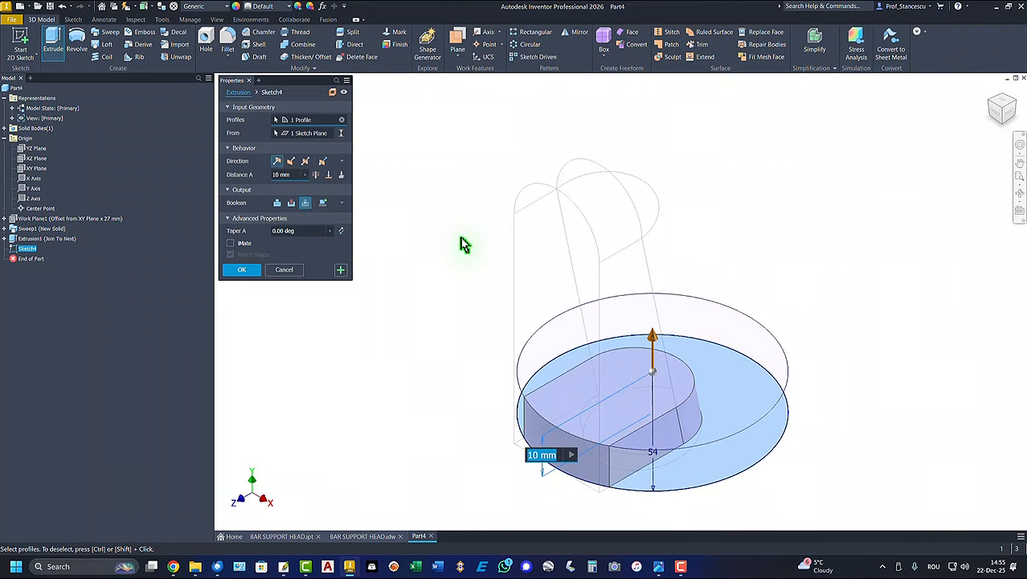
pyautogui.click(654, 330)
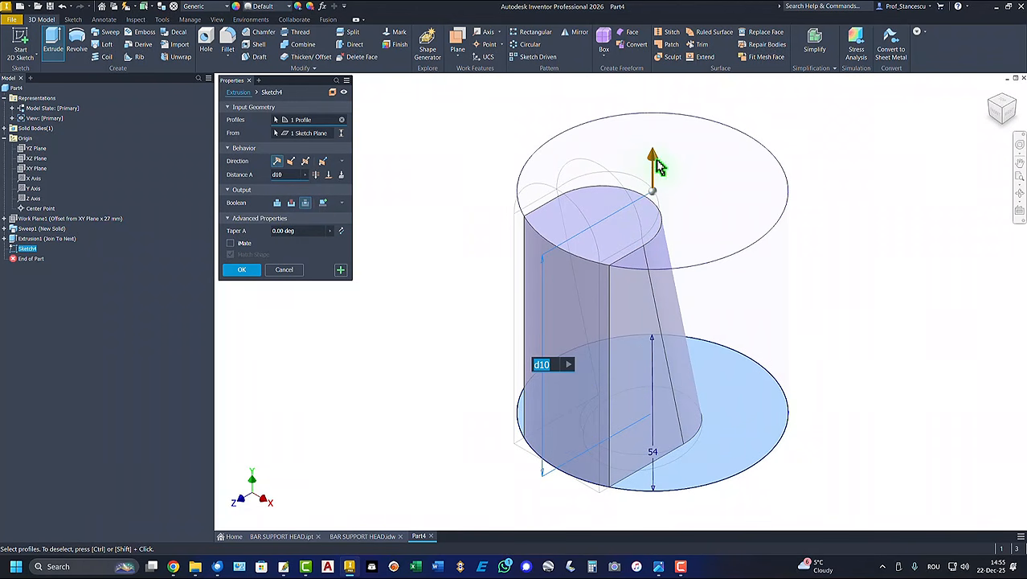
pyautogui.moveTo(656, 164); pyautogui.dragTo(643, 76)
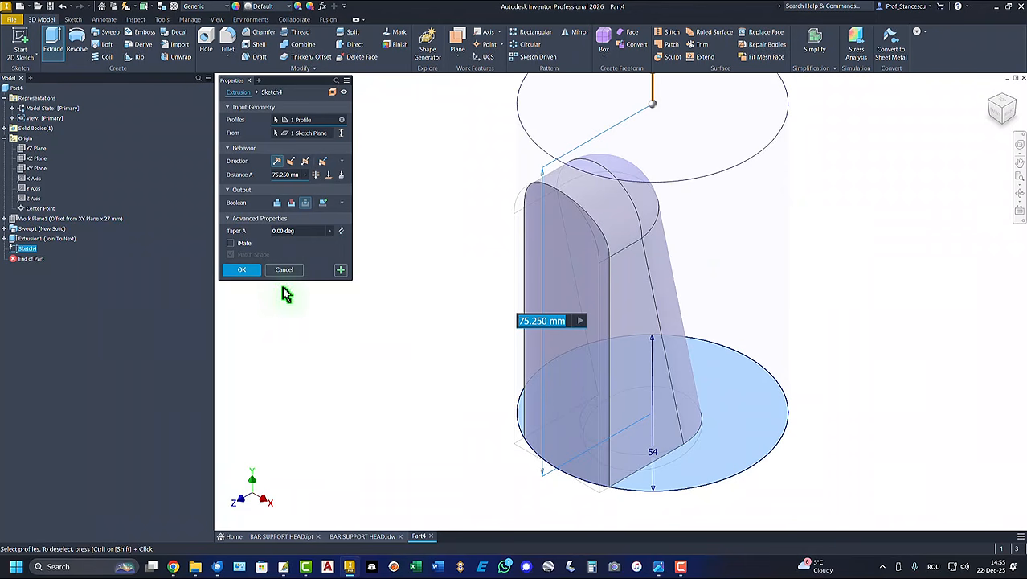
pyautogui.moveTo(433, 420)
pyautogui.keyDown('shift'); pyautogui.mouseDown(button='middle')
pyautogui.moveTo(613, 503)
pyautogui.moveTo(701, 514)
pyautogui.moveTo(651, 452)
pyautogui.moveTo(640, 469)
pyautogui.moveTo(594, 441)
pyautogui.mouseUp(button='middle'); pyautogui.keyUp('shift')
pyautogui.moveTo(571, 302)
pyautogui.keyDown('shift'); pyautogui.mouseDown(button='middle')
pyautogui.moveTo(615, 298)
pyautogui.moveTo(509, 275)
pyautogui.moveTo(459, 281)
pyautogui.mouseUp(button='middle'); pyautogui.keyUp('shift')
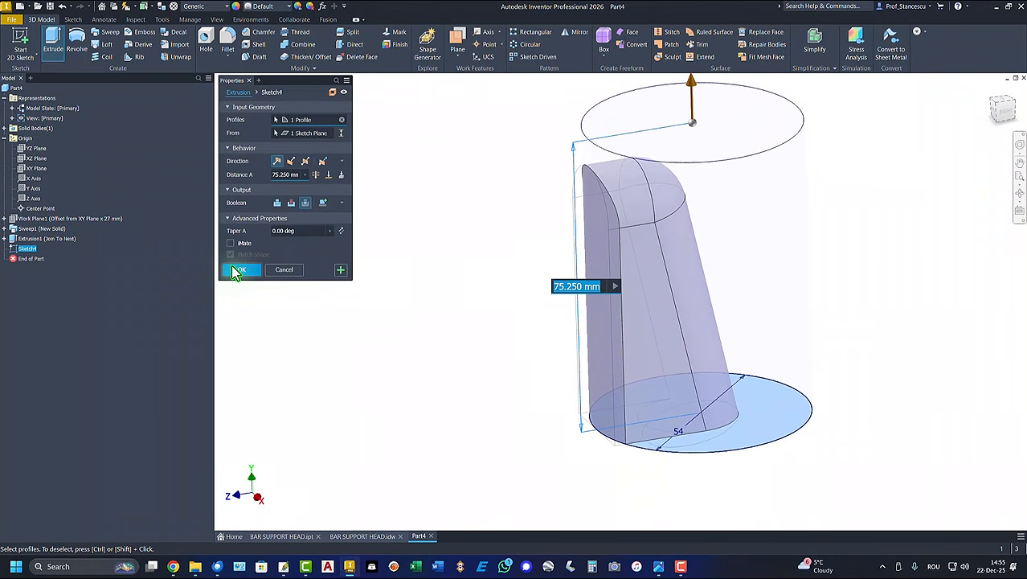
pyautogui.click(235, 270)
pyautogui.press('F6')
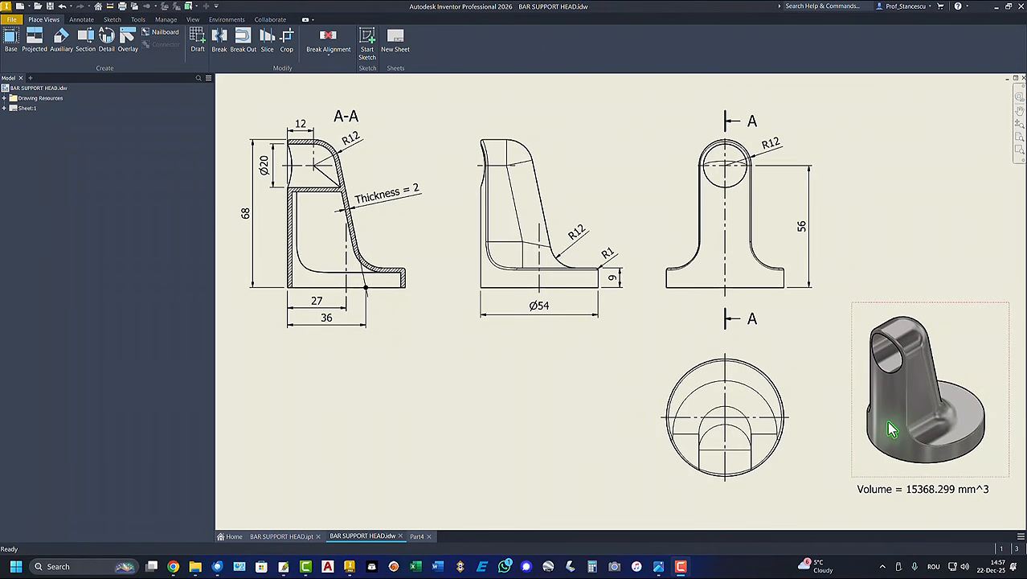
# - Return to the Part4 document and share the 54 mm circle sketch used by the Intersect extrusion
pyautogui.click(417, 536)
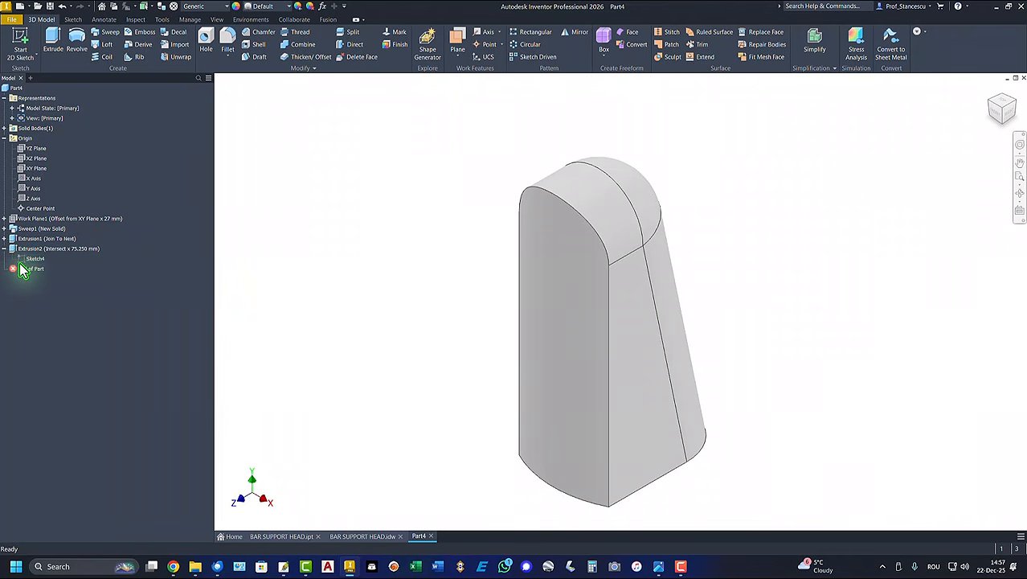
pyautogui.click(20, 259)
pyautogui.rightClick(21, 259)
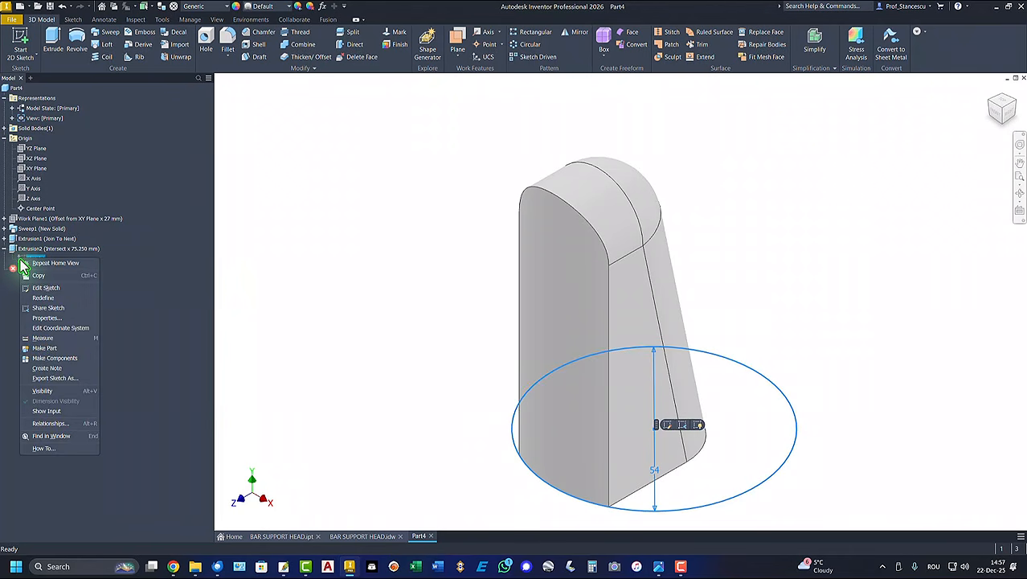
pyautogui.click(50, 309)
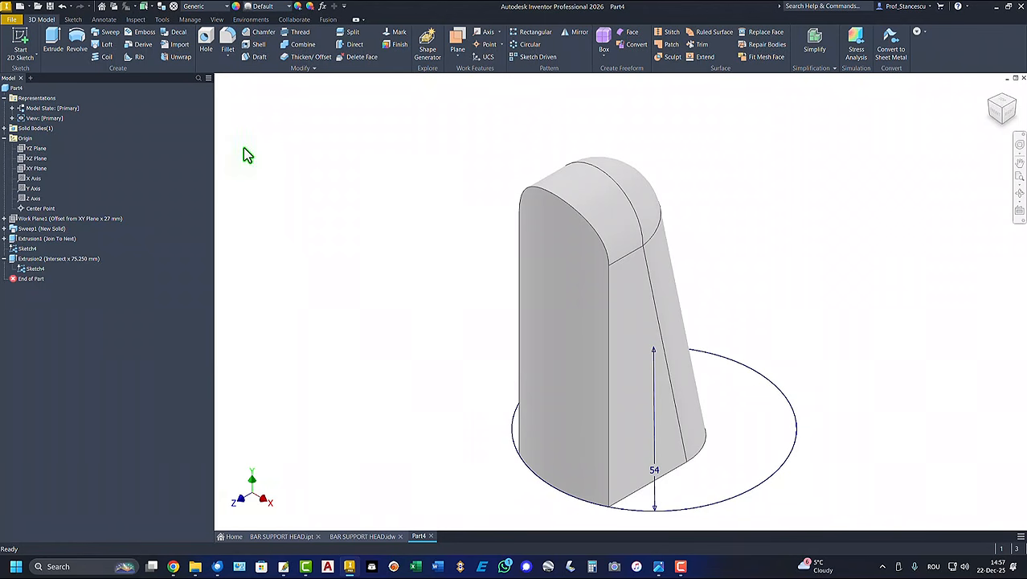
# - Check the base height in the BAR SUPPORT HEAD drawing and extrude the shared 54 mm circle upward by 9 mm, joined to the body
pyautogui.click(363, 536)
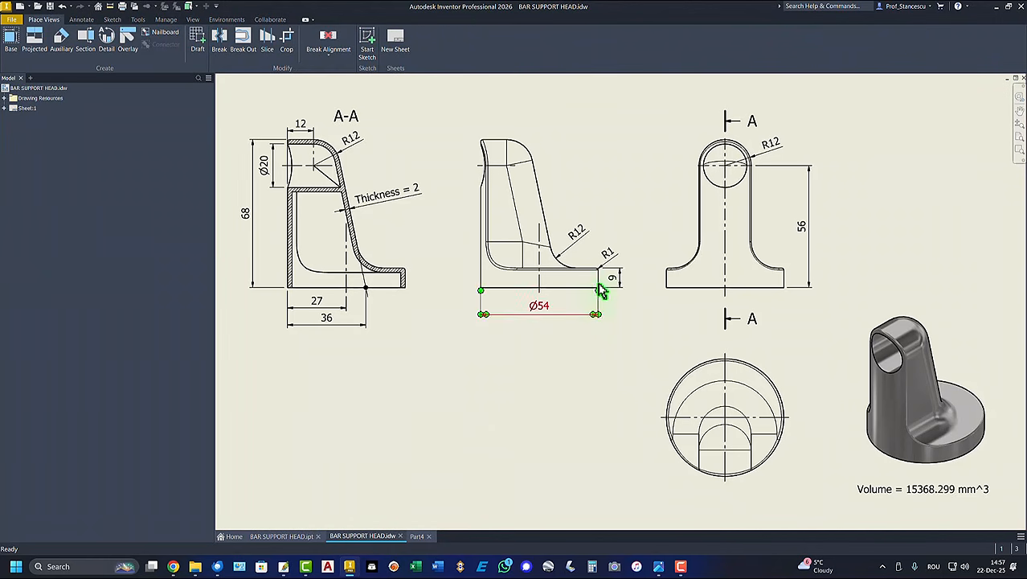
pyautogui.click(418, 536)
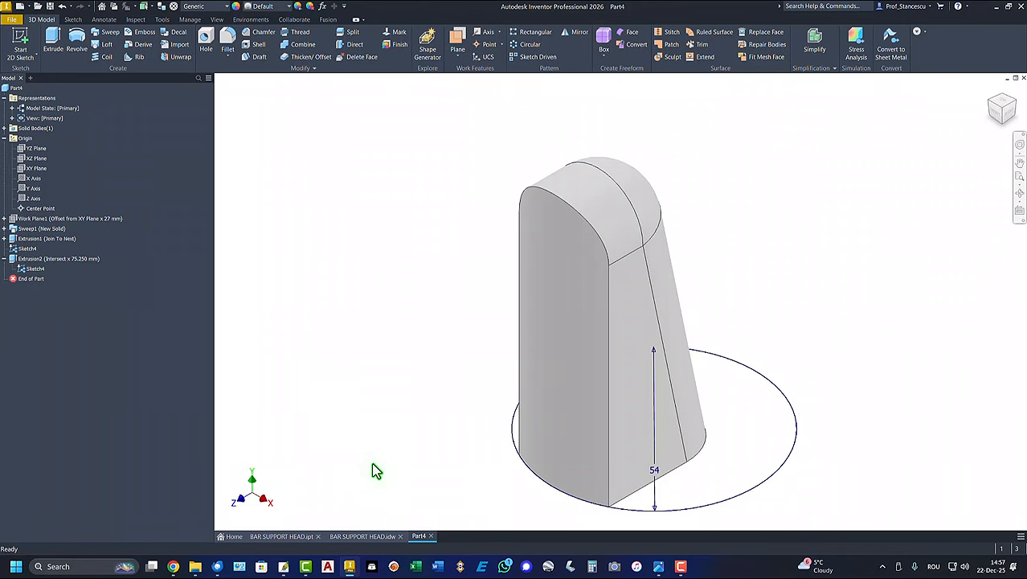
pyautogui.click(53, 42)
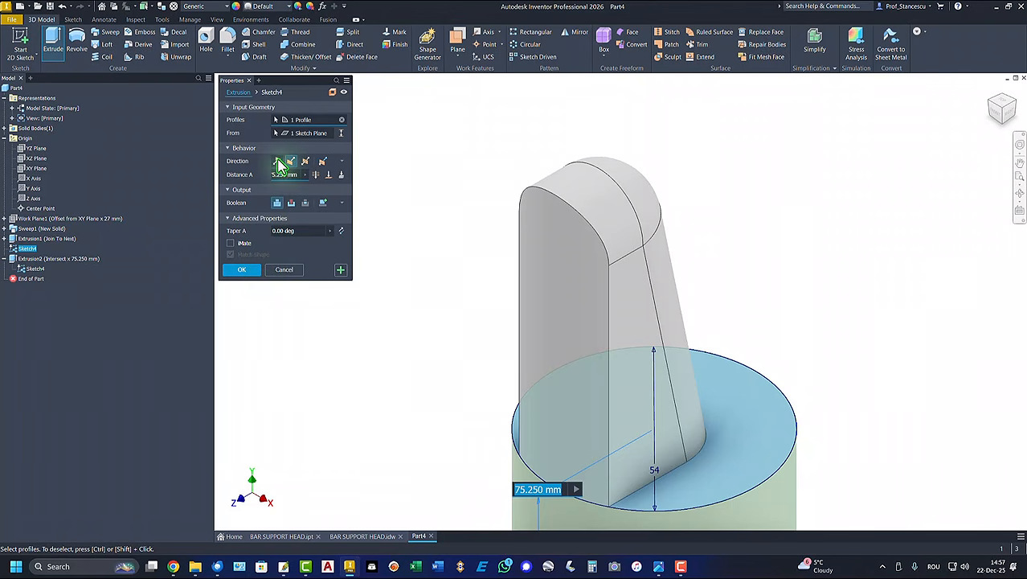
pyautogui.click(278, 162)
pyautogui.write('9')
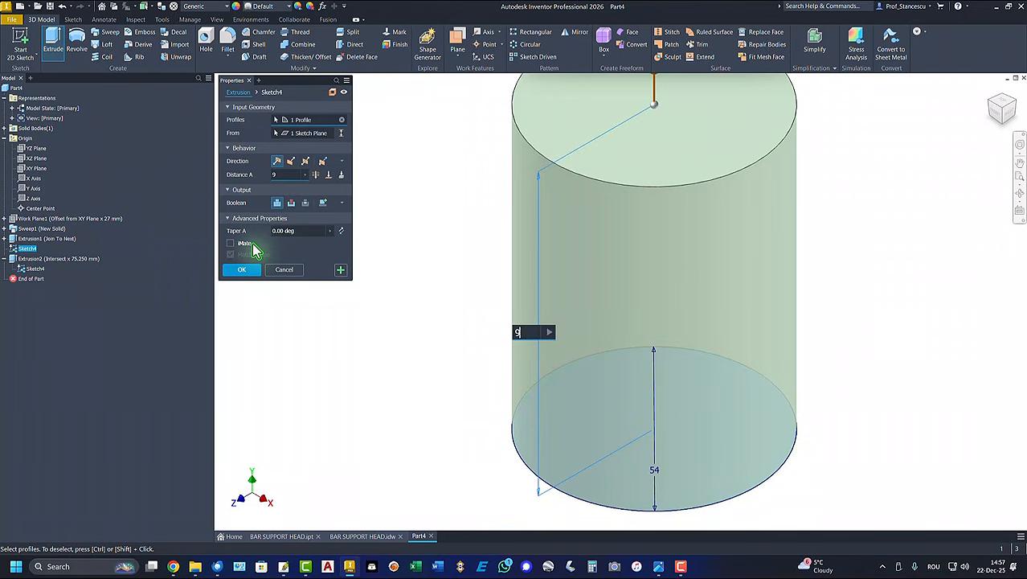
pyautogui.click(244, 272)
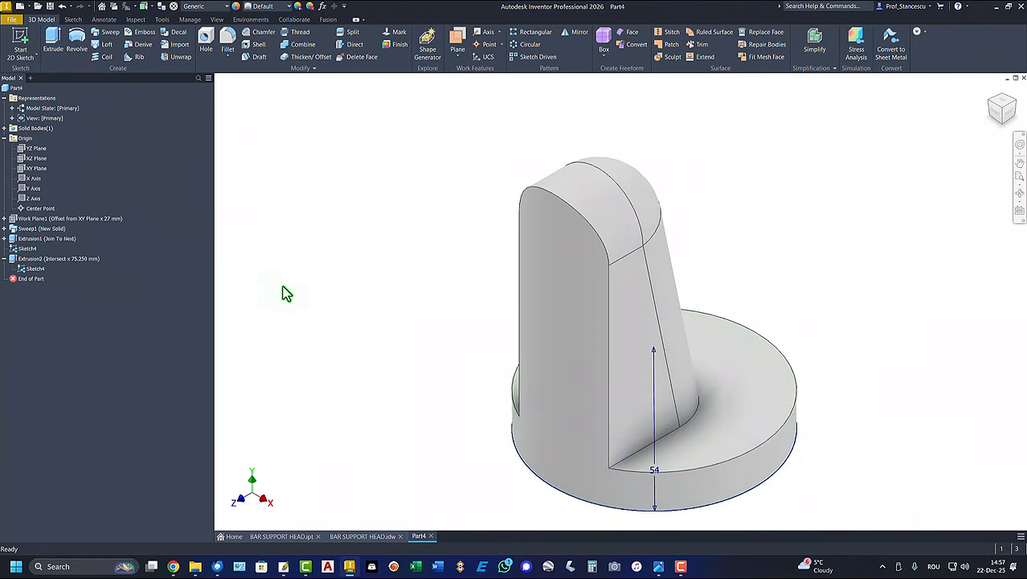
# - Hide the shared 54 mm circle sketch and fillet the edges where the column meets the round base with a 12 mm radius
pyautogui.rightClick(22, 273)
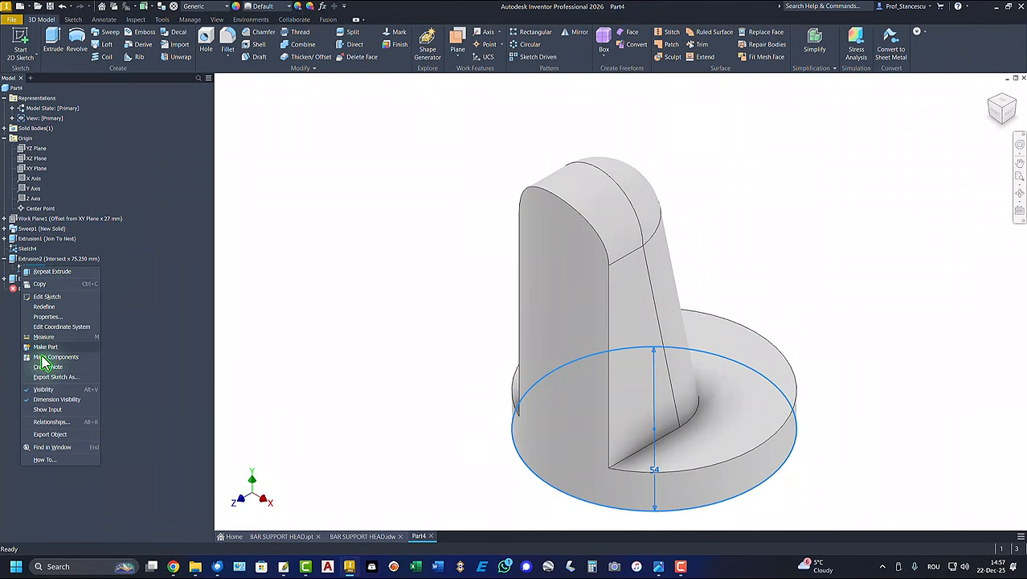
pyautogui.click(40, 390)
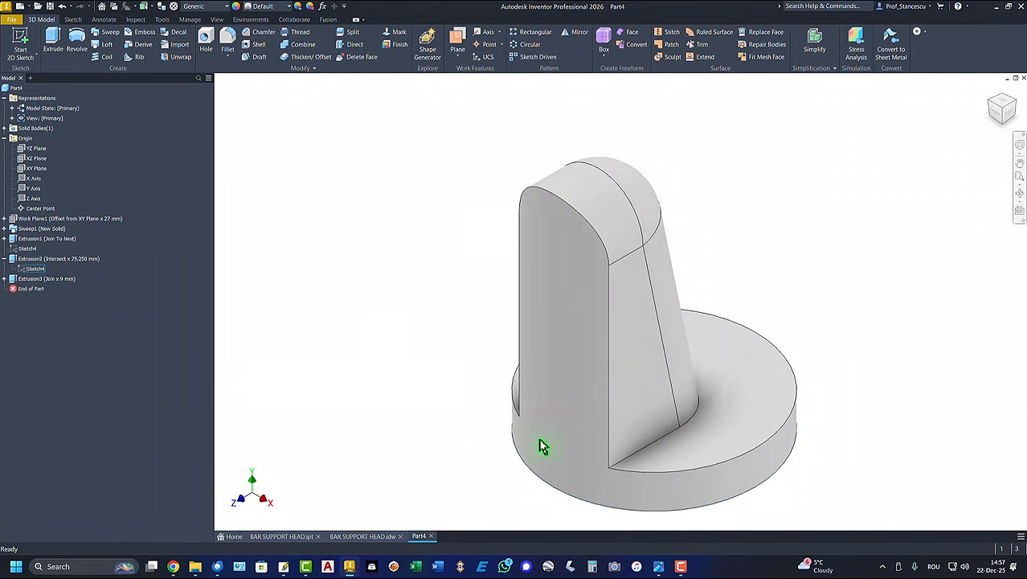
pyautogui.click(652, 454)
pyautogui.click(661, 441)
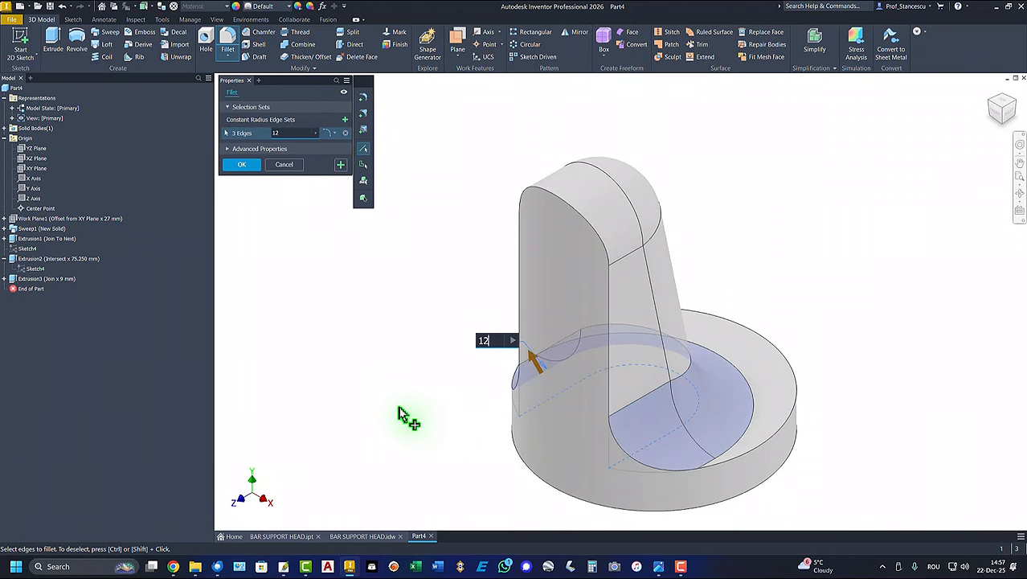
pyautogui.click(244, 166)
pyautogui.press('F6')
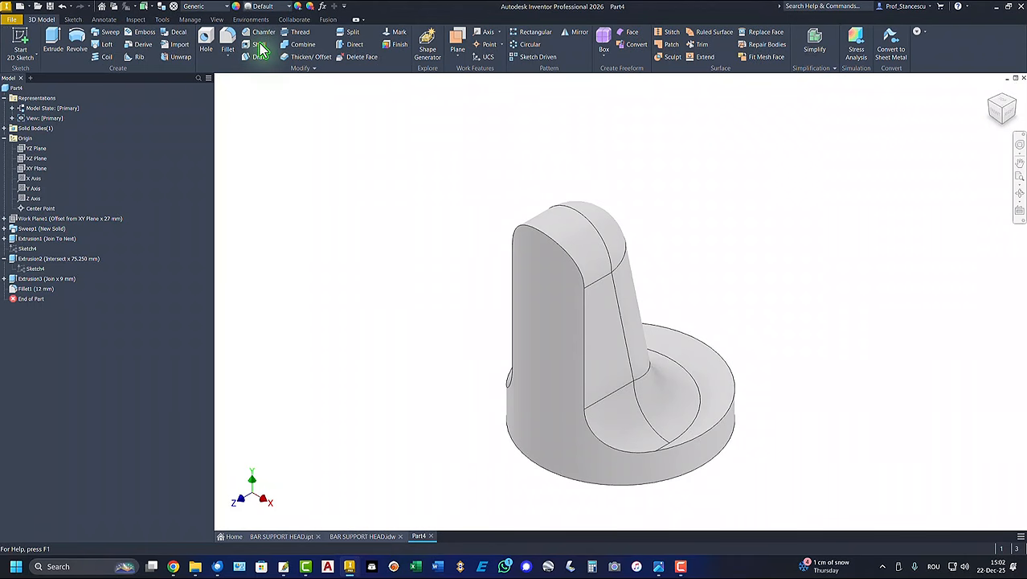
# - Shell the body inward with a 2 mm wall thickness, removing the circular bottom face of the base
pyautogui.click(259, 46)
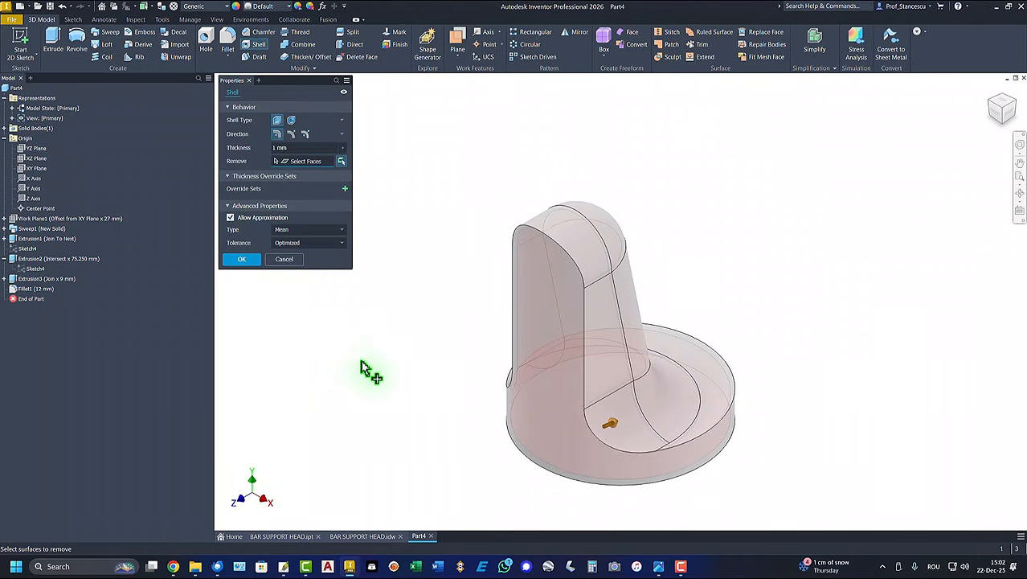
pyautogui.keyDown('shift'); pyautogui.moveTo(362, 368); pyautogui.dragTo(718, 404, button='middle'); pyautogui.keyUp('shift')
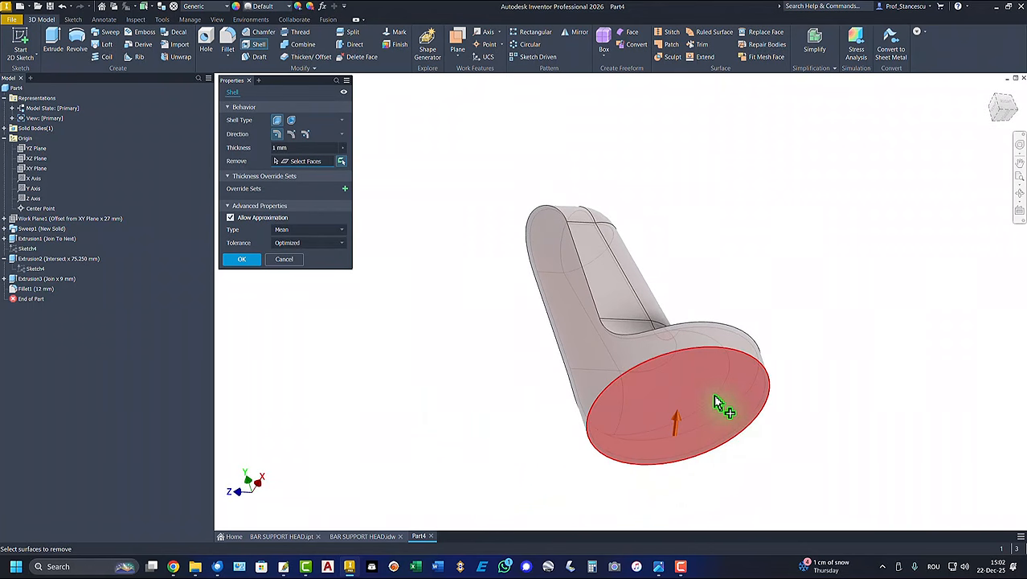
pyautogui.click(718, 405)
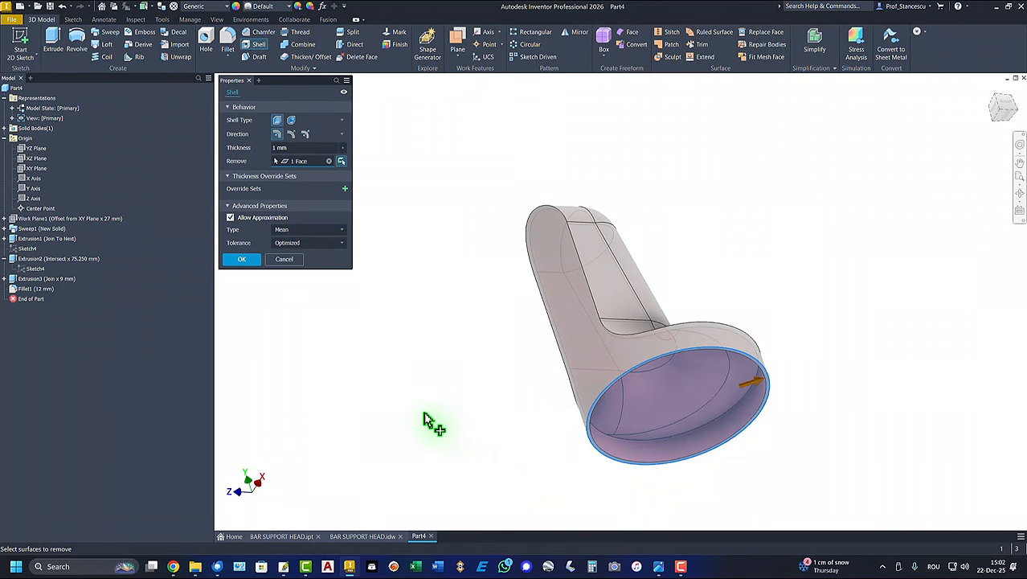
pyautogui.click(287, 149)
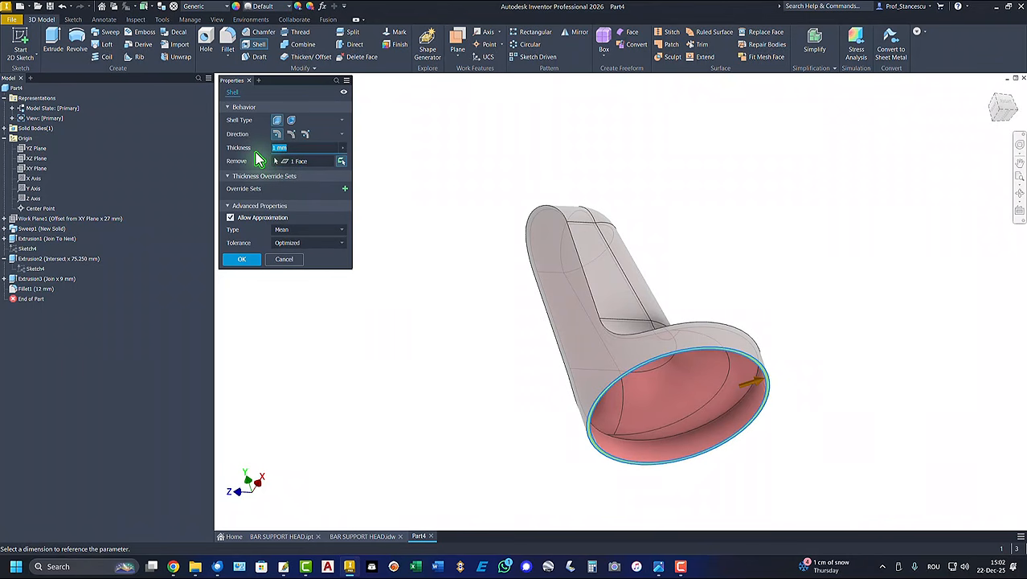
pyautogui.click(242, 259)
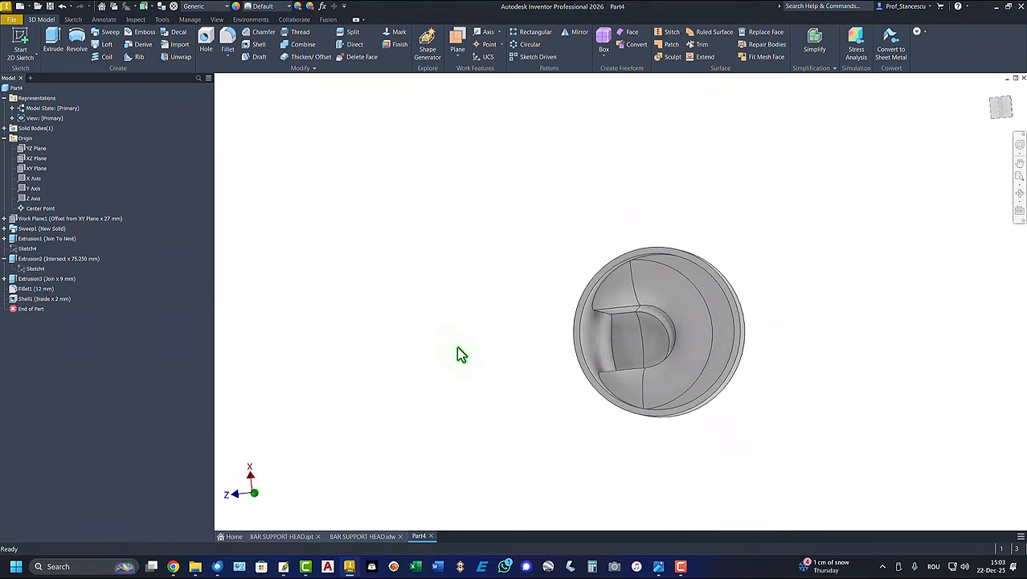
pyautogui.press('F6')
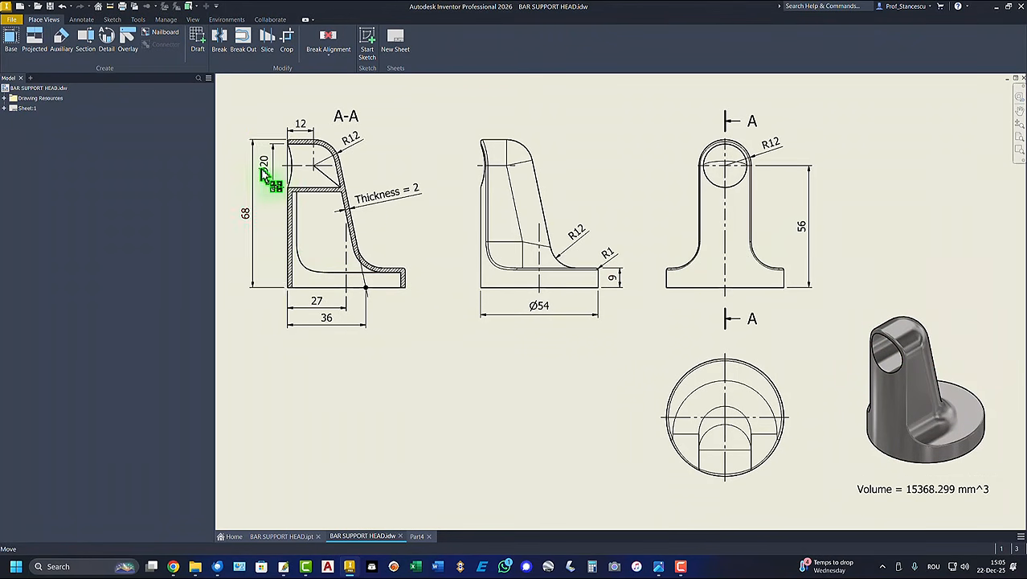
# - In the Part4 document, start a sketch on the work plane offset 27 mm from XY and project the column's rounded top edge
pyautogui.click(418, 536)
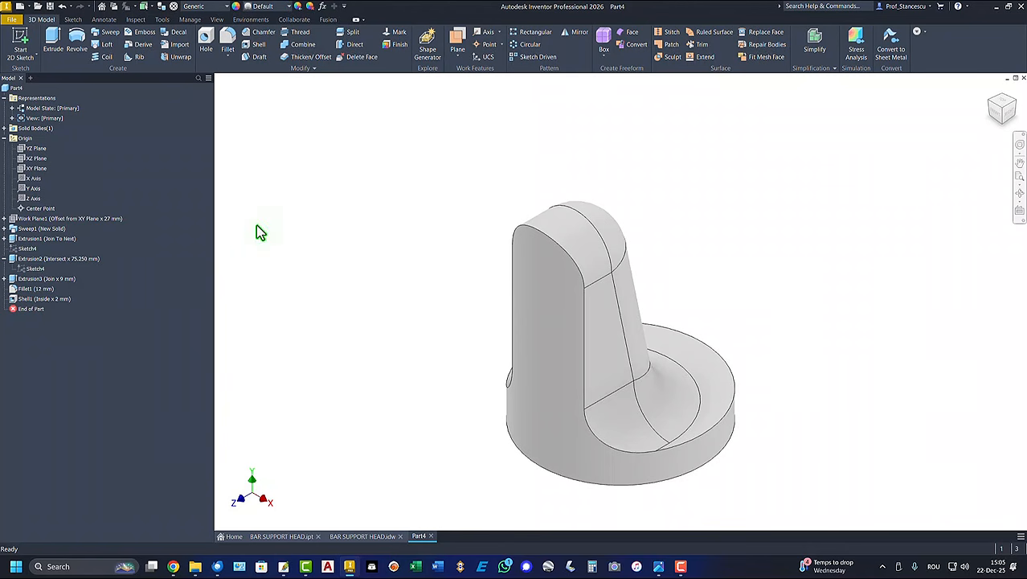
pyautogui.click(39, 221)
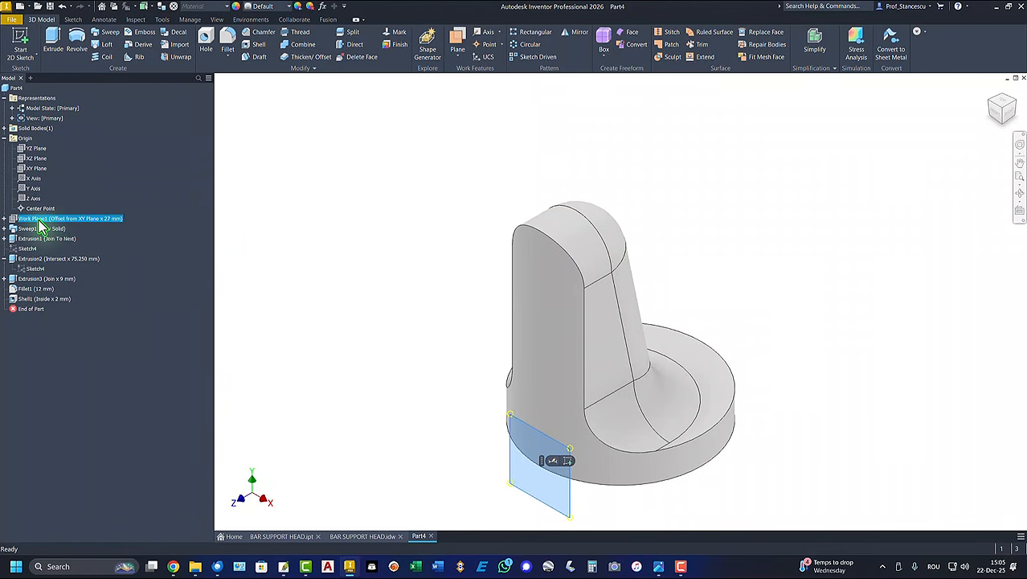
pyautogui.rightClick(37, 220)
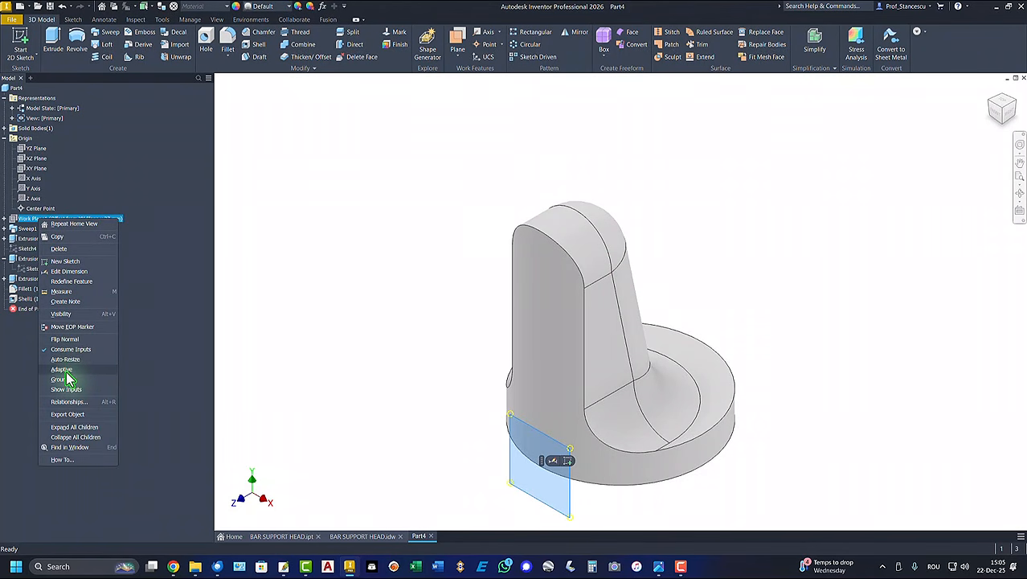
pyautogui.click(568, 467)
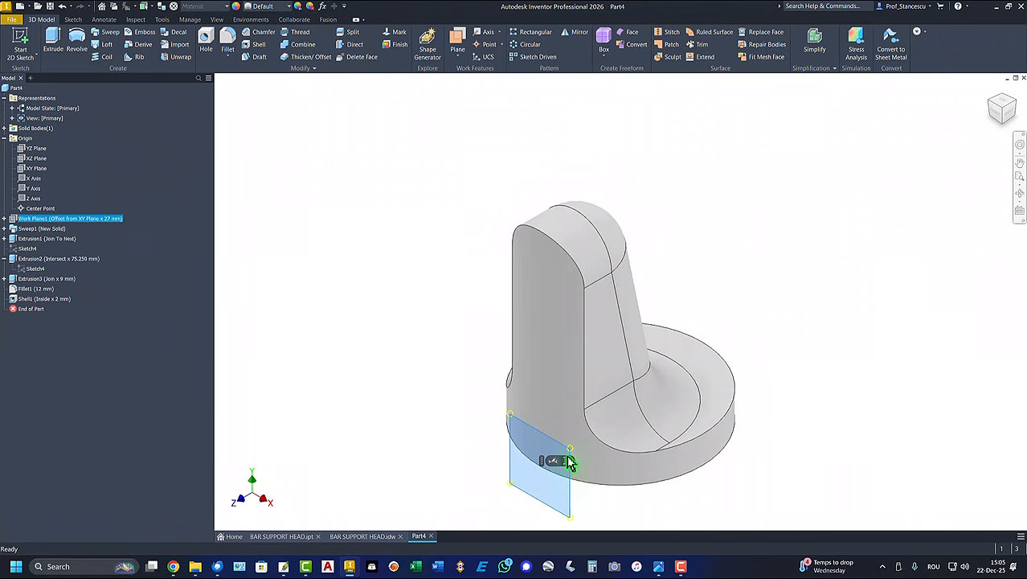
pyautogui.click(569, 461)
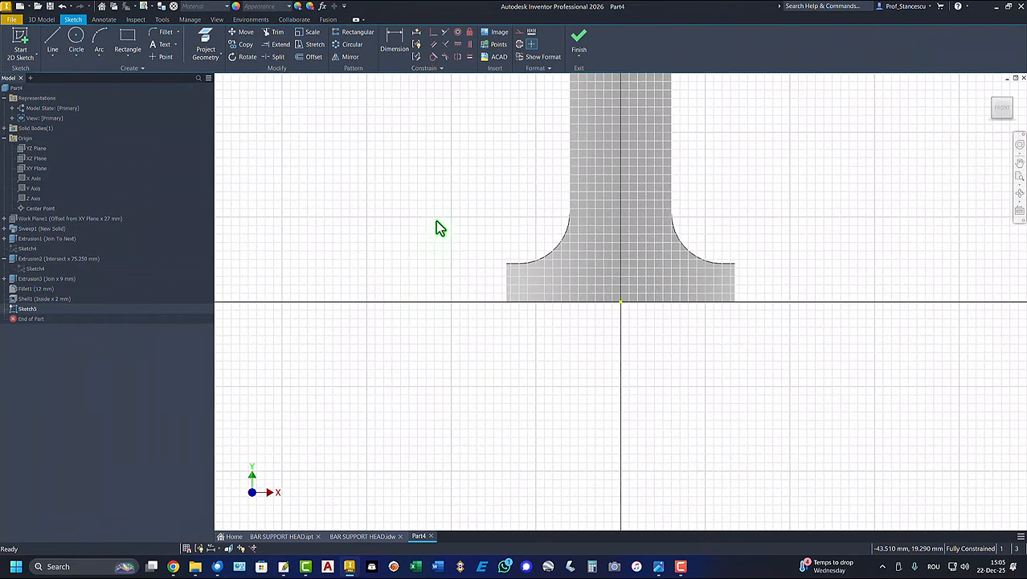
pyautogui.press('Home')
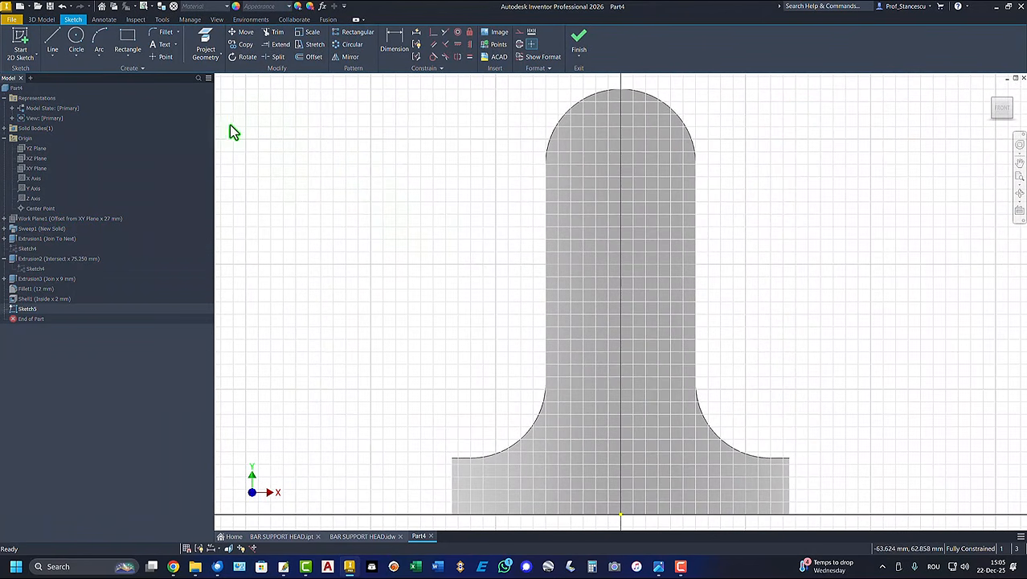
pyautogui.click(206, 42)
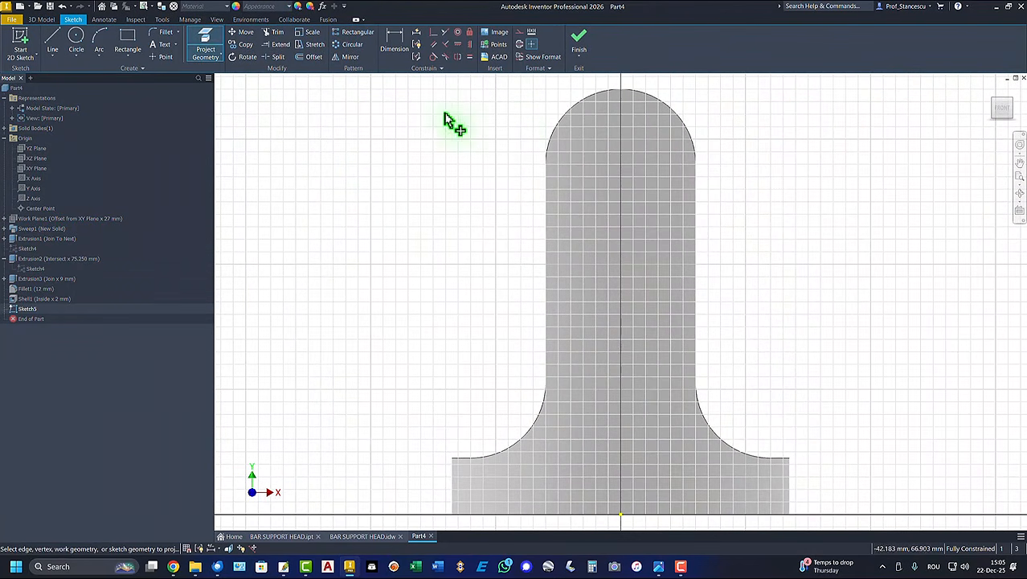
pyautogui.click(558, 118)
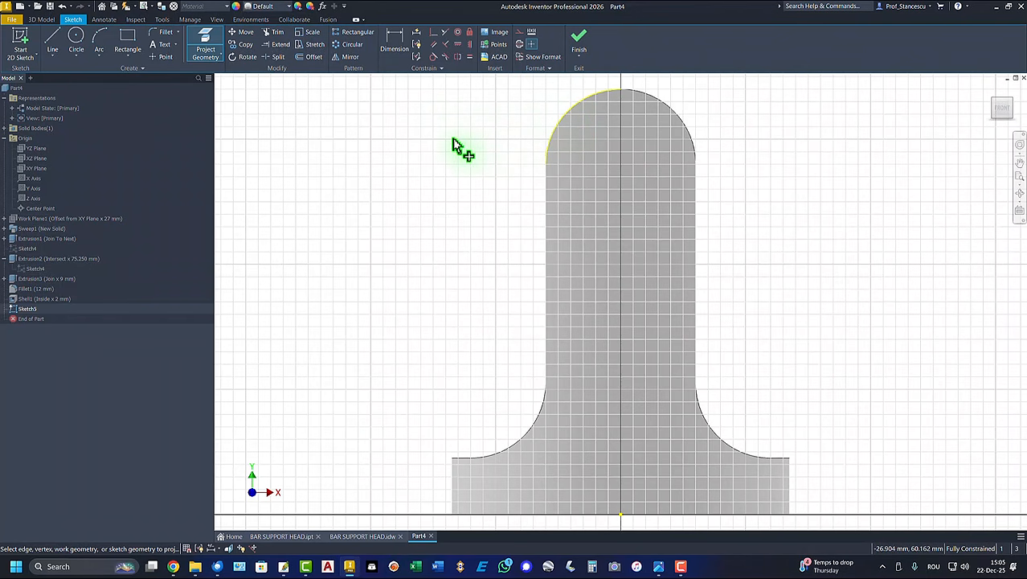
# - Sketch a 20 mm diameter circle, make it concentric with the projected top arc and finish the sketch
pyautogui.click(77, 41)
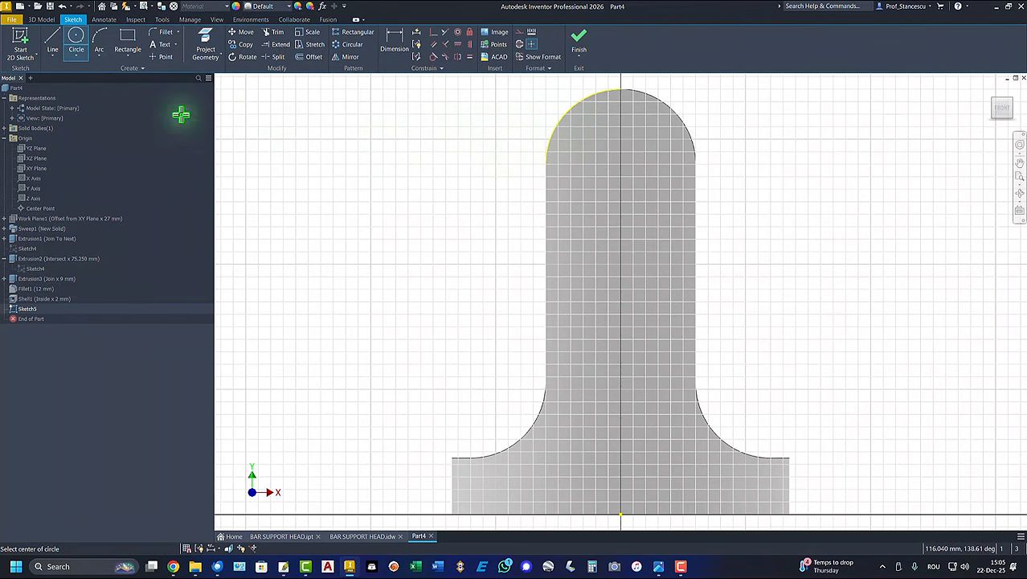
pyautogui.click(638, 181)
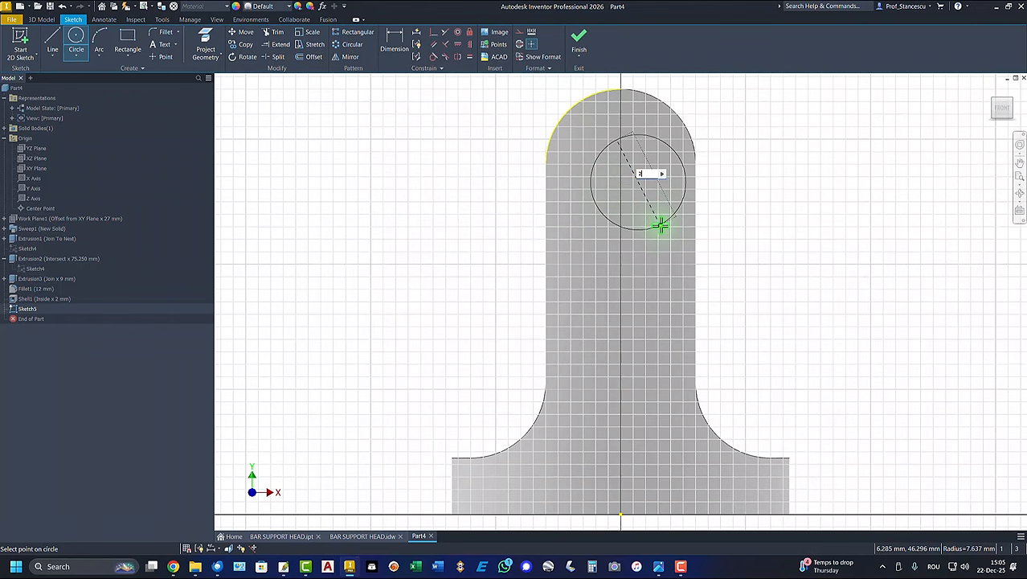
pyautogui.press('Return')
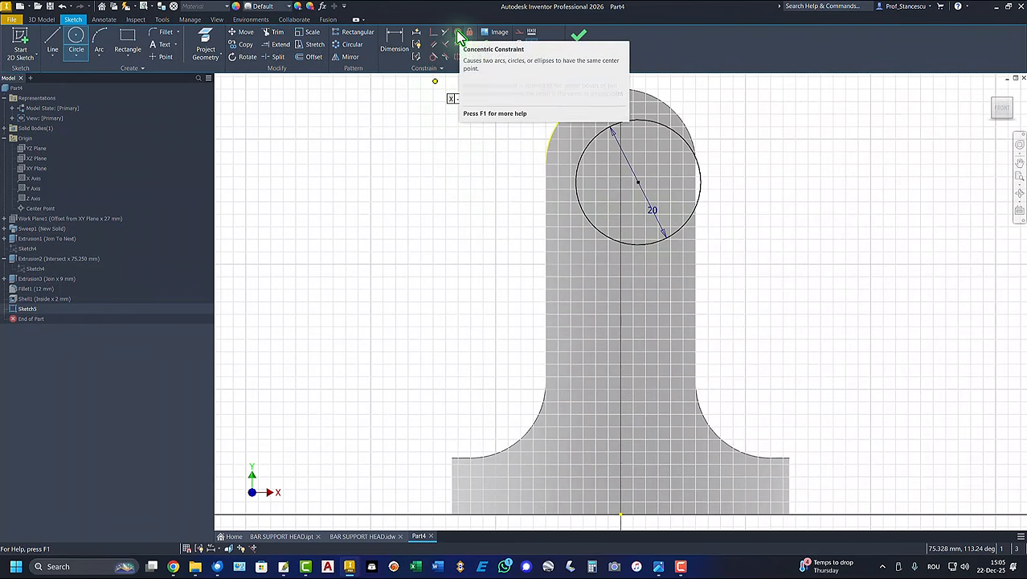
pyautogui.click(456, 37)
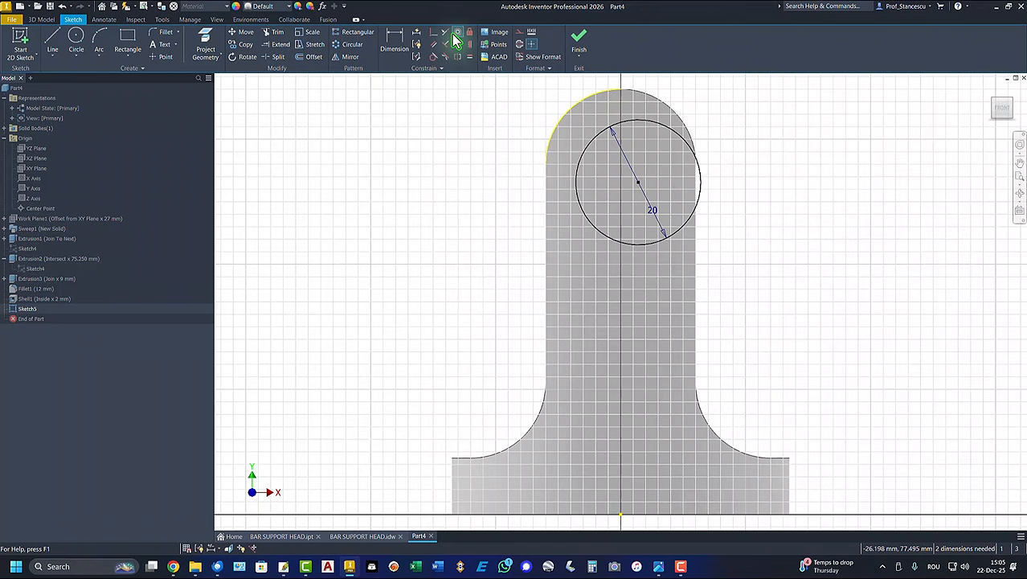
pyautogui.click(588, 153)
pyautogui.click(577, 115)
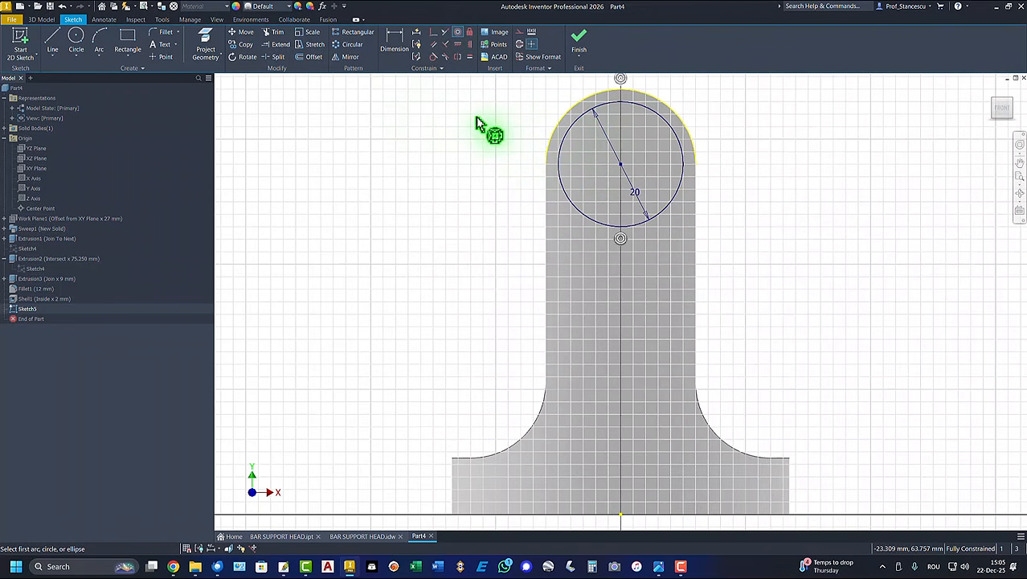
pyautogui.click(579, 45)
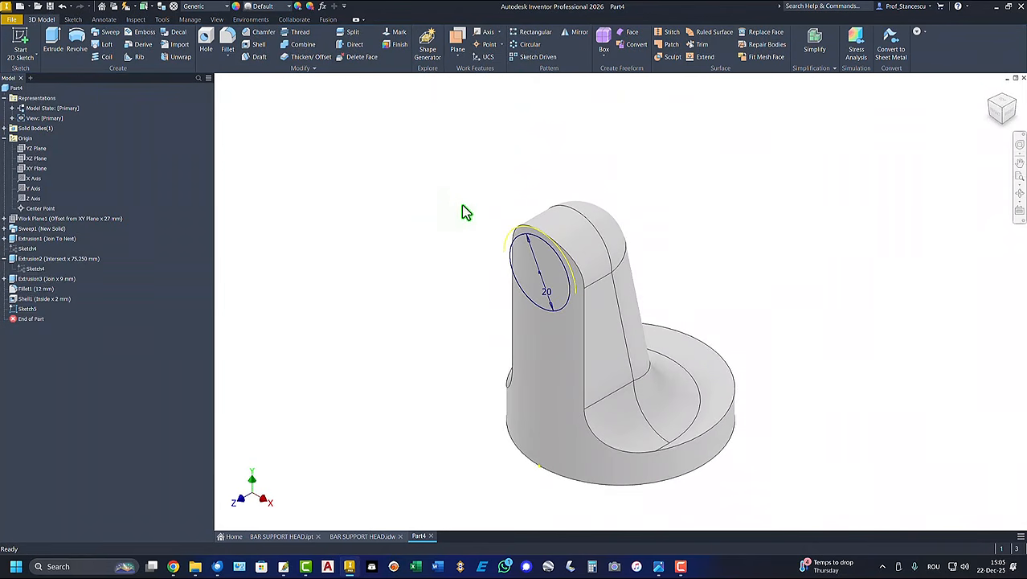
# - Extrude the 20 mm circle 6.250 mm into the column as a Cut to open the hole through the front wall
pyautogui.press('F6')
pyautogui.click(53, 40)
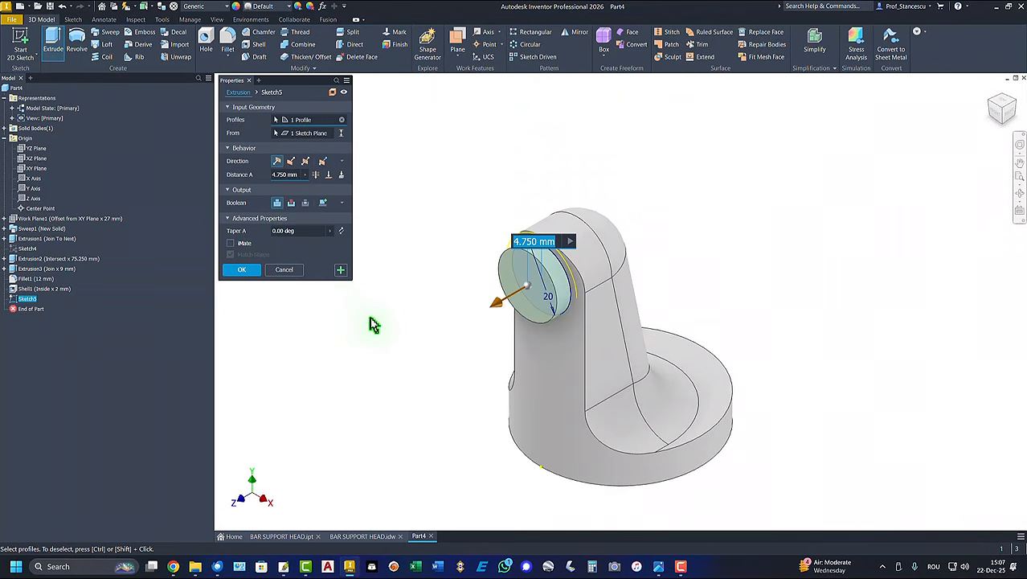
pyautogui.click(291, 203)
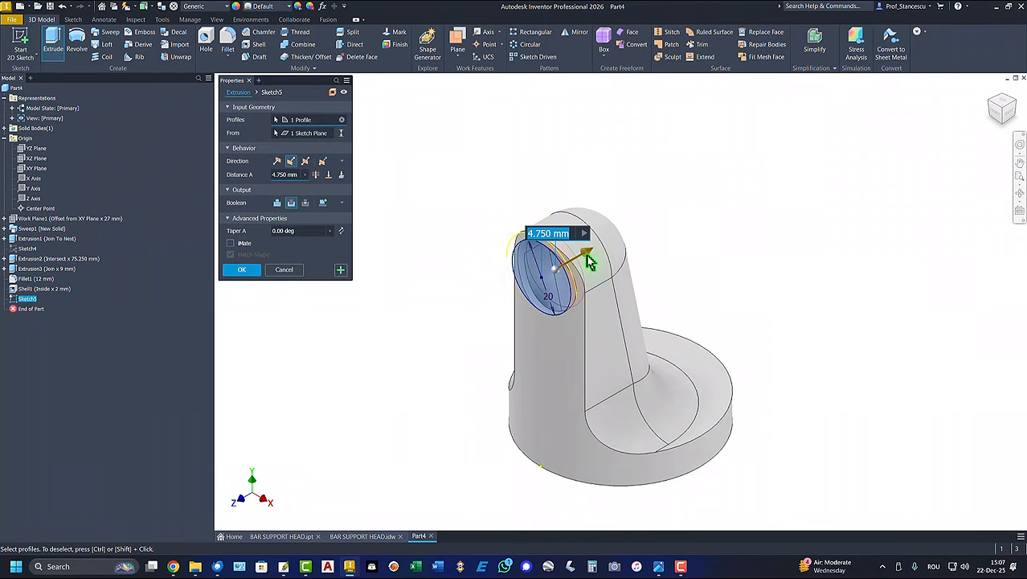
pyautogui.moveTo(593, 257)
pyautogui.mouseDown()
pyautogui.moveTo(607, 245)
pyautogui.moveTo(593, 256)
pyautogui.mouseUp()
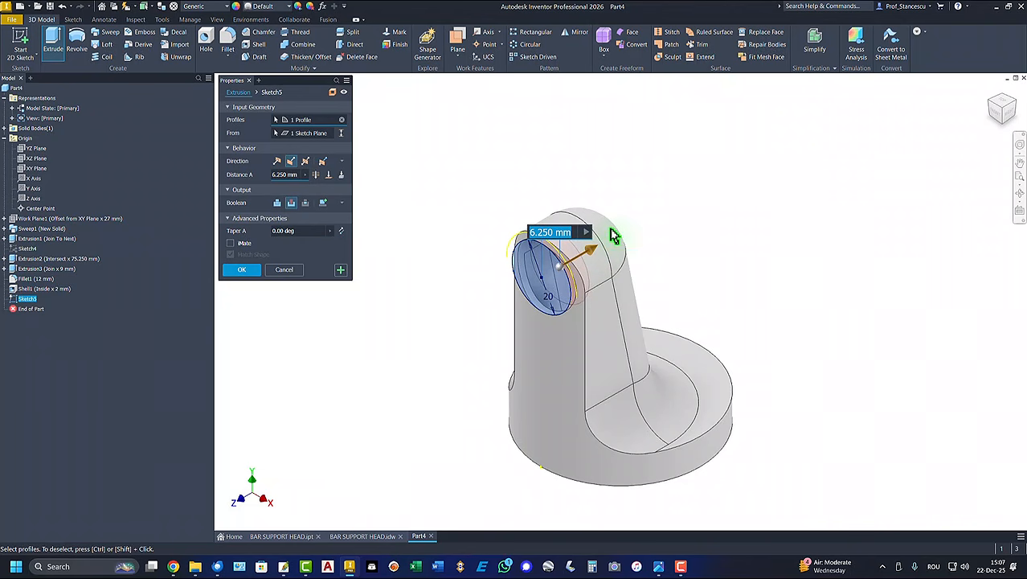
pyautogui.click(242, 270)
pyautogui.keyDown('shift'); pyautogui.moveTo(336, 361); pyautogui.dragTo(360, 359, button='middle'); pyautogui.keyUp('shift')
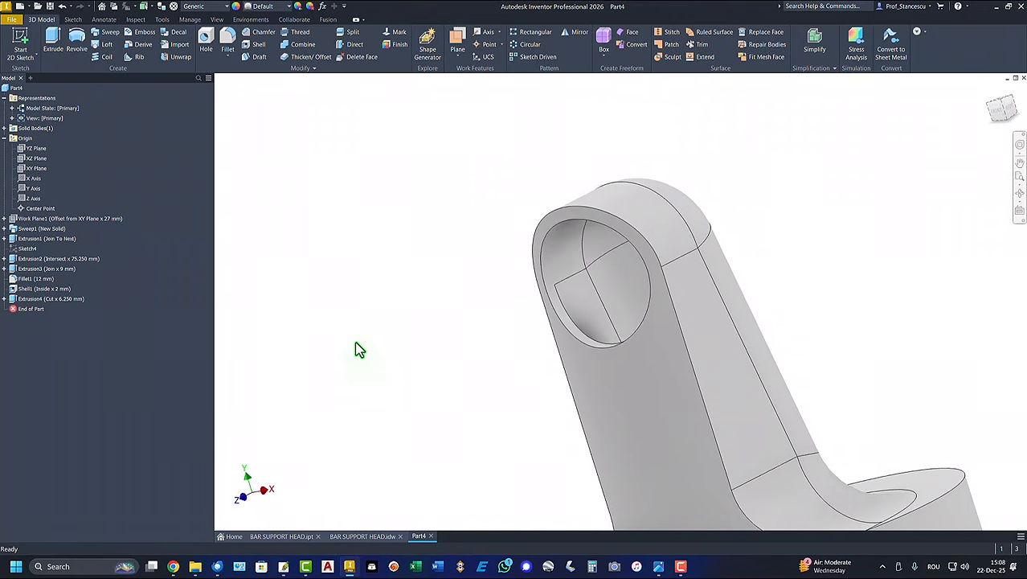
pyautogui.press('F6')
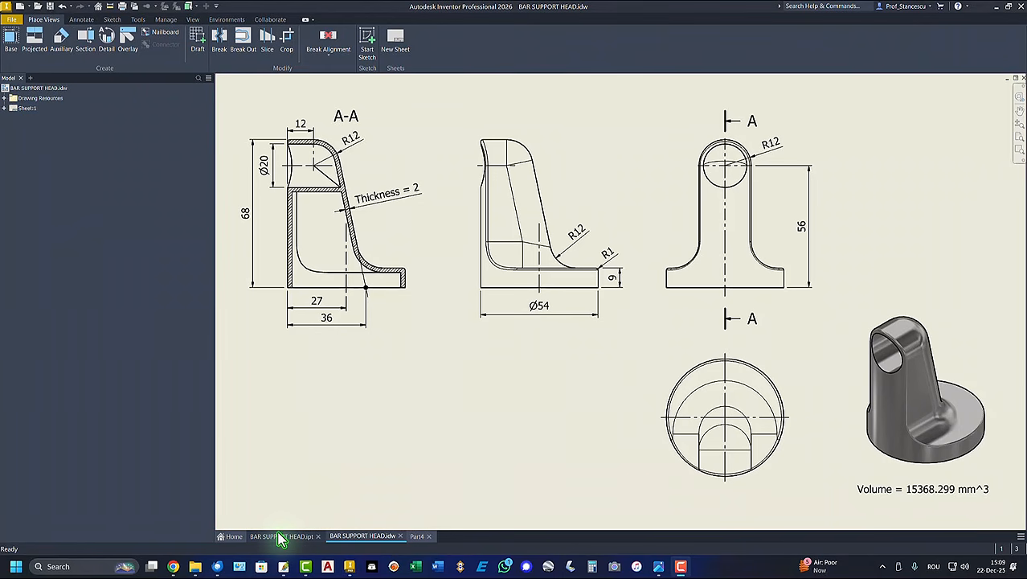
# - Inspect the underside and bar hole of the finished BAR SUPPORT HEAD.ipt model and switch to its drawing
pyautogui.click(281, 536)
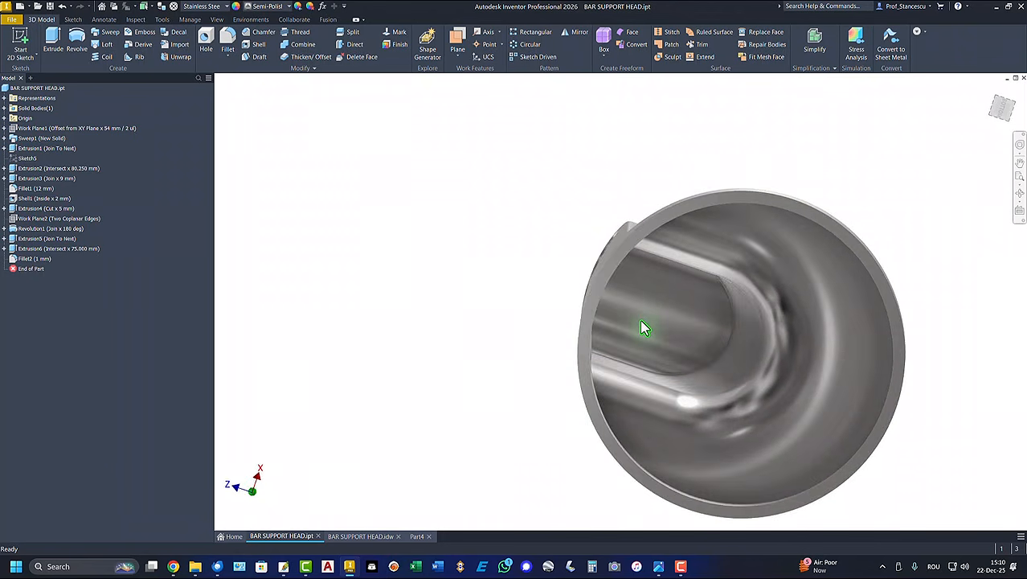
pyautogui.keyDown('shift'); pyautogui.moveTo(646, 319); pyautogui.dragTo(635, 410, button='middle'); pyautogui.keyUp('shift')
pyautogui.press('F6')
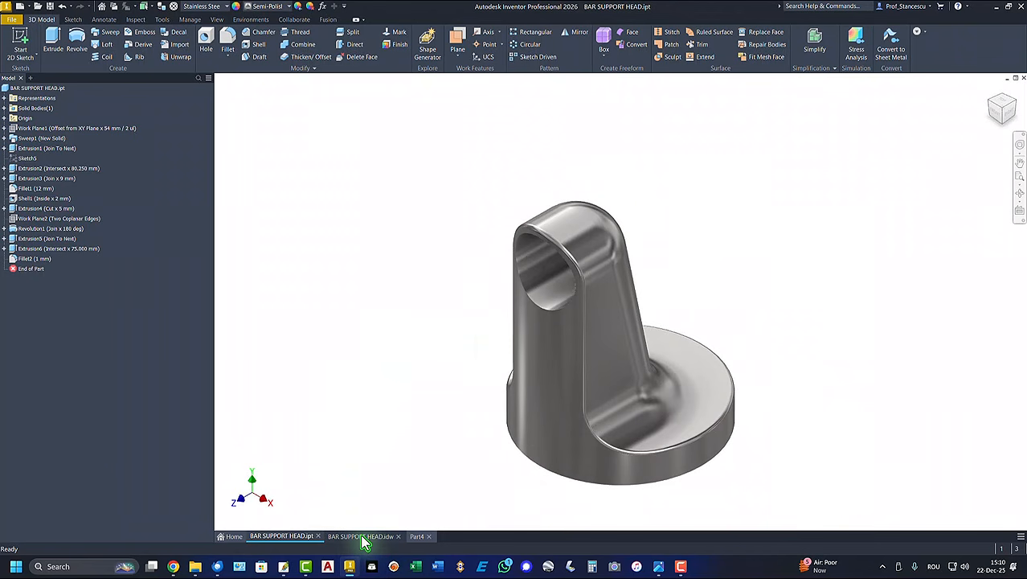
pyautogui.click(361, 536)
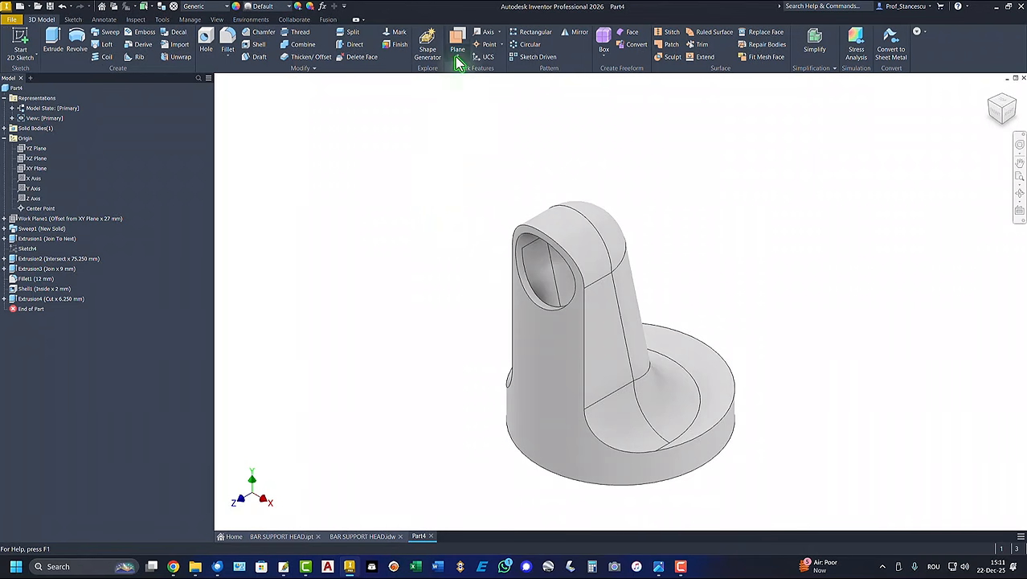
# - In Part4, create a work plane through two coplanar edges, one inside the hole and one outside where the rounded head meets its flat side
pyautogui.click(457, 48)
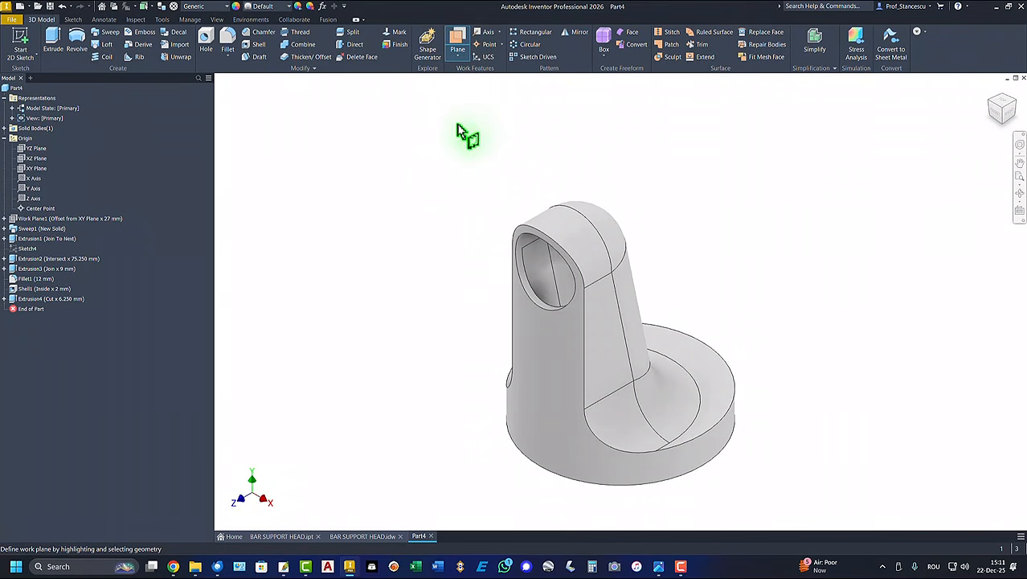
pyautogui.click(531, 251)
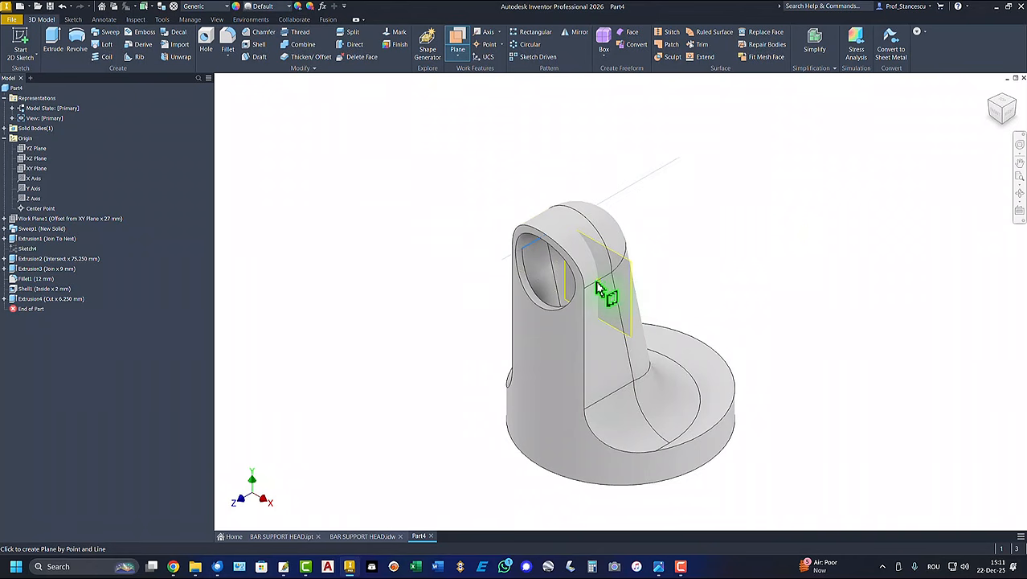
pyautogui.click(591, 291)
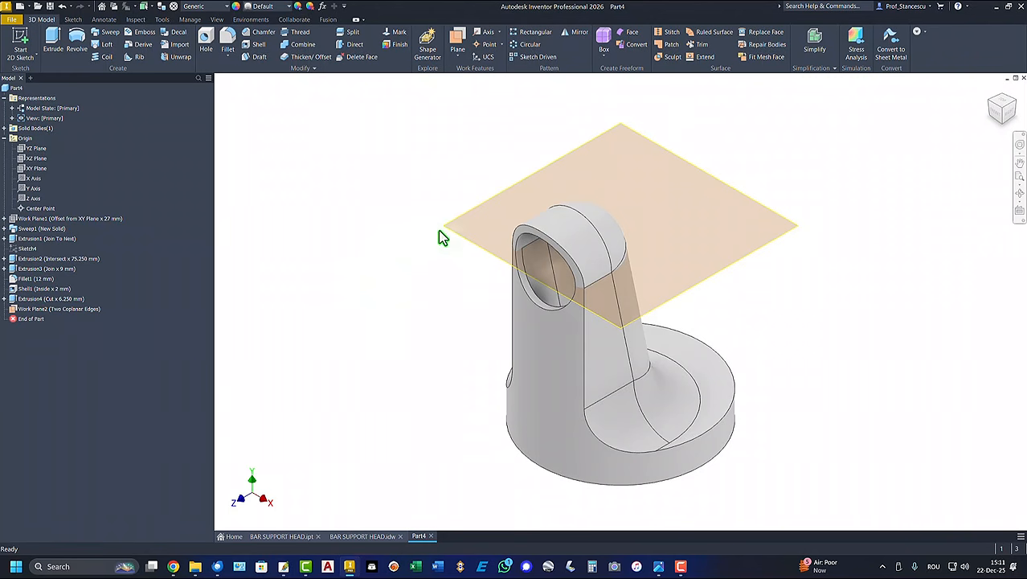
# - Start a sketch on the new work plane, slice the graphics and project the inner arc of the column cavity
pyautogui.click(467, 241)
pyautogui.click(468, 242)
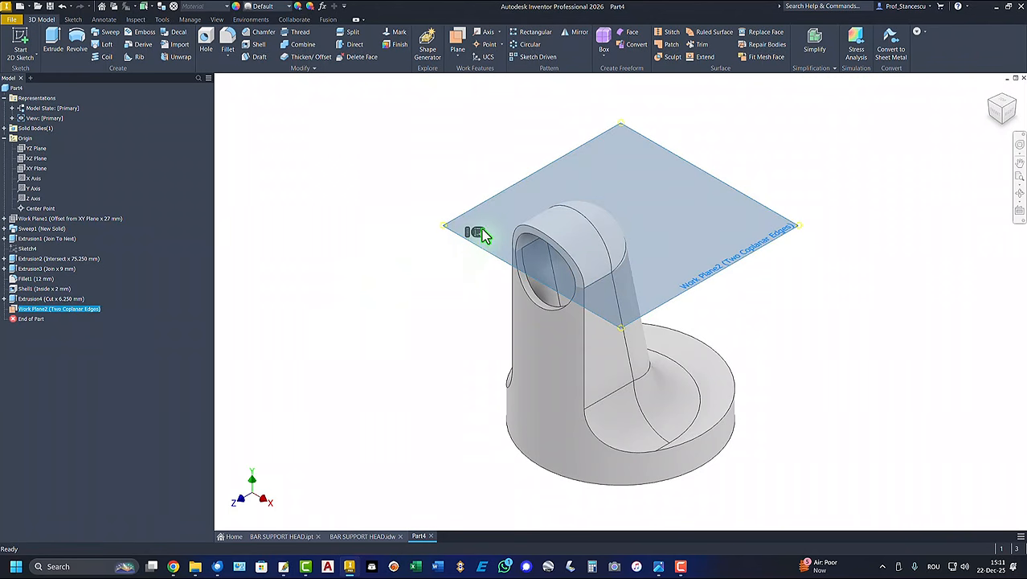
pyautogui.press('s')
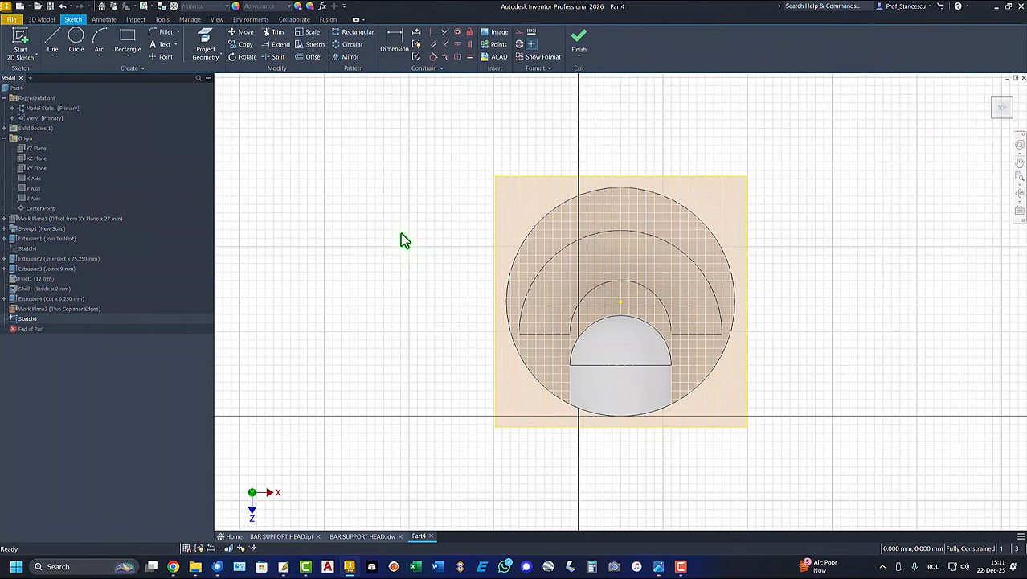
pyautogui.press('F7')
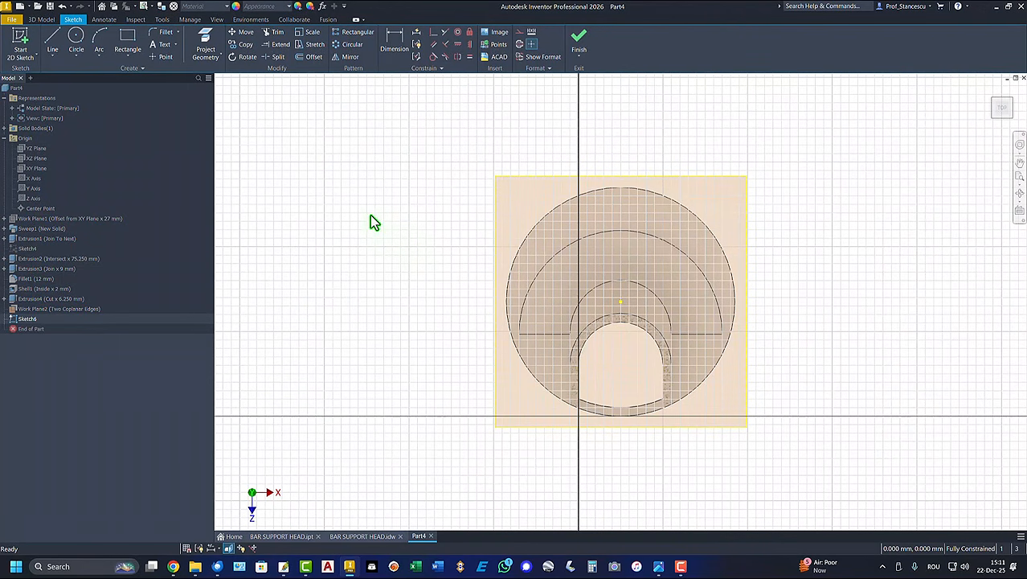
pyautogui.press('p')
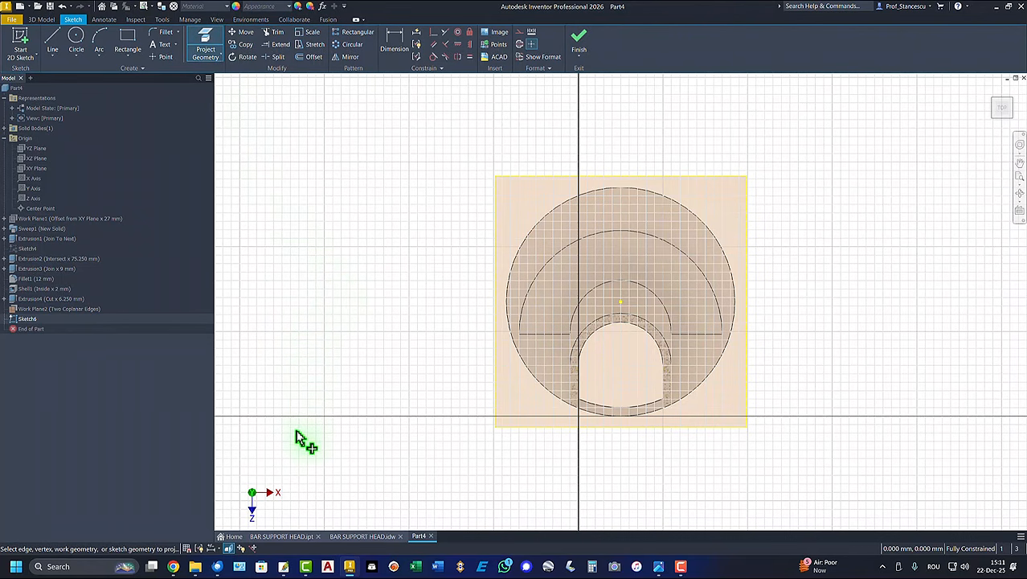
pyautogui.click(610, 332)
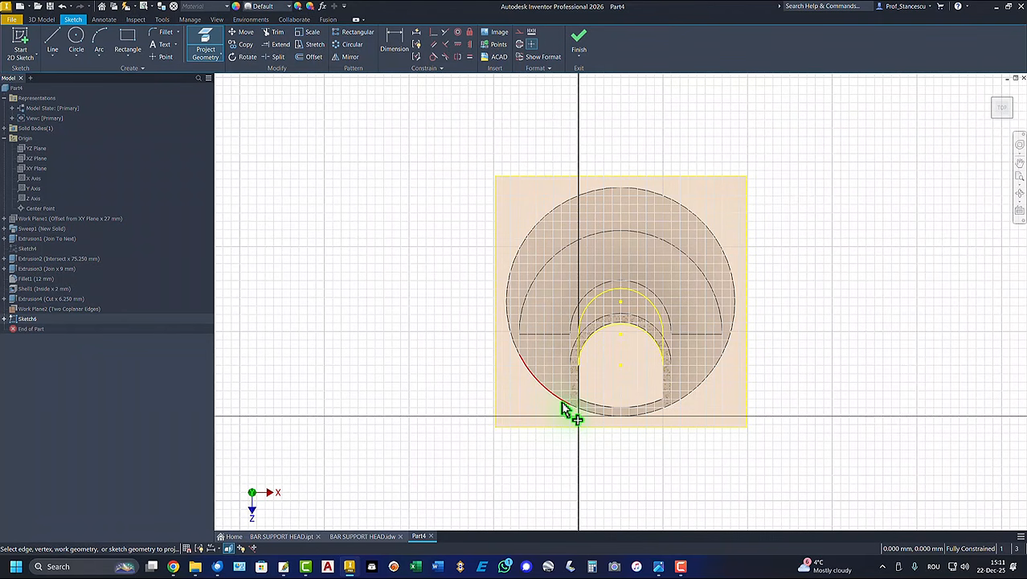
# - Project the outer circular edge of the base's underside and the column wall's side edges into the sketch
pyautogui.press('F6')
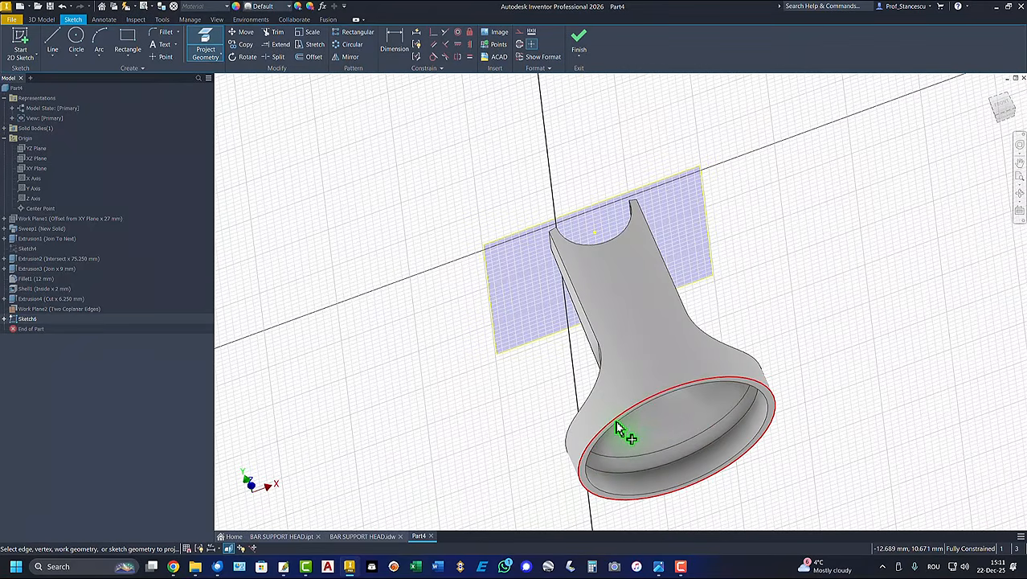
pyautogui.keyDown('shift'); pyautogui.moveTo(495, 452); pyautogui.dragTo(455, 448, button='middle'); pyautogui.keyUp('shift')
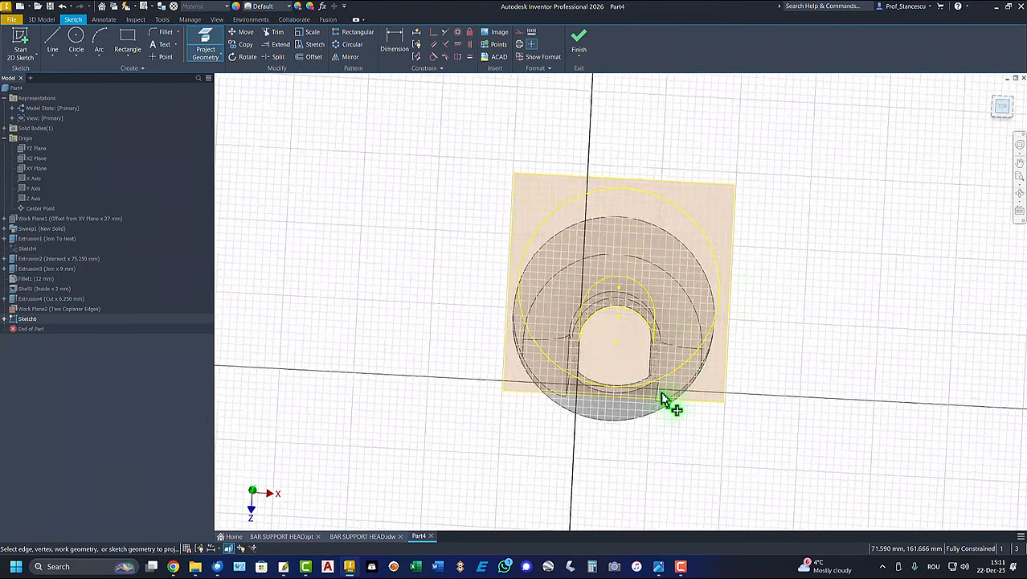
pyautogui.scroll(5, 601, 420)
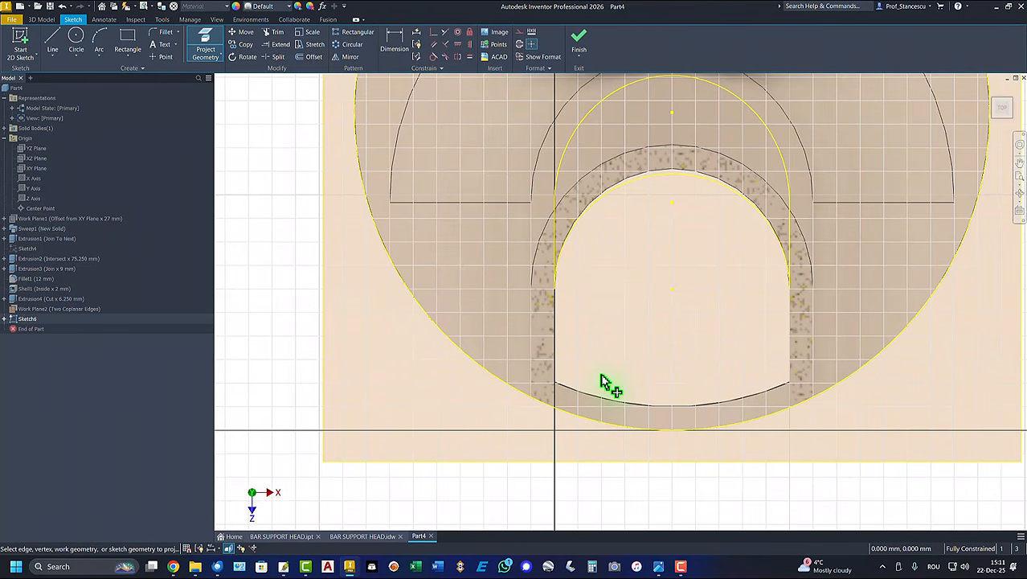
pyautogui.click(532, 325)
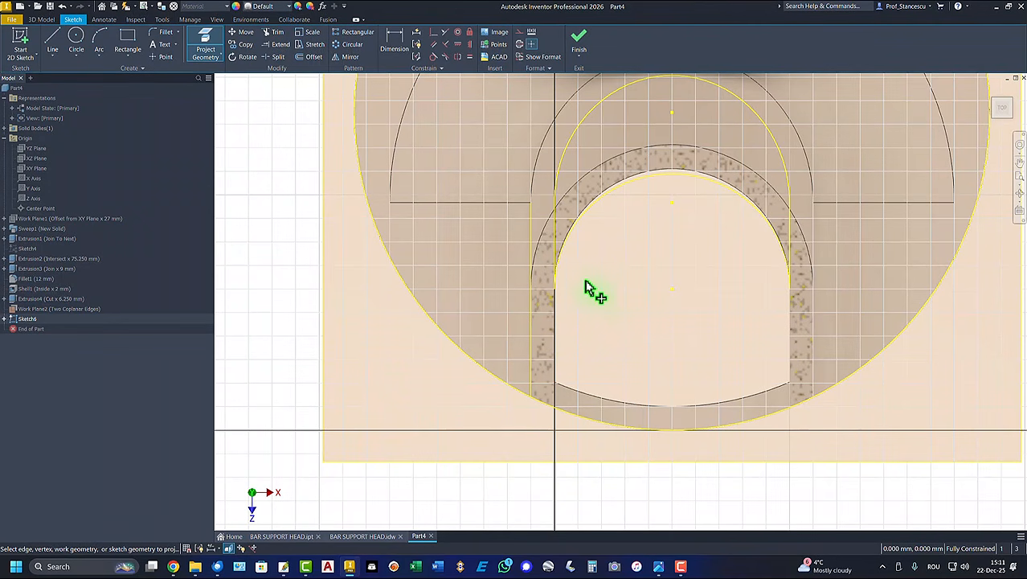
pyautogui.click(561, 260)
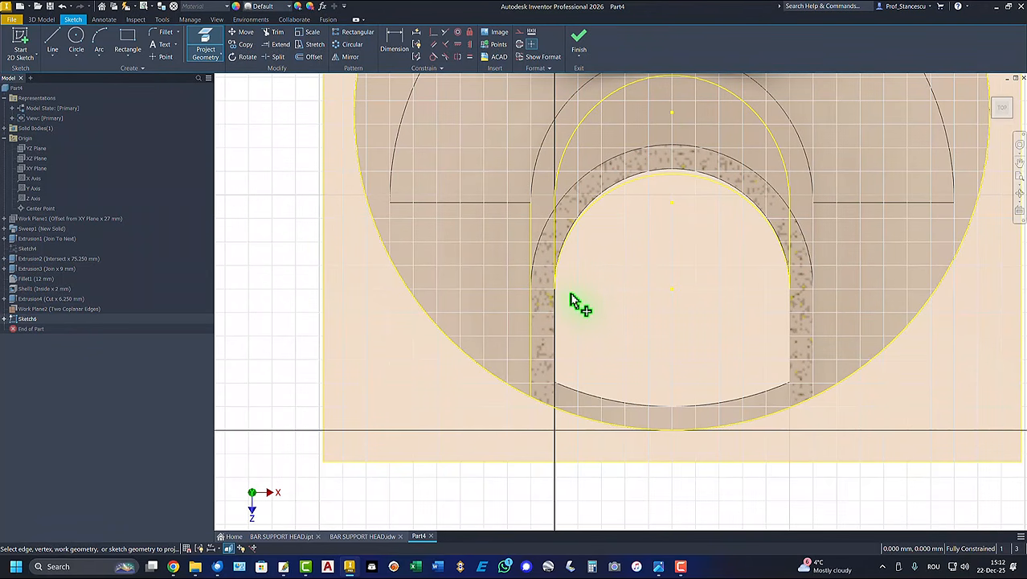
pyautogui.click(53, 42)
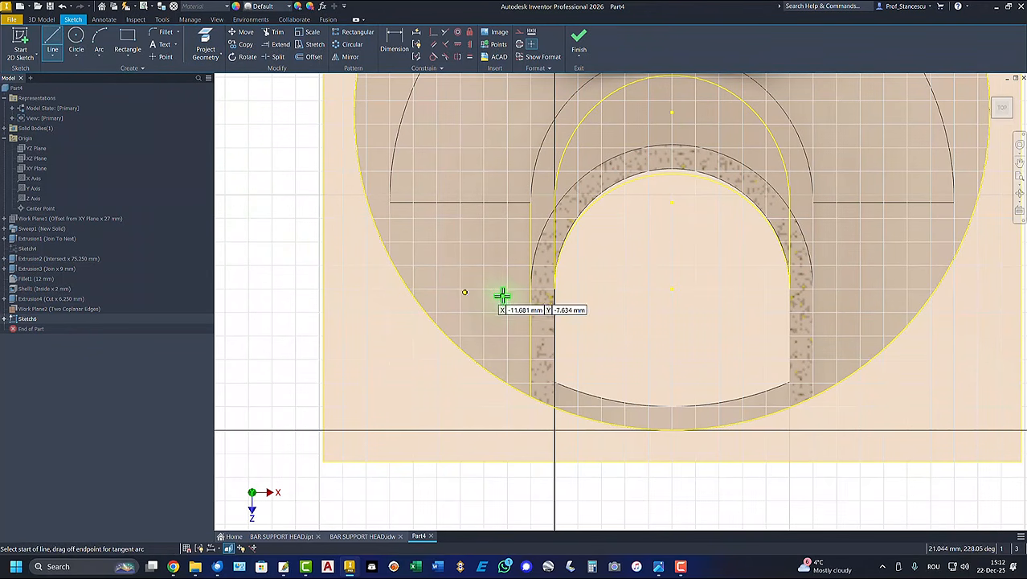
pyautogui.click(555, 289)
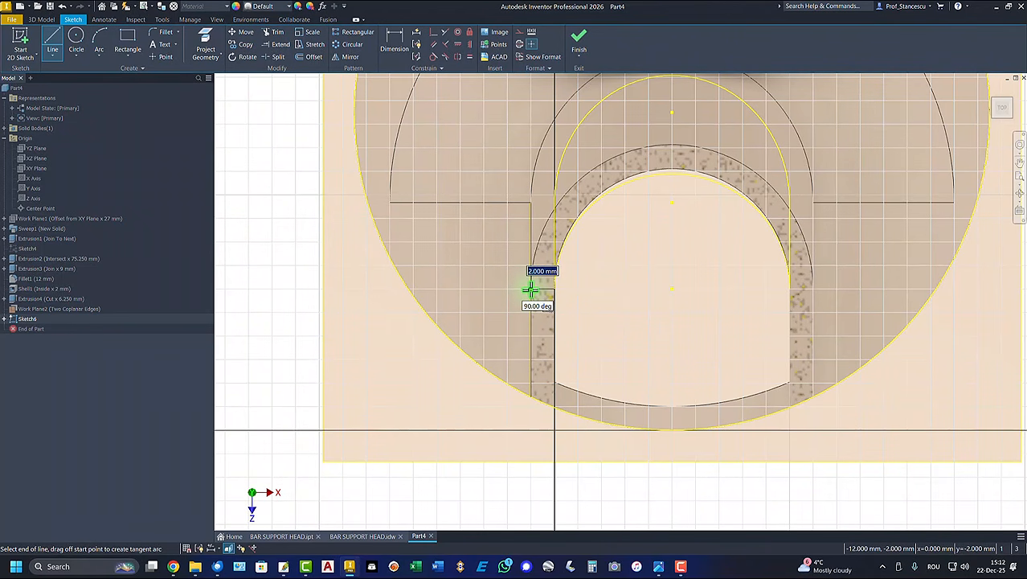
pyautogui.doubleClick(530, 290)
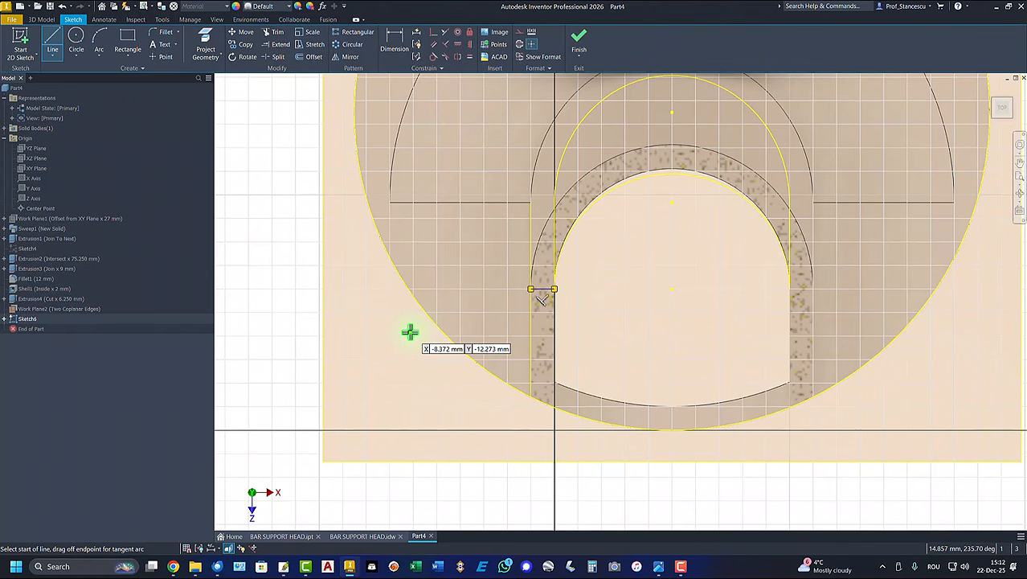
pyautogui.hotkey('ctrl', 'z')
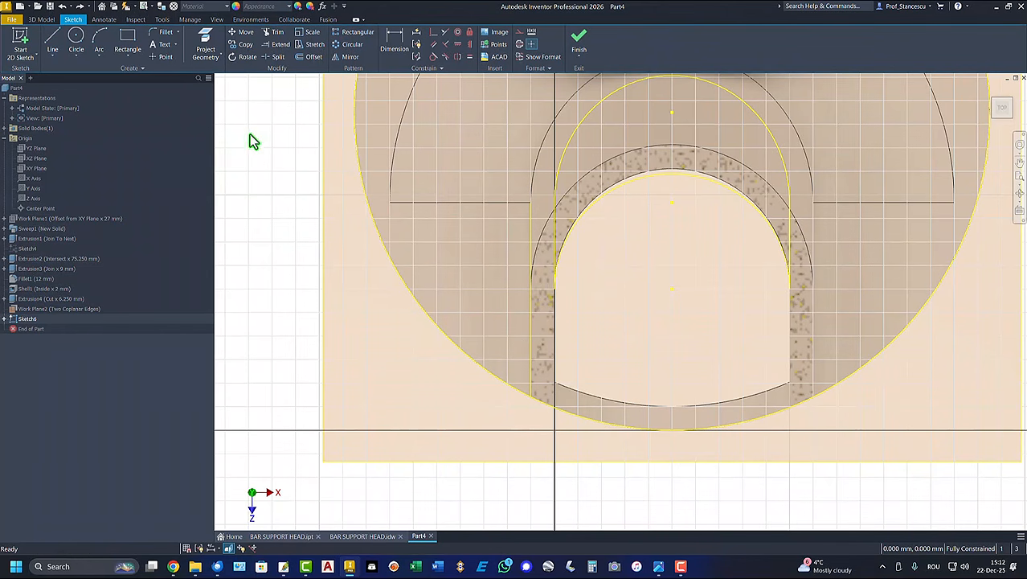
# - Sketch a narrow rectangle over the sliced side wall from the inner arc's end and make its short front edge tangent to the projected base circle
pyautogui.click(129, 39)
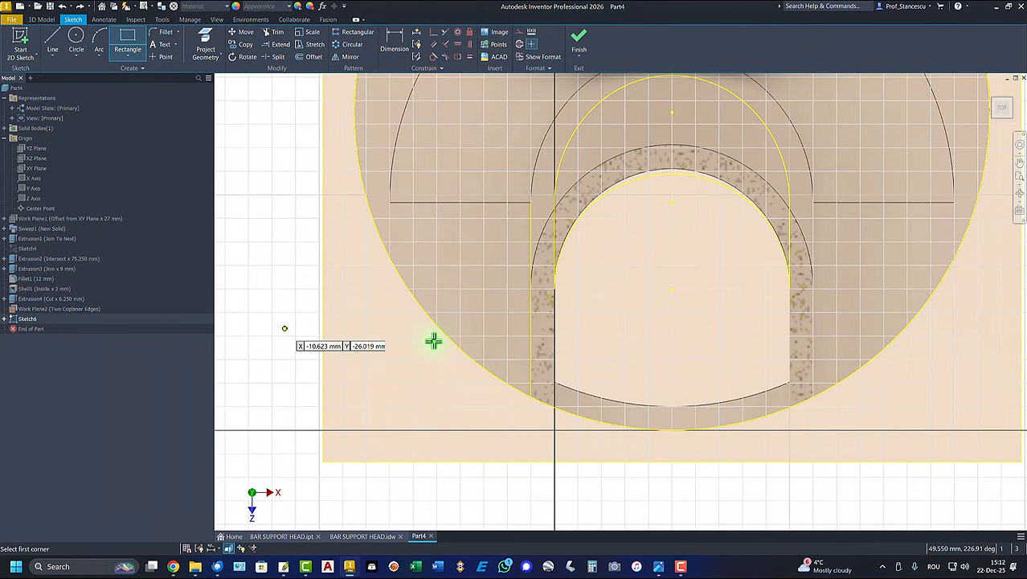
pyautogui.click(554, 289)
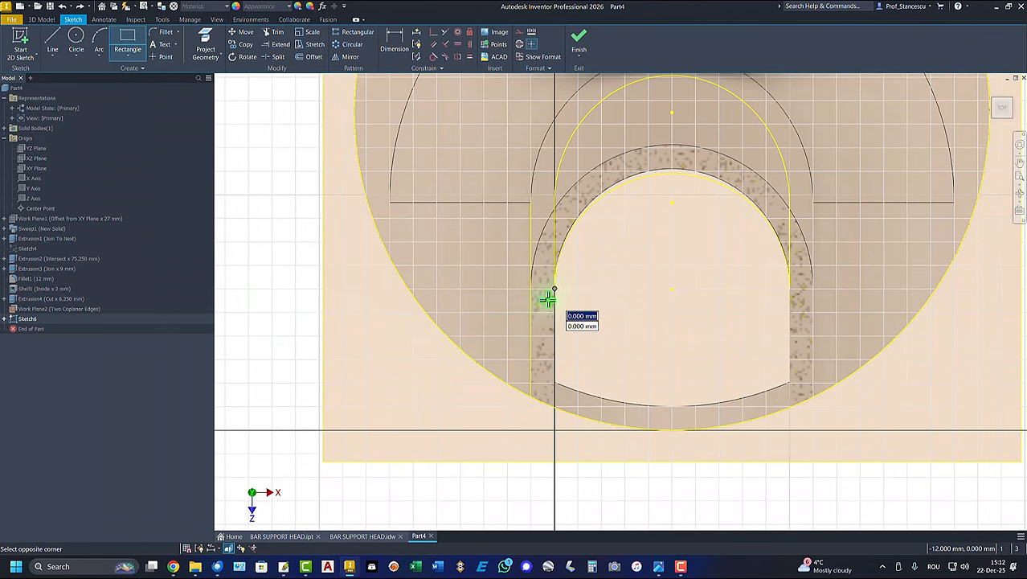
pyautogui.click(530, 445)
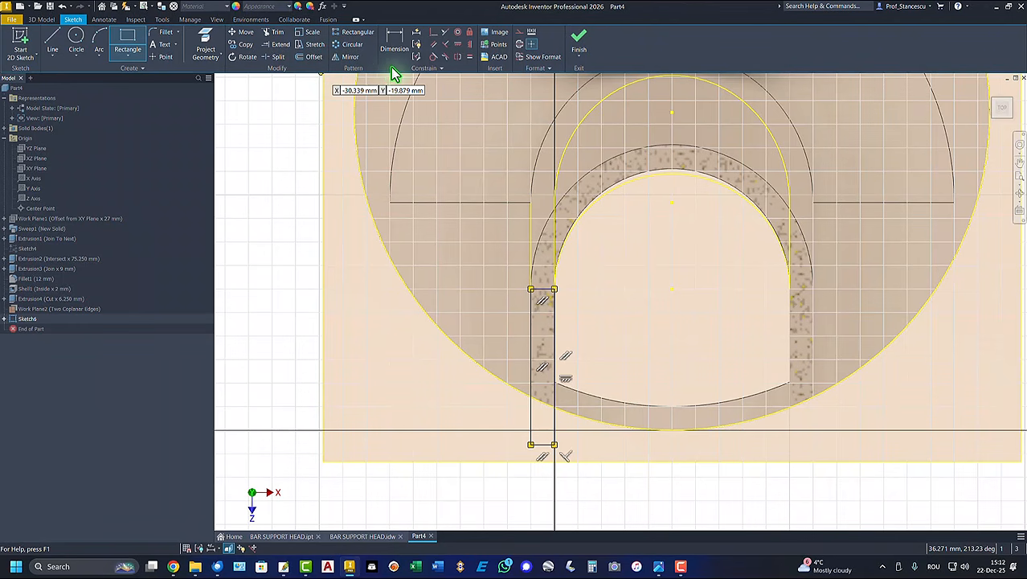
pyautogui.click(434, 57)
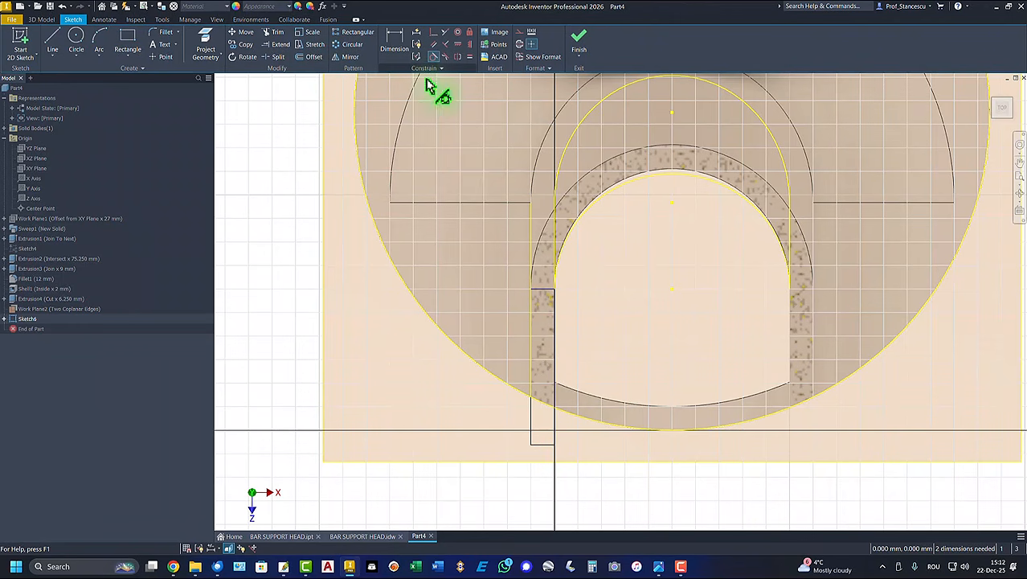
pyautogui.click(542, 445)
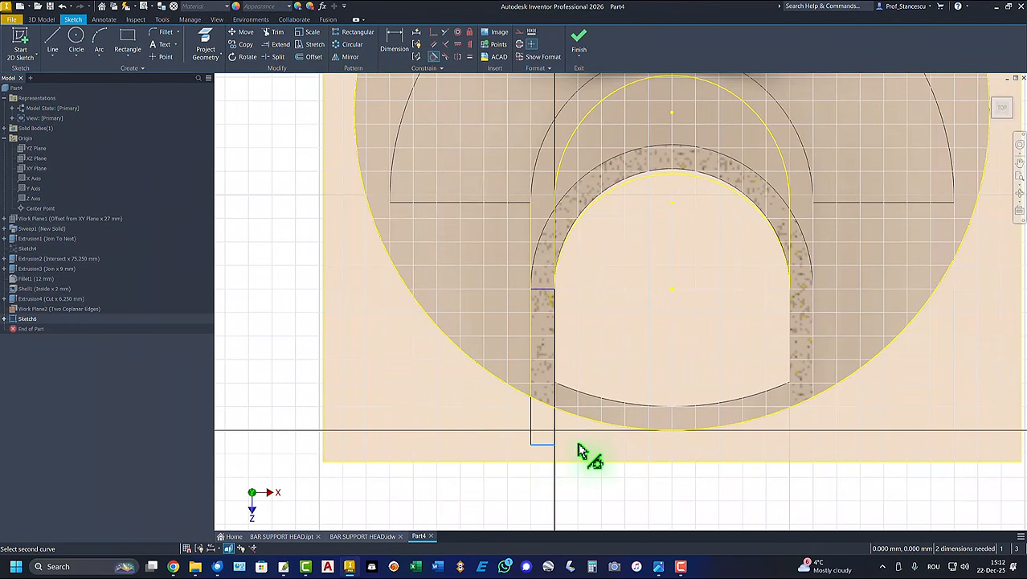
pyautogui.click(641, 428)
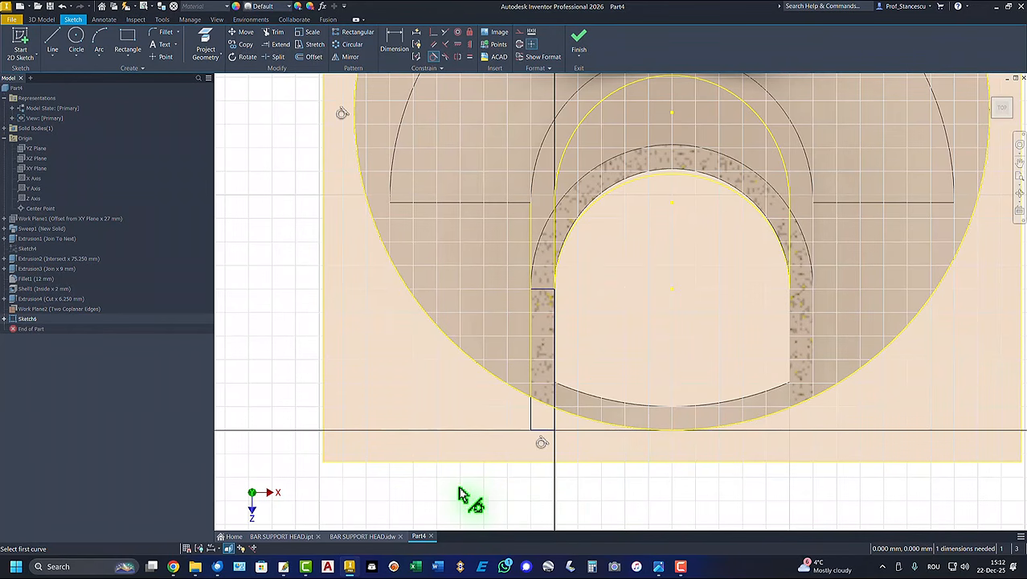
pyautogui.rightClick(277, 277)
pyautogui.click(317, 273)
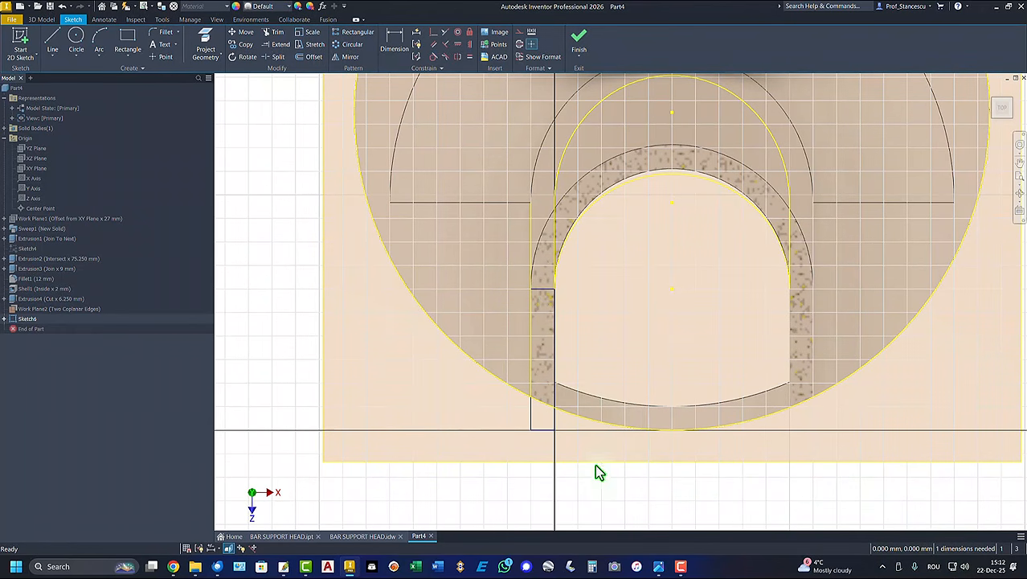
# - Make the rectangle's long outer edge collinear with the projected outer wall edge and finish the sketch
pyautogui.moveTo(537, 423); pyautogui.dragTo(518, 430)
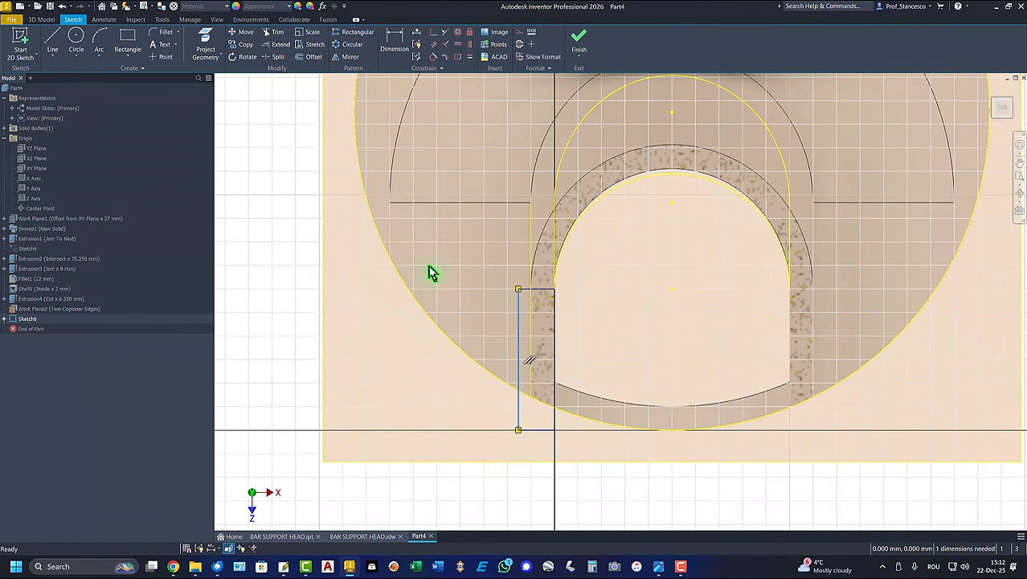
pyautogui.click(445, 34)
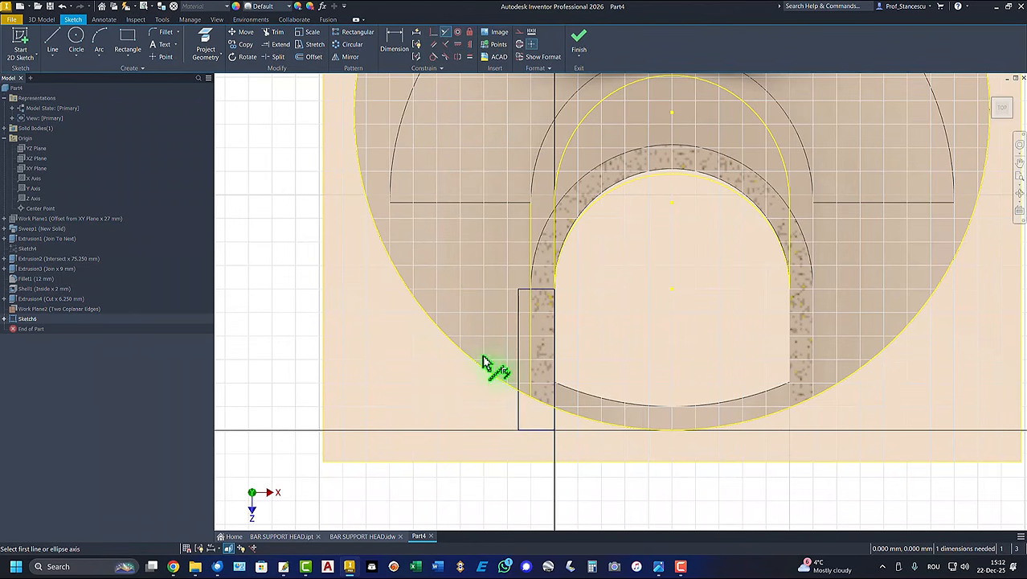
pyautogui.click(521, 386)
pyautogui.click(538, 390)
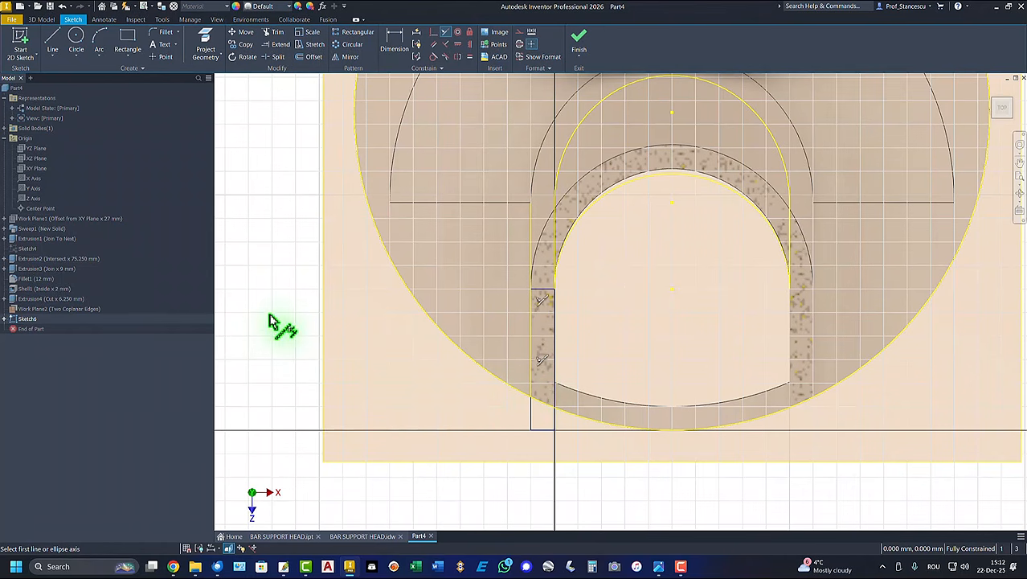
pyautogui.click(578, 37)
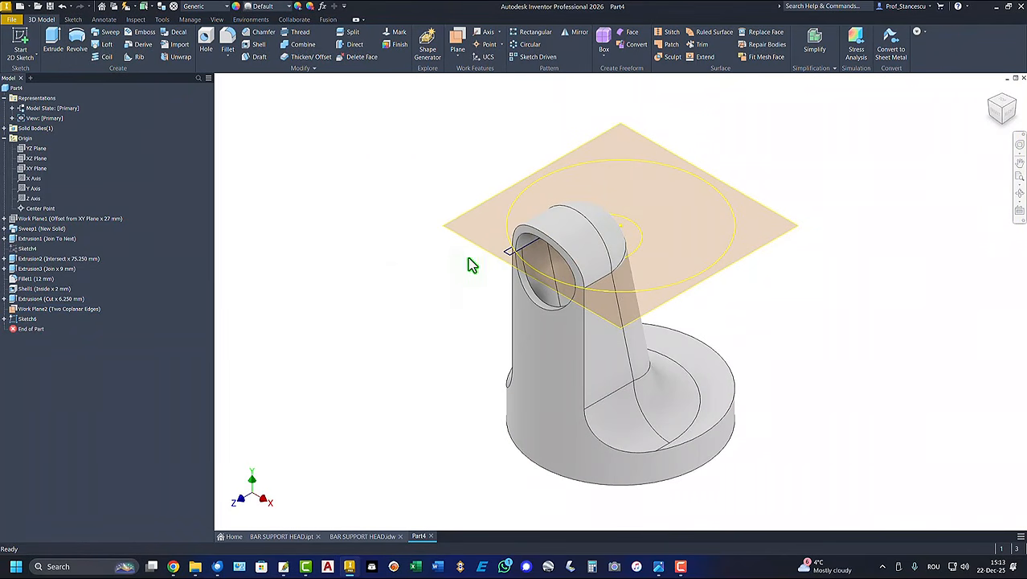
# - Reopen the rectangle sketch, project the Z Axis into it, convert that line to a centerline and finish the sketch
pyautogui.doubleClick(12, 321)
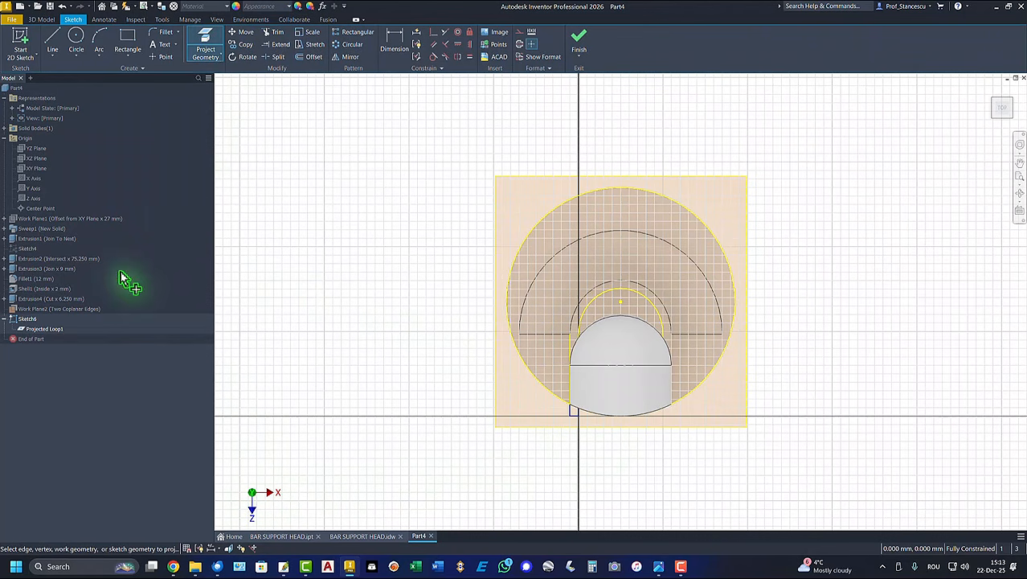
pyautogui.click(32, 198)
pyautogui.rightClick(364, 206)
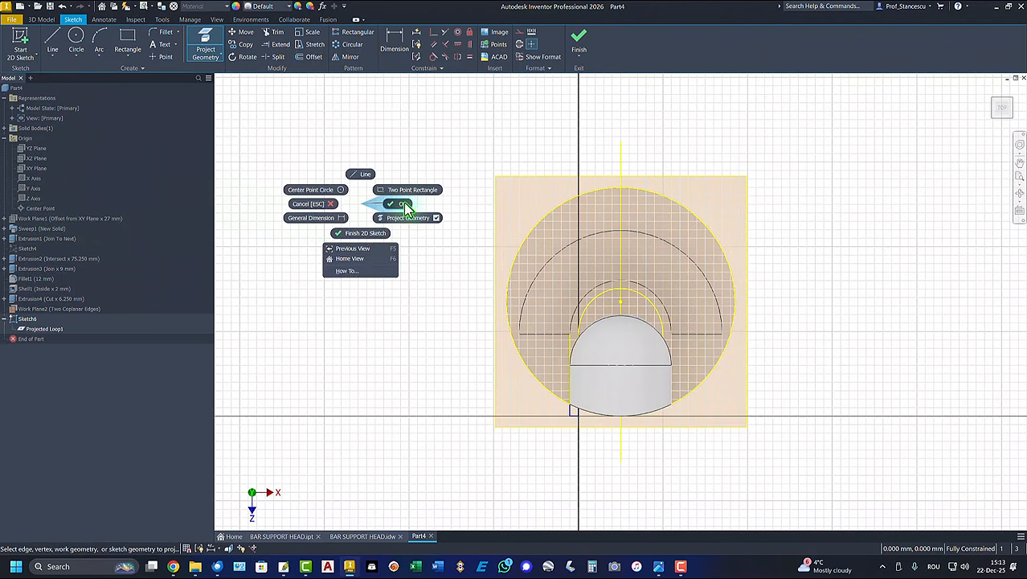
pyautogui.click(396, 202)
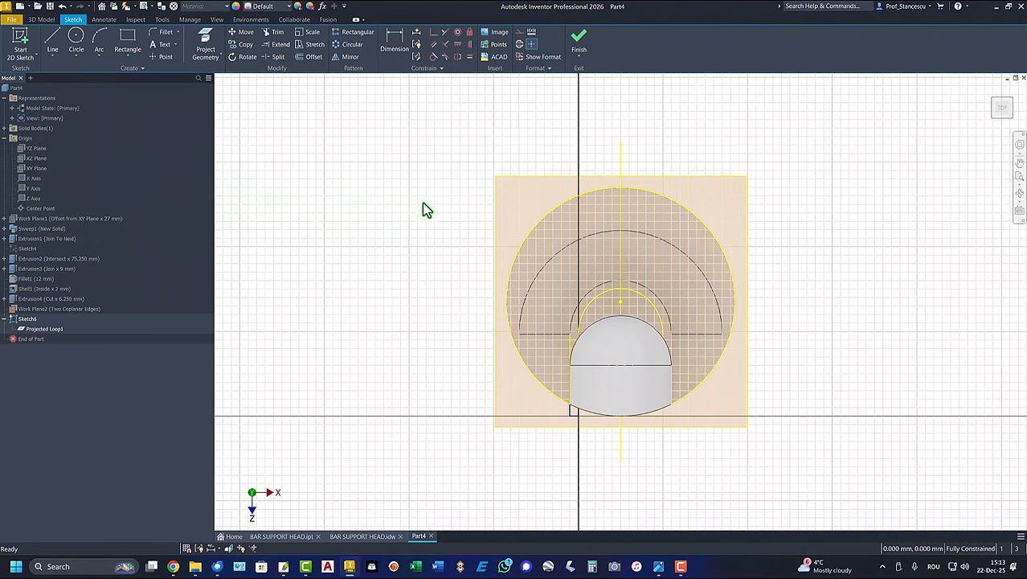
pyautogui.click(621, 222)
pyautogui.click(519, 46)
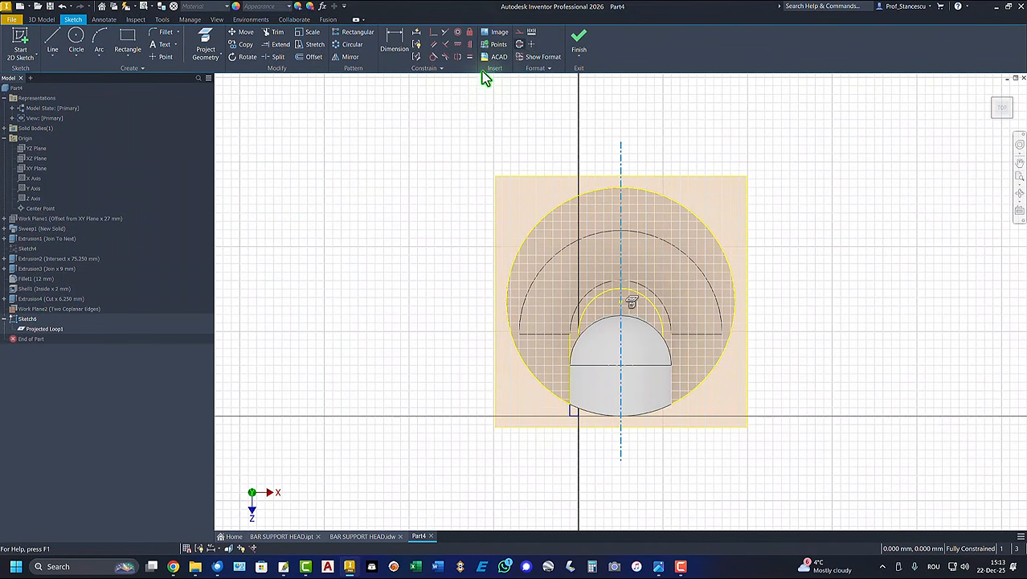
pyautogui.click(576, 44)
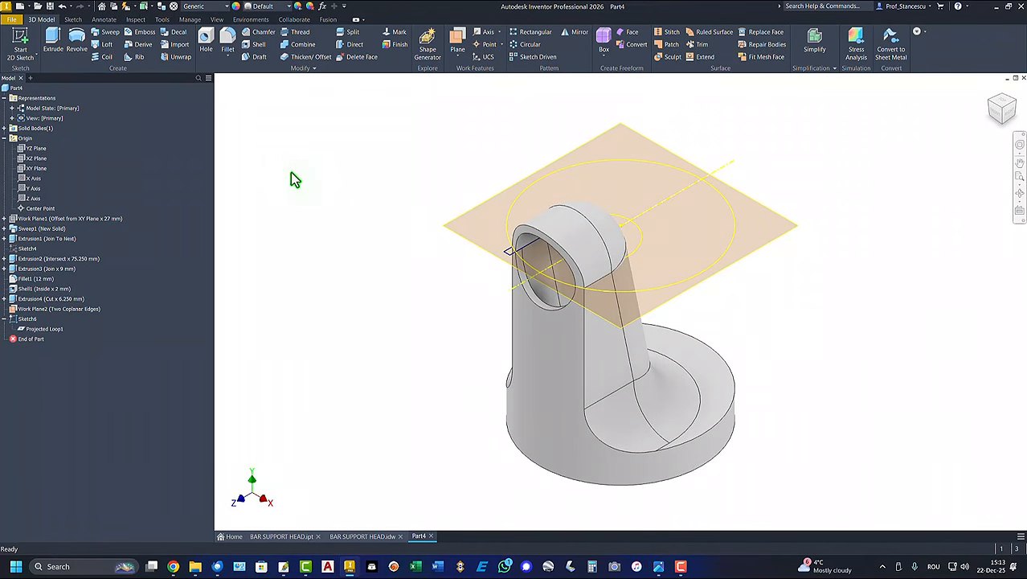
# - Revolve both regions of the narrow rectangle 180 degrees about the centerline, joined to the body, to form the lower half of the bar socket
pyautogui.click(77, 45)
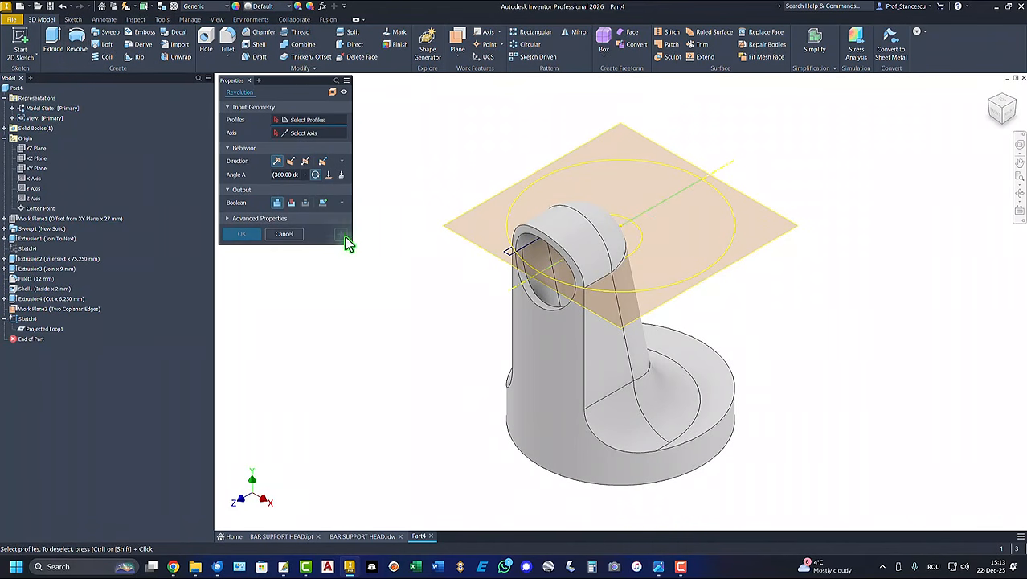
pyautogui.scroll(-3, 485, 268)
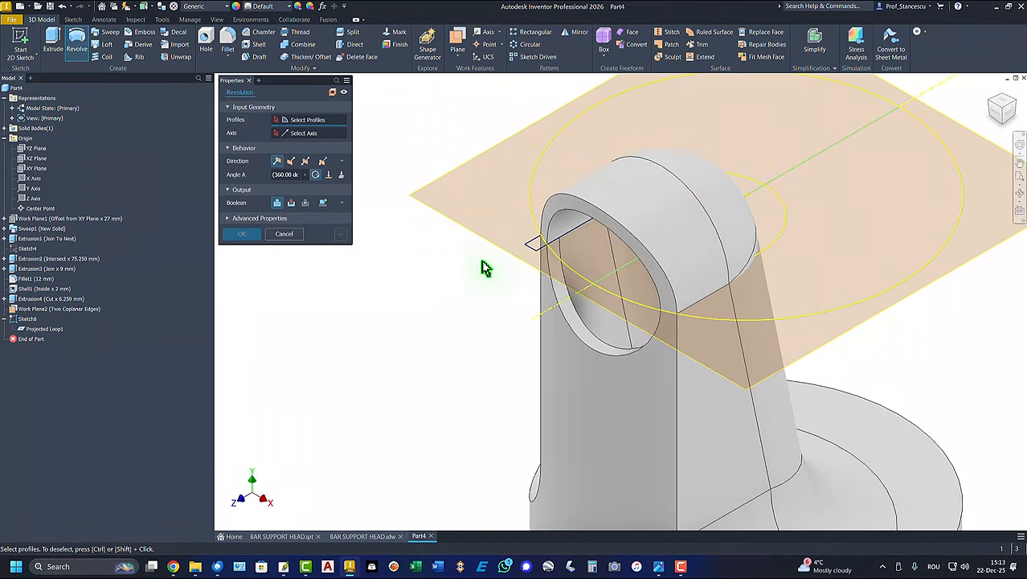
pyautogui.click(538, 249)
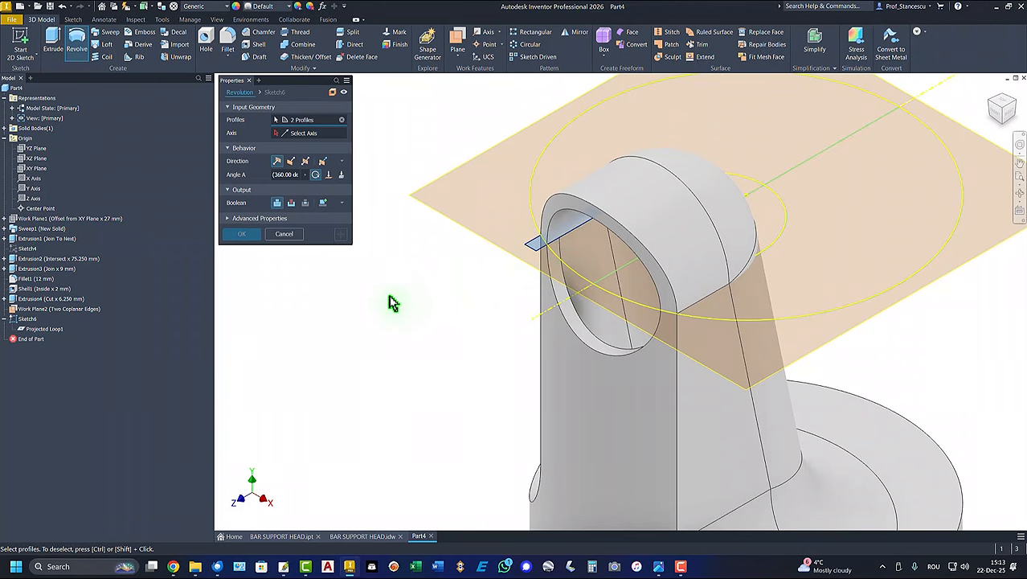
pyautogui.click(308, 134)
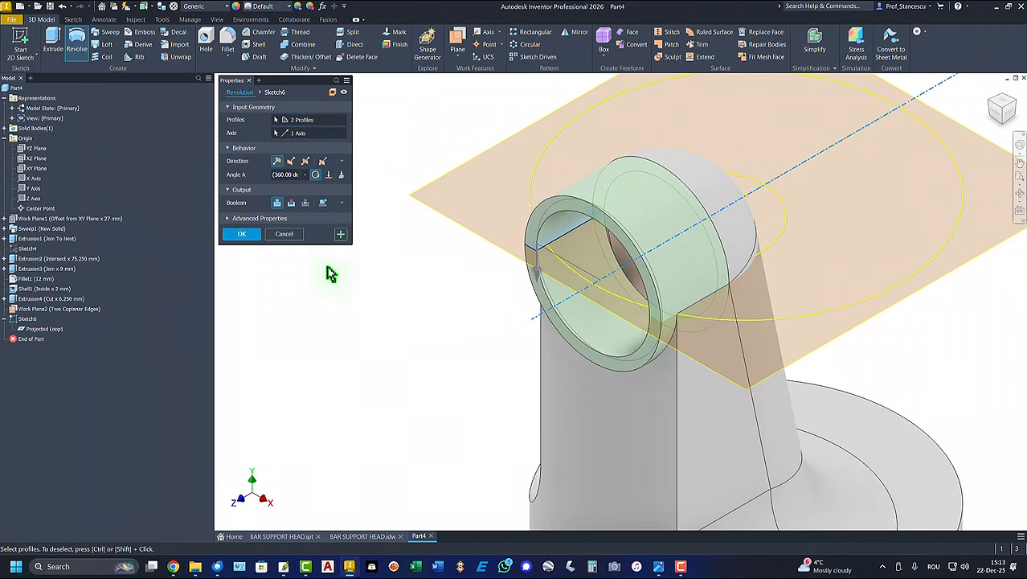
pyautogui.click(281, 173)
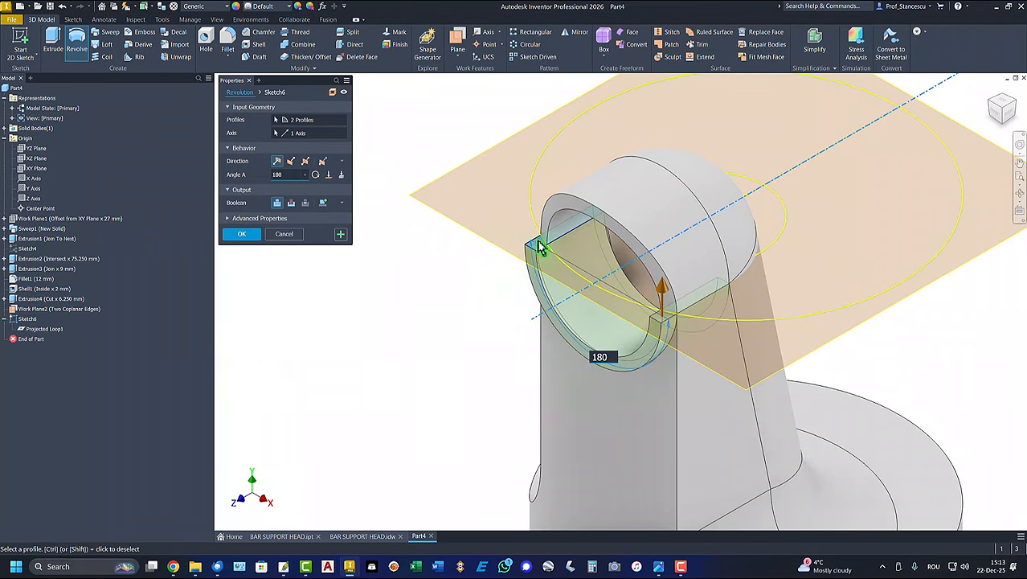
pyautogui.click(243, 234)
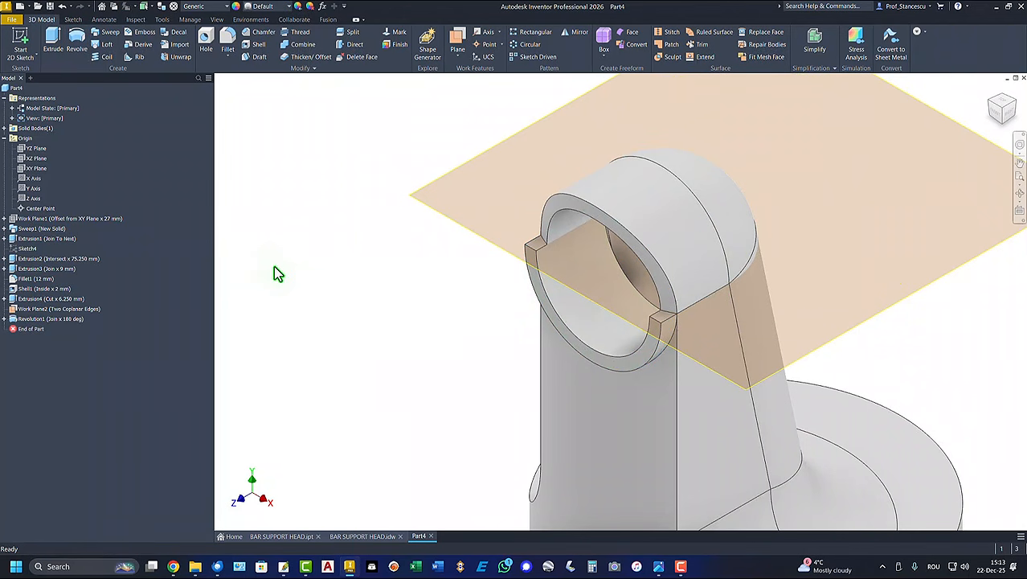
# - Hide the work plane that passes through the bar socket
pyautogui.click(463, 224)
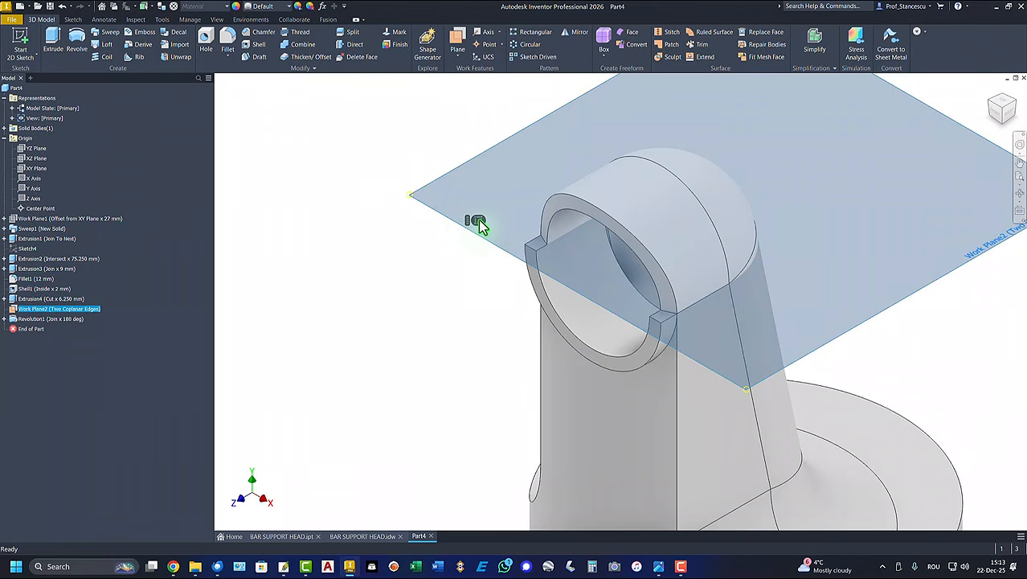
pyautogui.rightClick(460, 232)
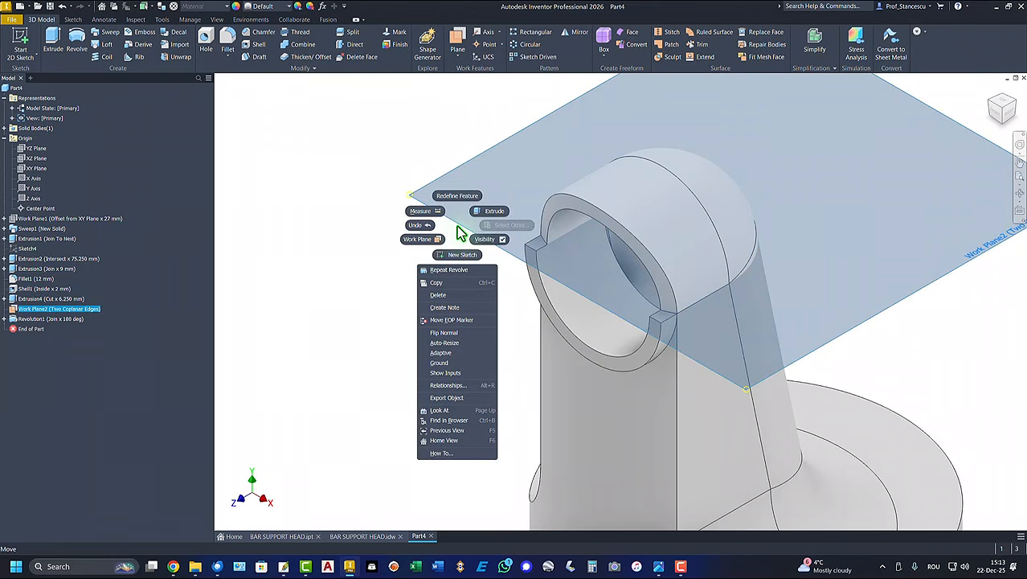
pyautogui.click(488, 239)
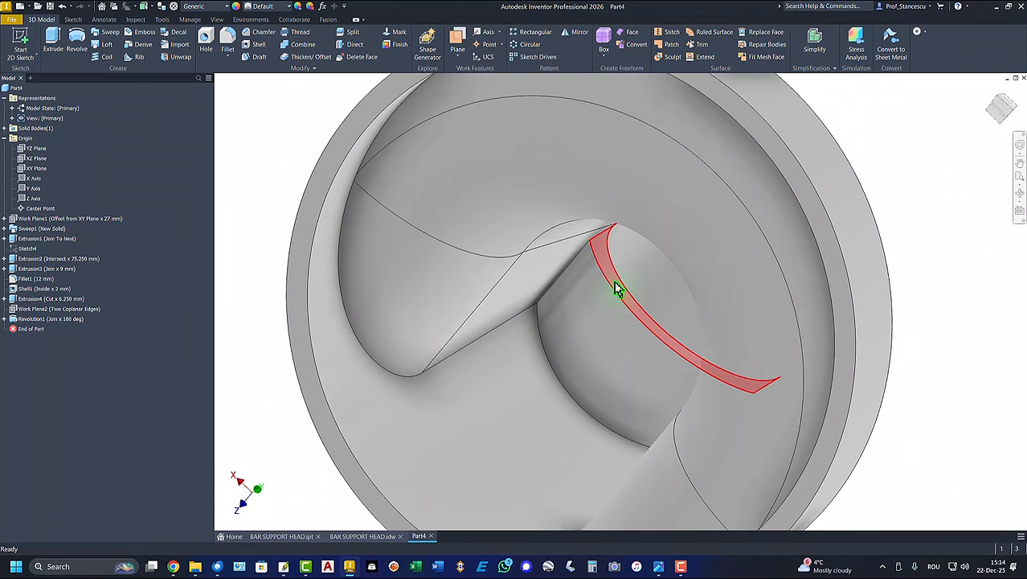
# - Create a sketch on the inner end face of the revolved half socket, project that face's outline and finish the sketch
pyautogui.click(616, 288)
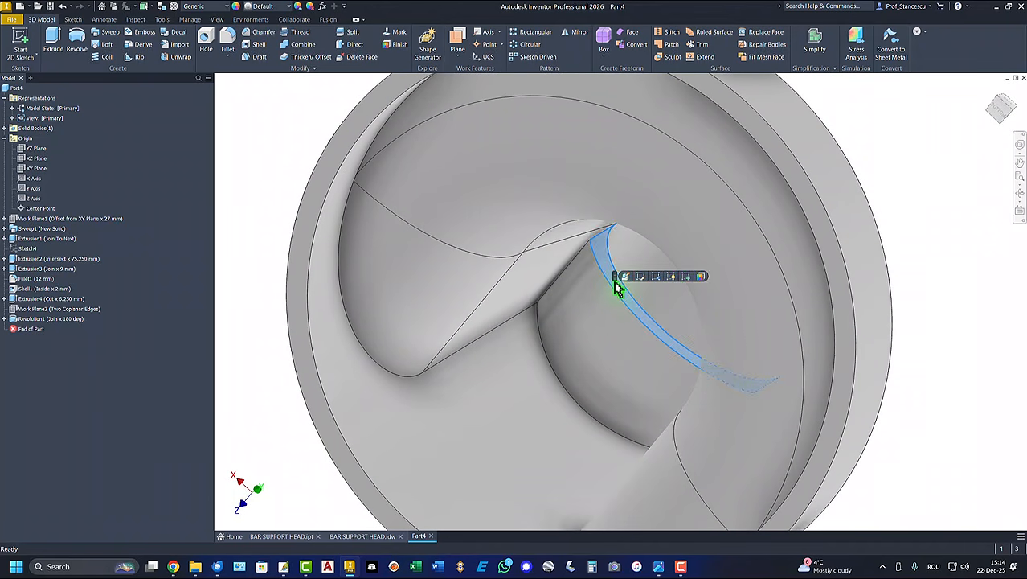
pyautogui.click(687, 276)
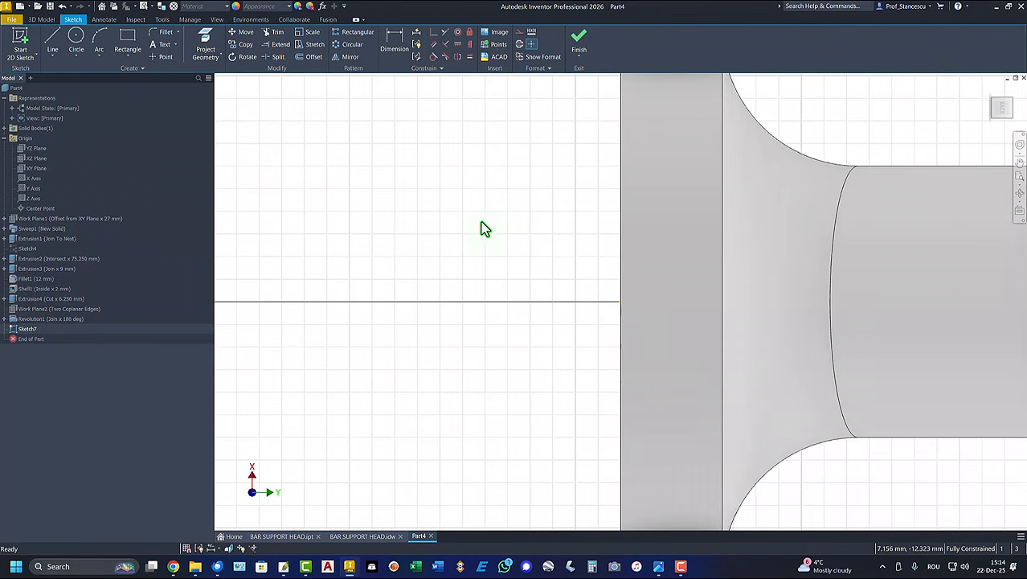
pyautogui.press('F5')
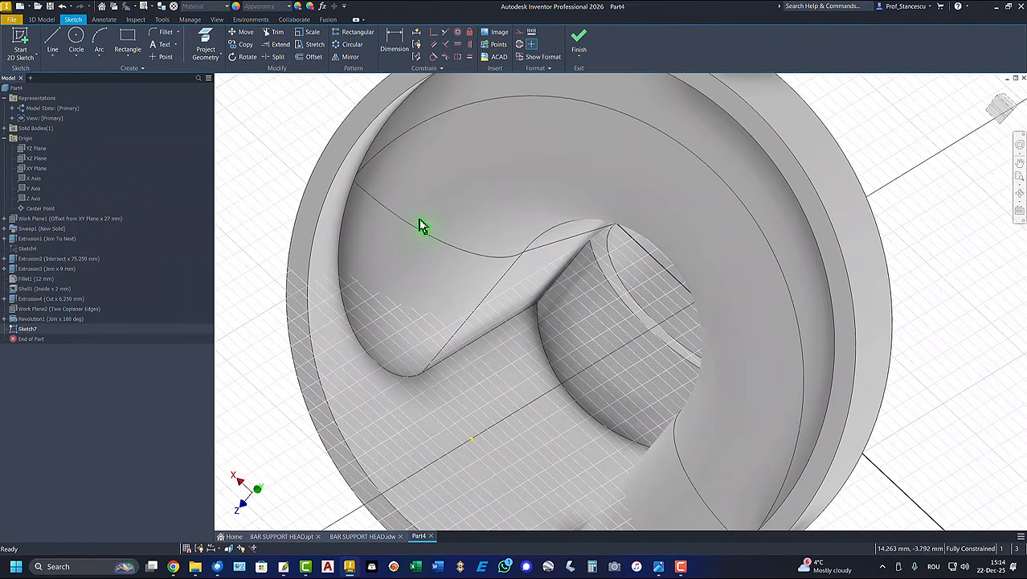
pyautogui.click(206, 45)
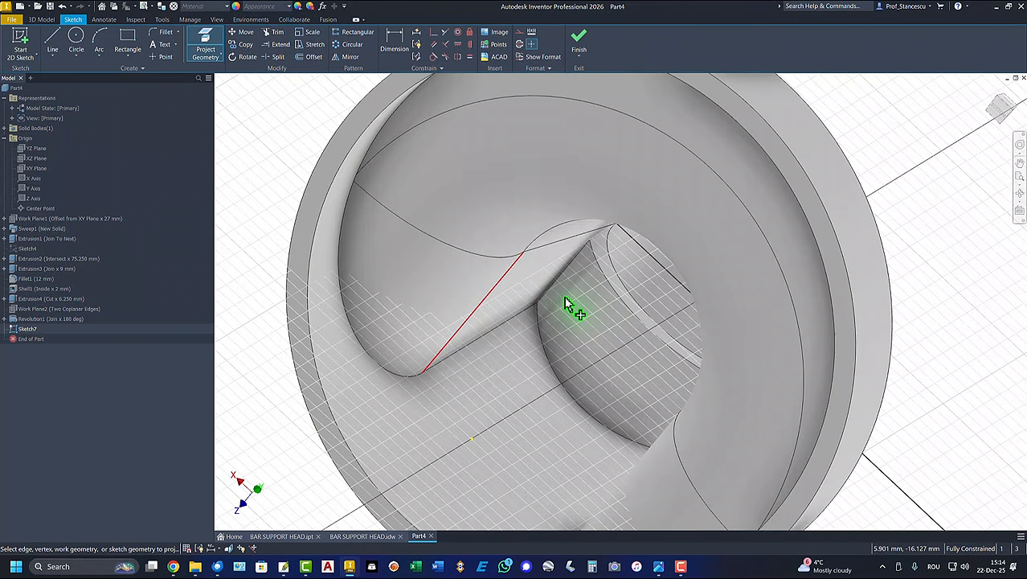
pyautogui.click(613, 282)
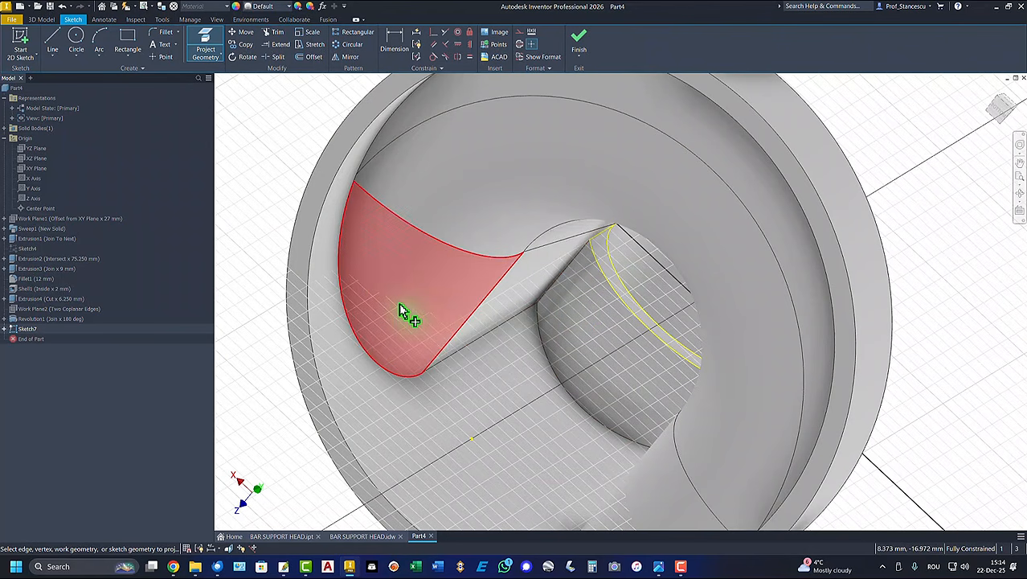
pyautogui.click(578, 40)
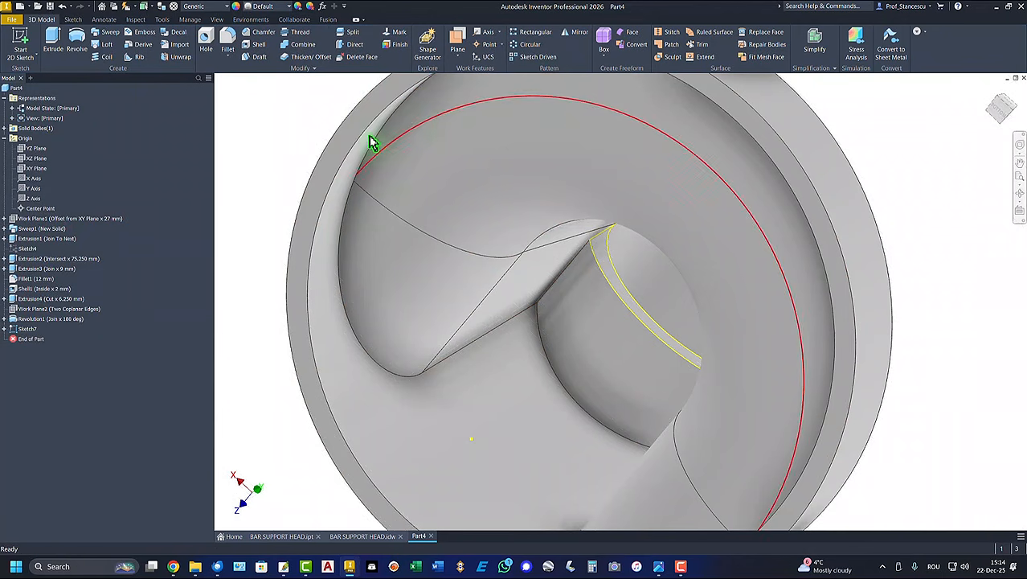
# - Extrude the projected crescent profile To Next, joining the half socket to the inside of the sloped rear wall
pyautogui.click(53, 47)
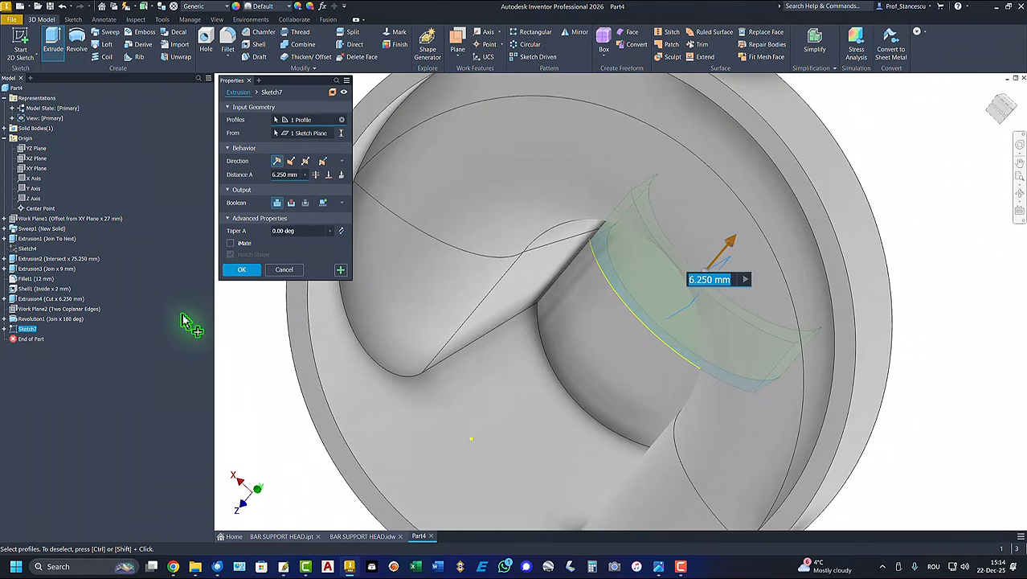
pyautogui.click(340, 175)
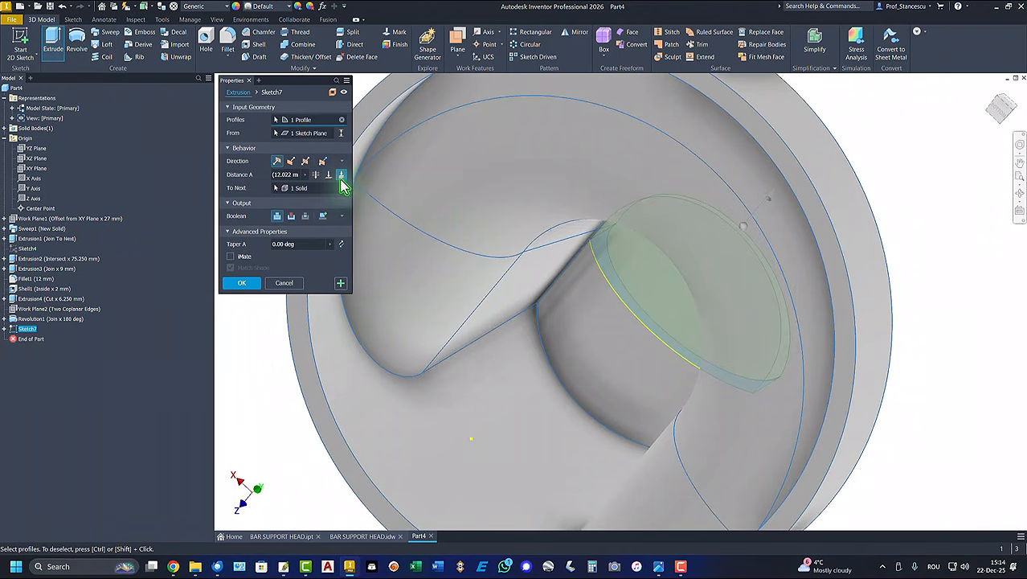
pyautogui.keyDown('shift'); pyautogui.moveTo(430, 370); pyautogui.dragTo(497, 291, button='middle'); pyautogui.keyUp('shift')
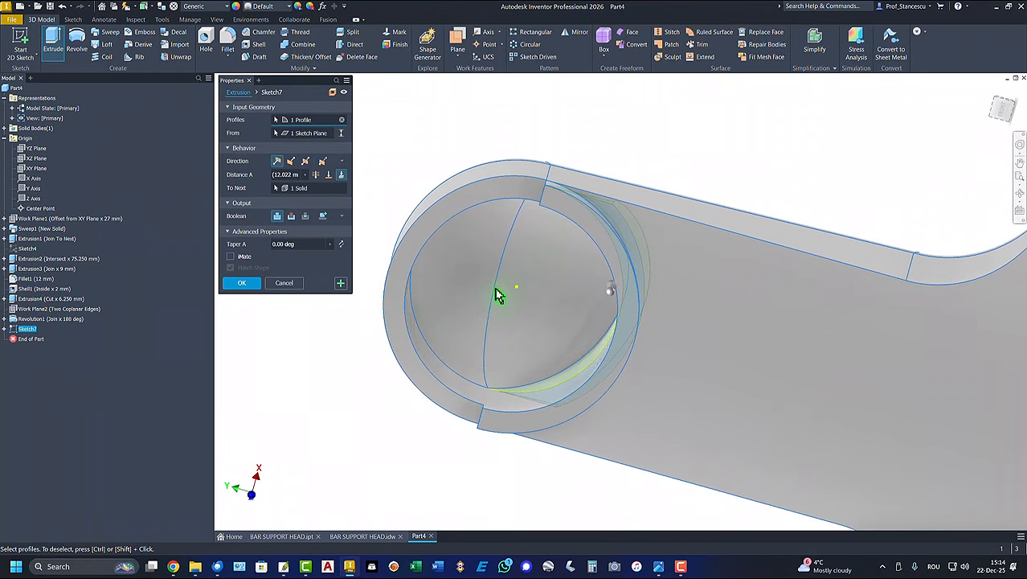
pyautogui.click(243, 283)
pyautogui.press('F6')
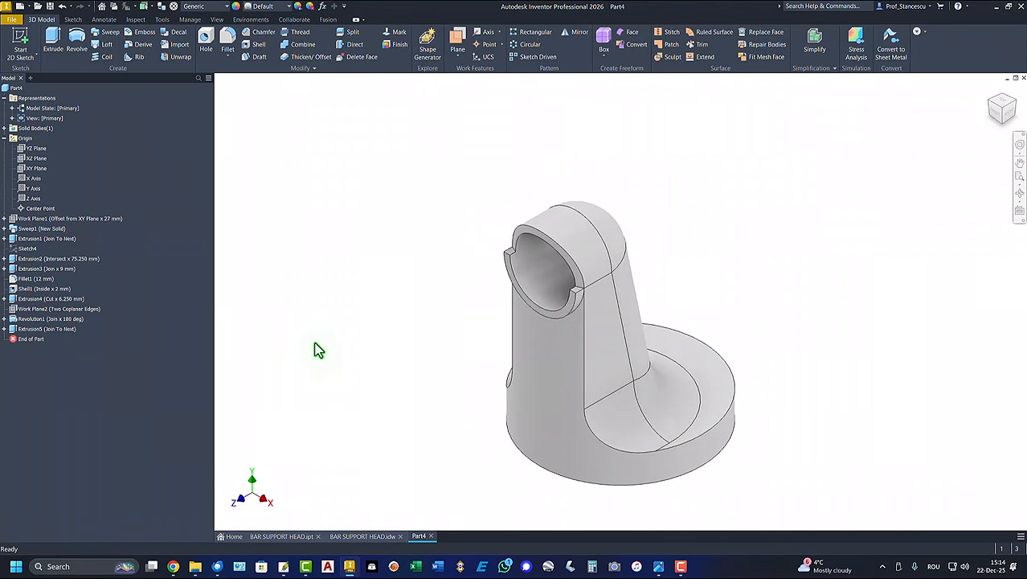
# - Inspect the socket's protruding end from the side and make the 54 mm base circle sketch visible
pyautogui.click(1009, 116)
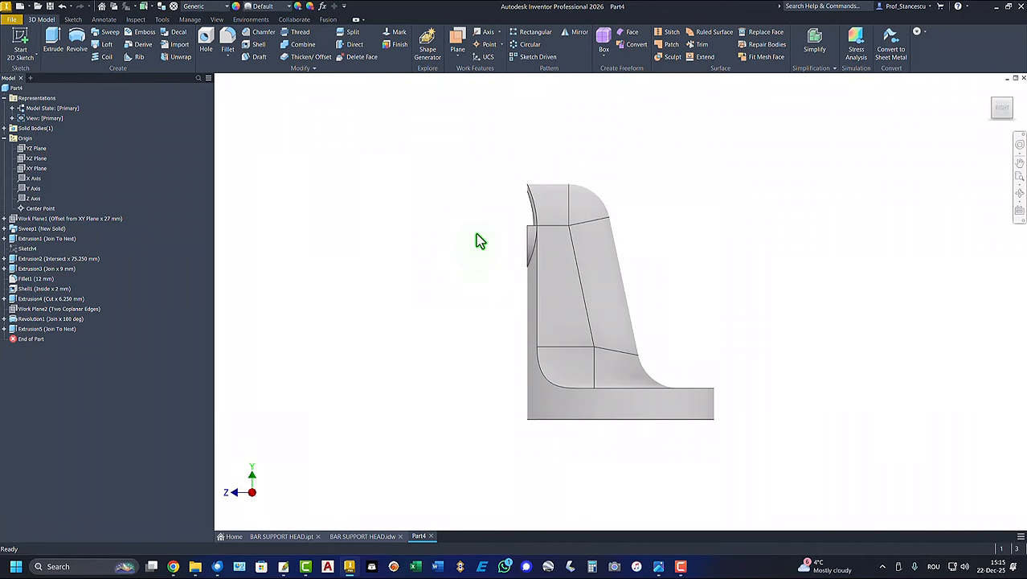
pyautogui.keyDown('shift'); pyautogui.moveTo(476, 234); pyautogui.dragTo(549, 233, button='middle'); pyautogui.keyUp('shift')
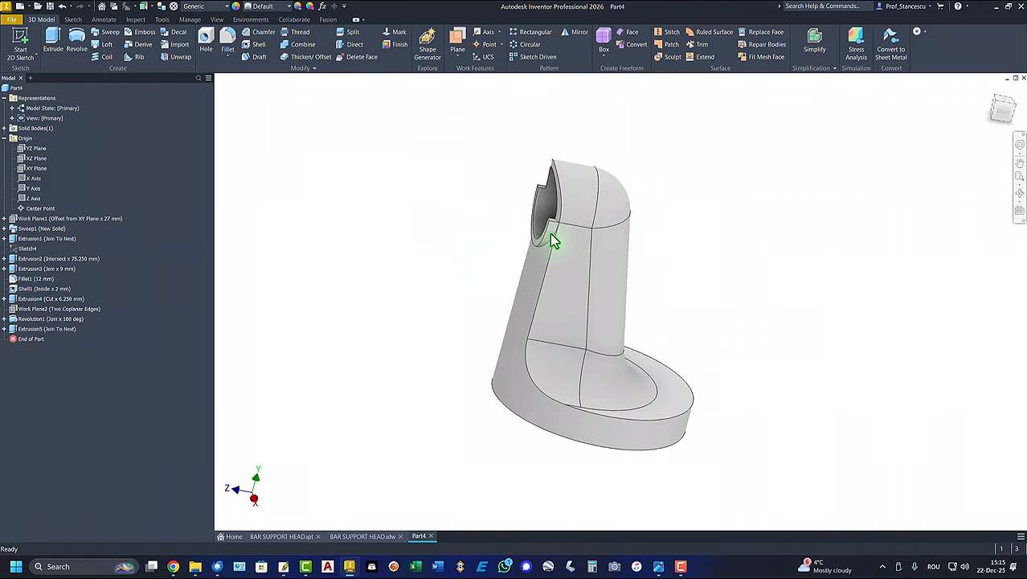
pyautogui.press('F6')
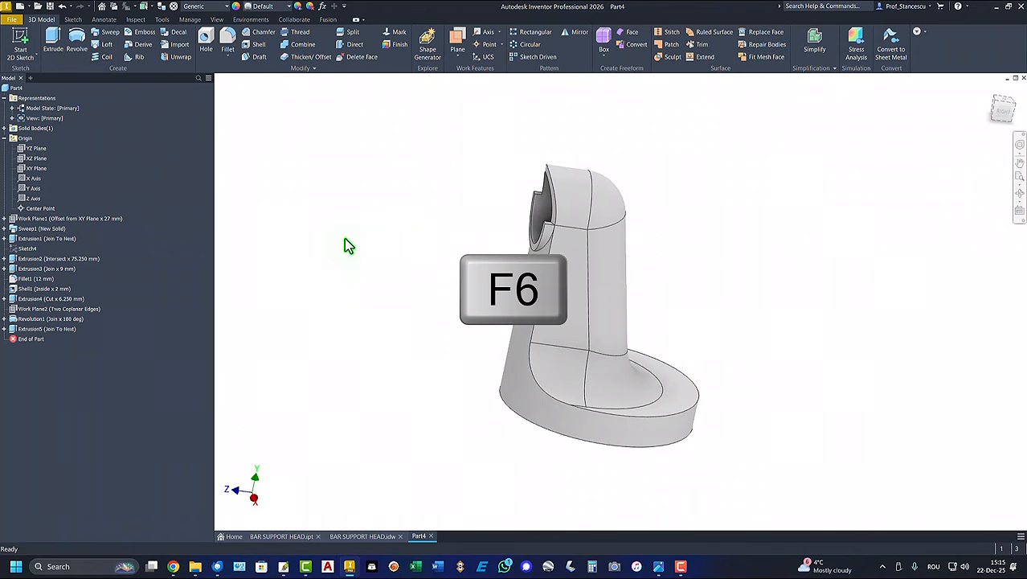
pyautogui.rightClick(13, 256)
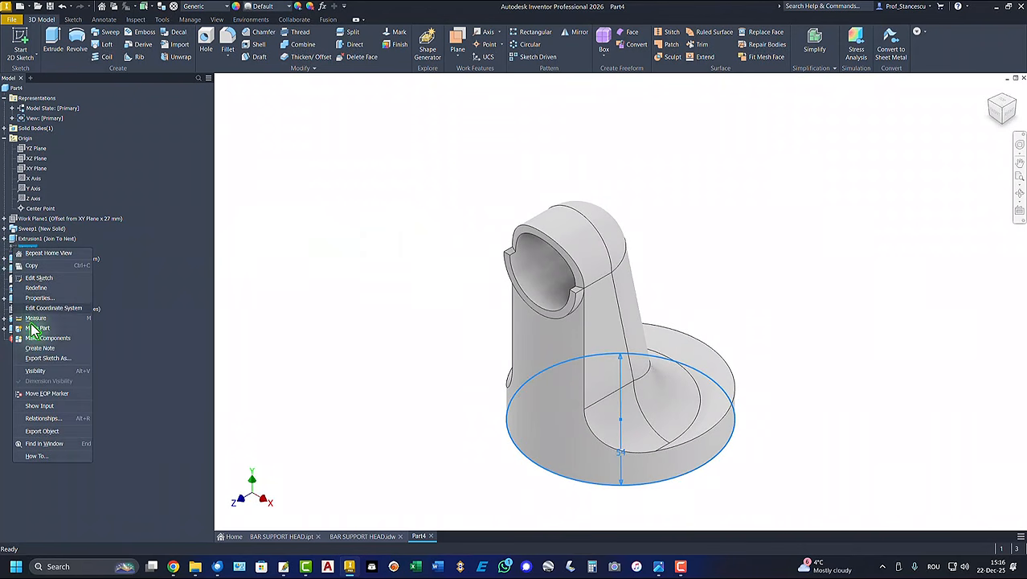
pyautogui.click(34, 371)
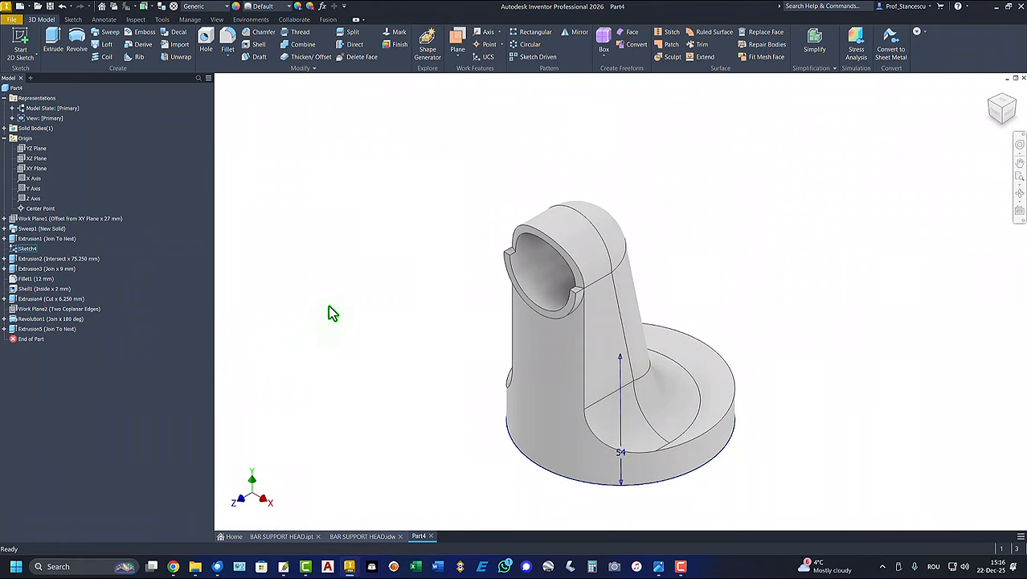
# - Extrude the base circle 78.750 mm upward as an Intersect to trim the protruding socket, and hide its sketch again
pyautogui.click(53, 42)
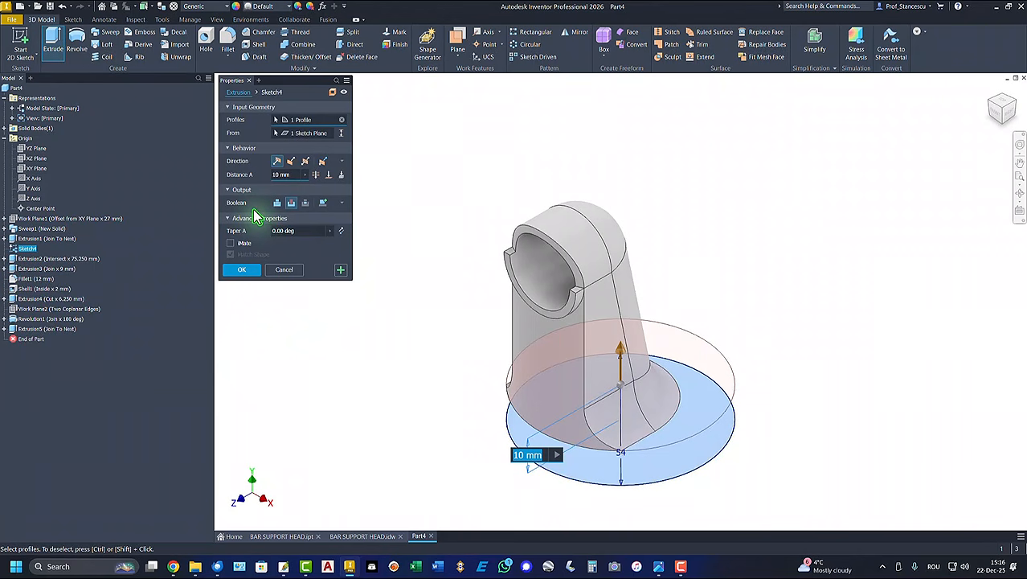
pyautogui.click(305, 204)
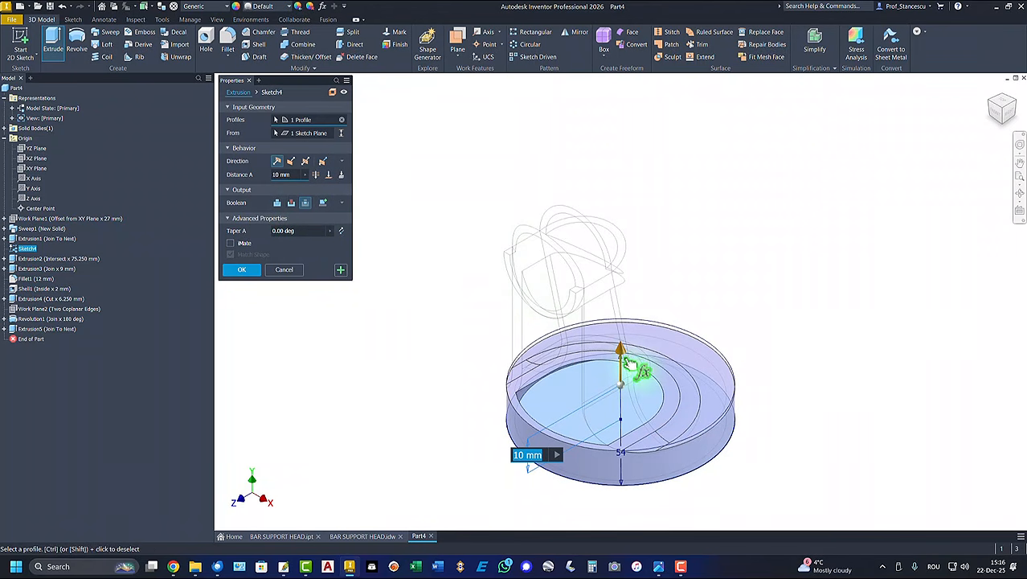
pyautogui.moveTo(621, 354); pyautogui.dragTo(614, 118)
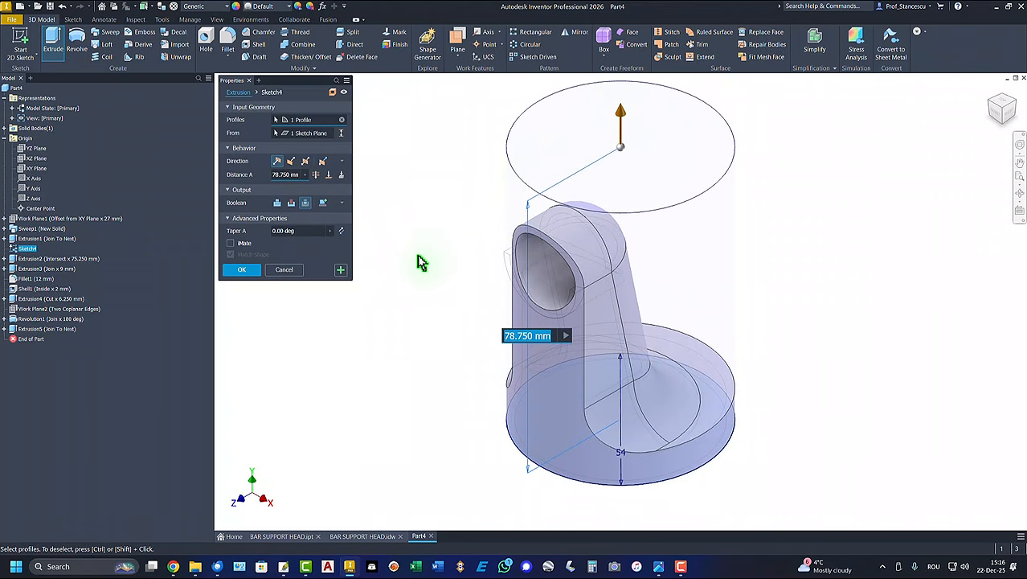
pyautogui.click(244, 271)
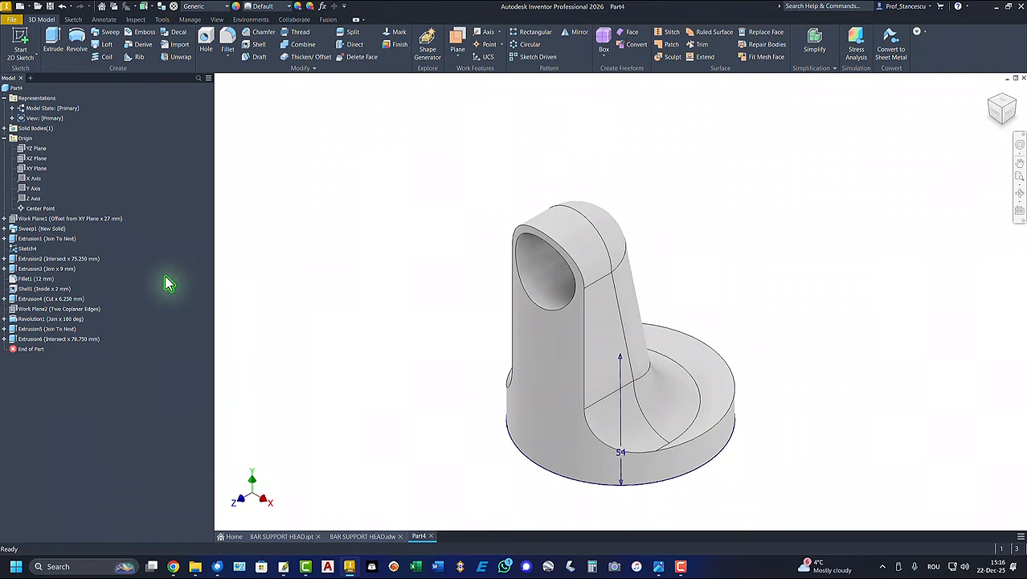
pyautogui.rightClick(22, 251)
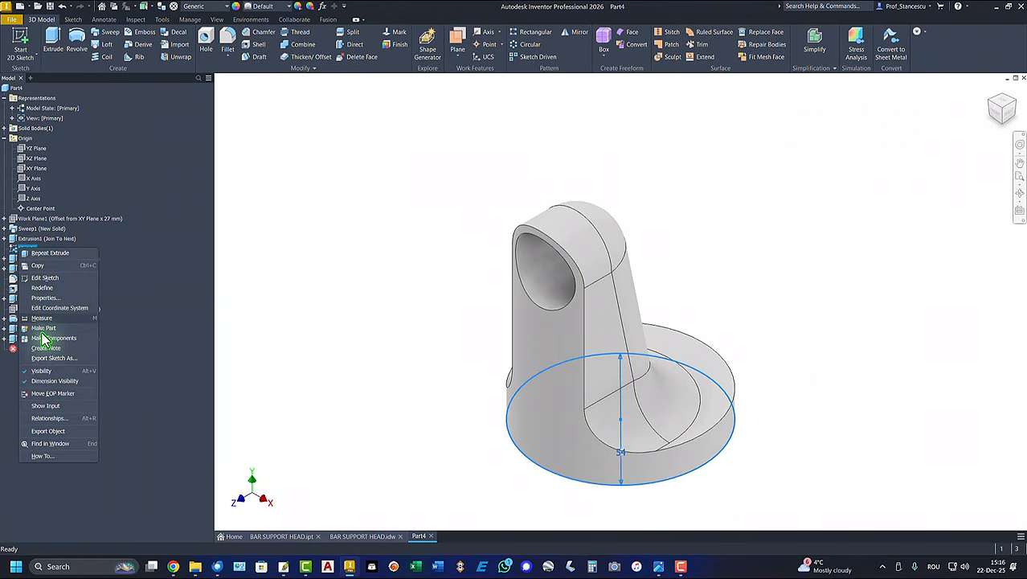
pyautogui.click(36, 372)
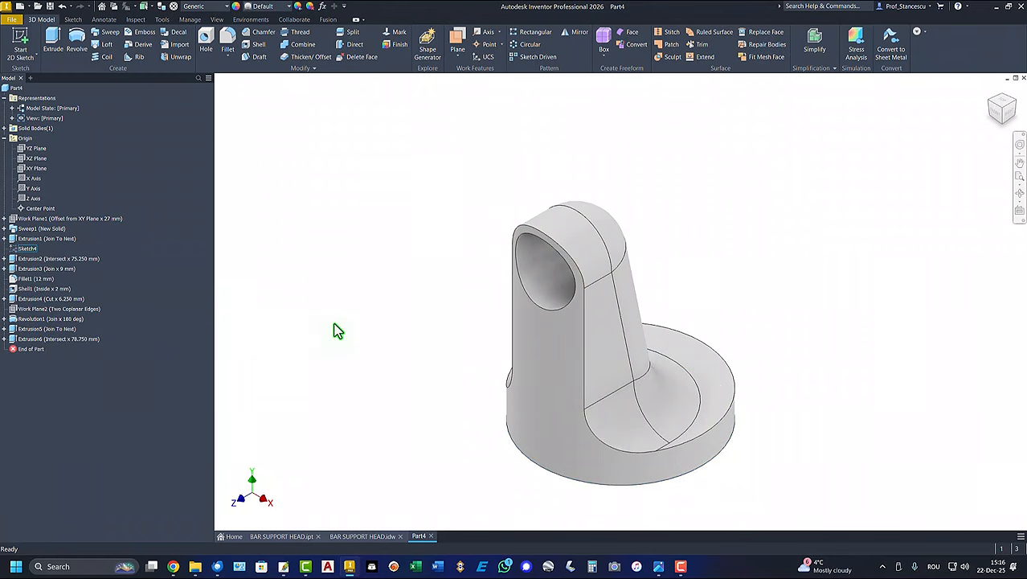
pyautogui.press('F6')
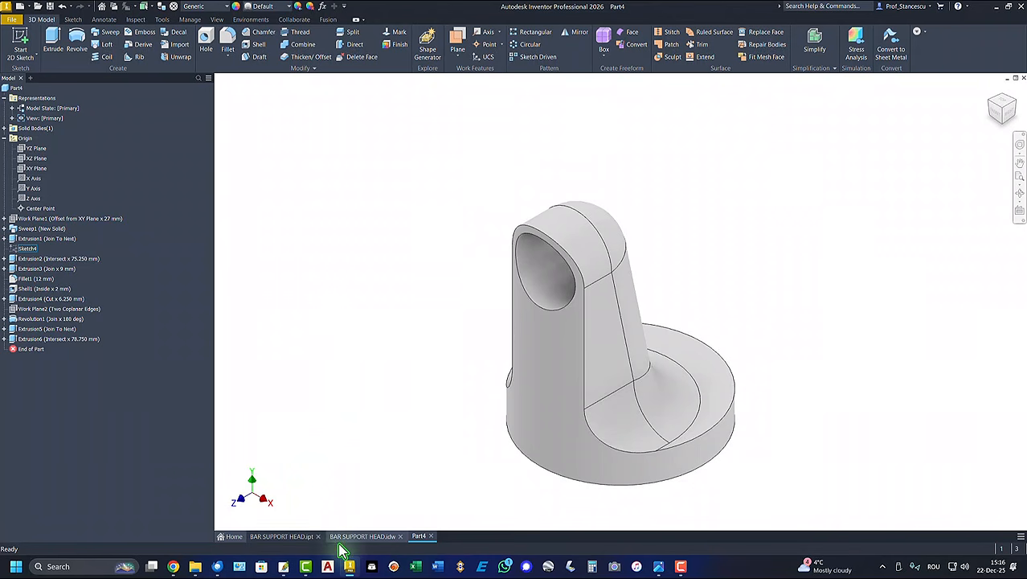
# - Fillet the outer edge chain around the base rim and upright with the drawing's 1 mm radius, and collapse the Origin and Representations folders
pyautogui.click(364, 537)
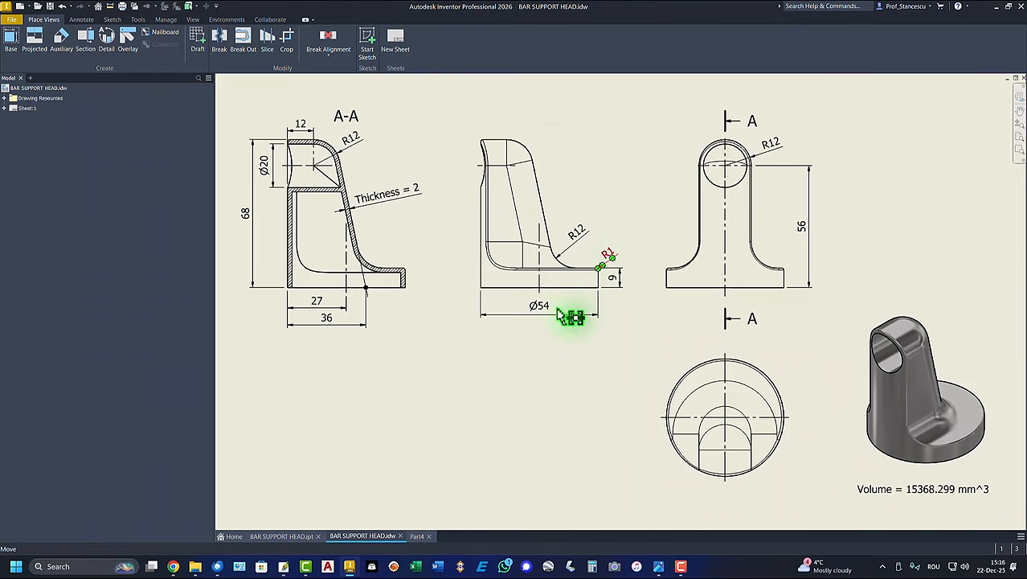
pyautogui.click(417, 536)
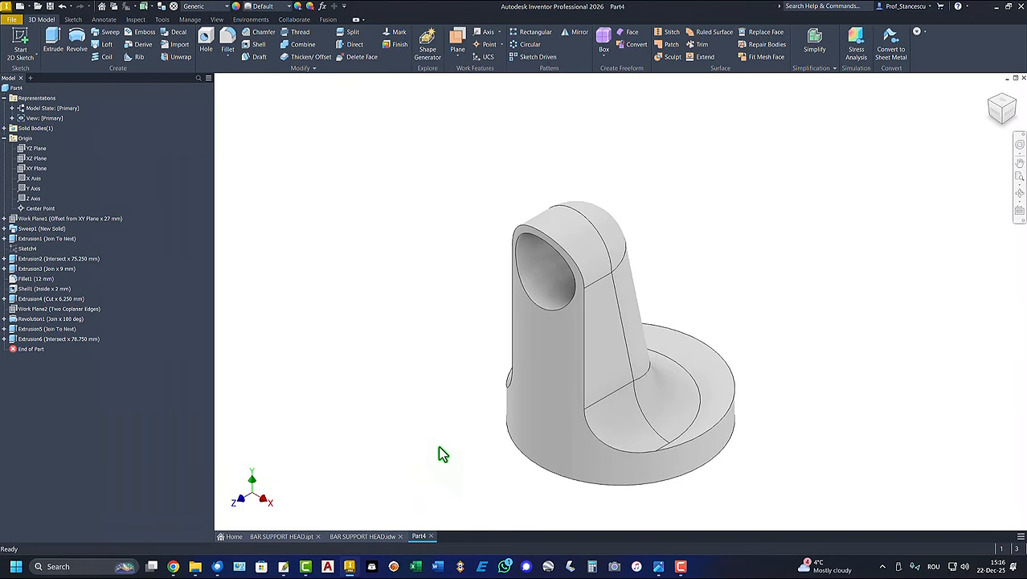
pyautogui.click(716, 437)
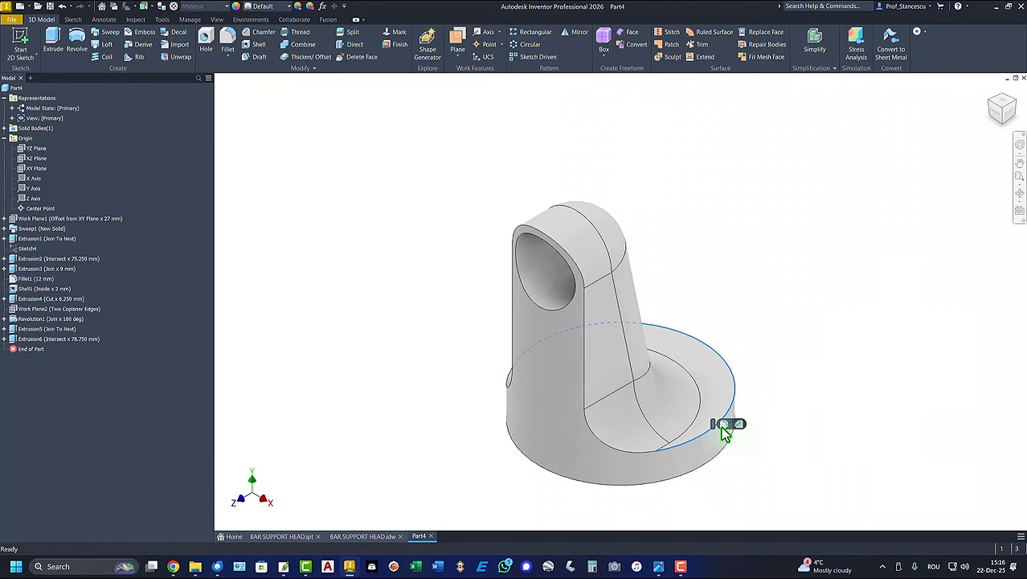
pyautogui.click(723, 423)
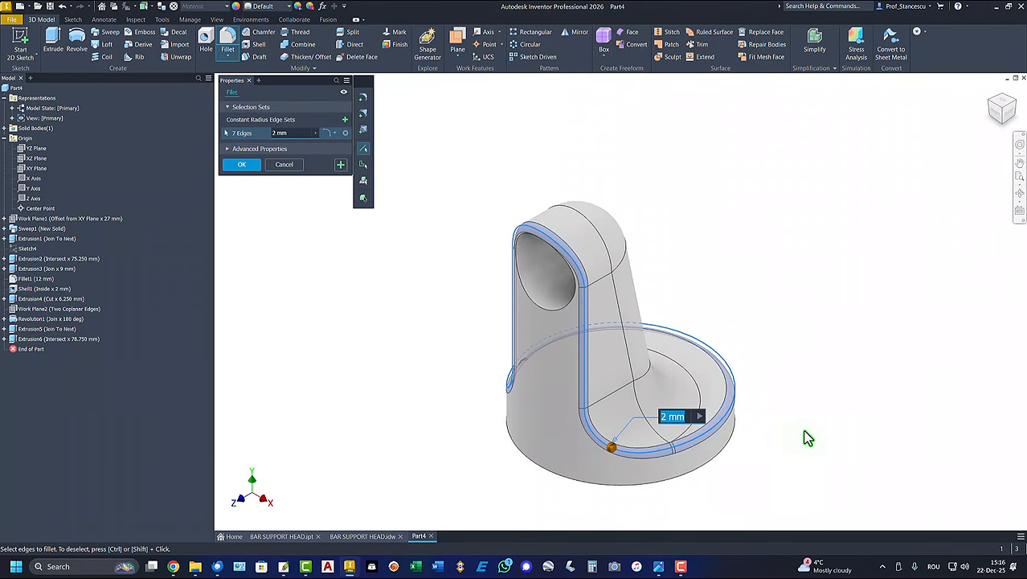
pyautogui.write('1')
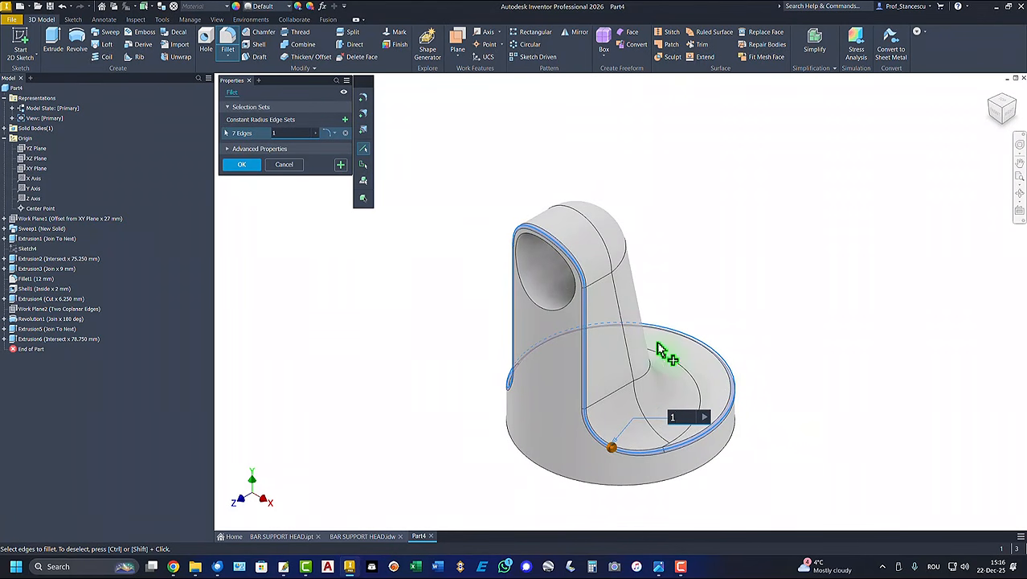
pyautogui.click(240, 164)
pyautogui.press('F6')
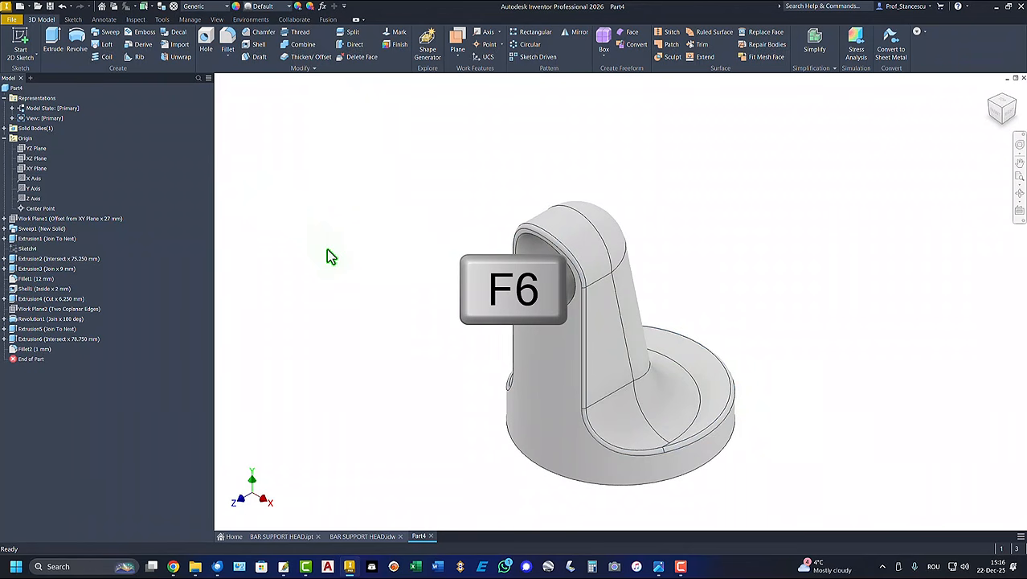
pyautogui.click(5, 138)
pyautogui.click(5, 98)
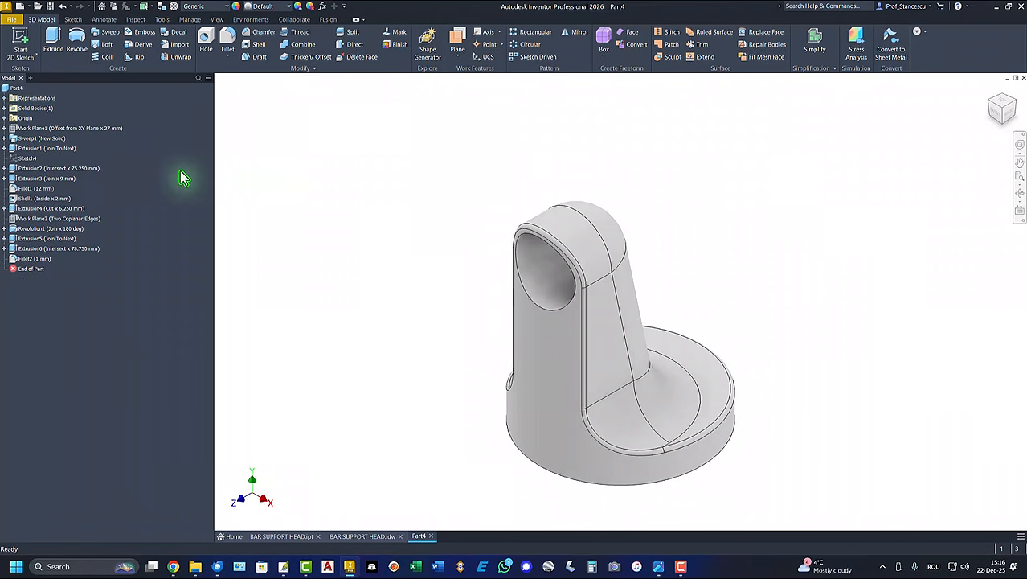
# - Update the physical properties of Part4 in its iProperties and copy the volume value with its unit
pyautogui.click(5, 88)
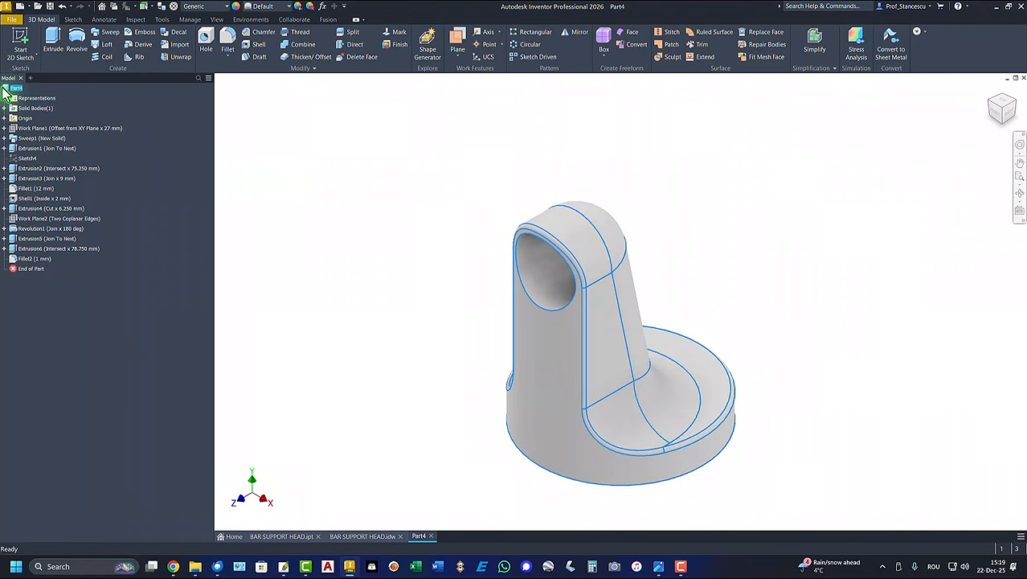
pyautogui.rightClick(4, 90)
pyautogui.click(38, 219)
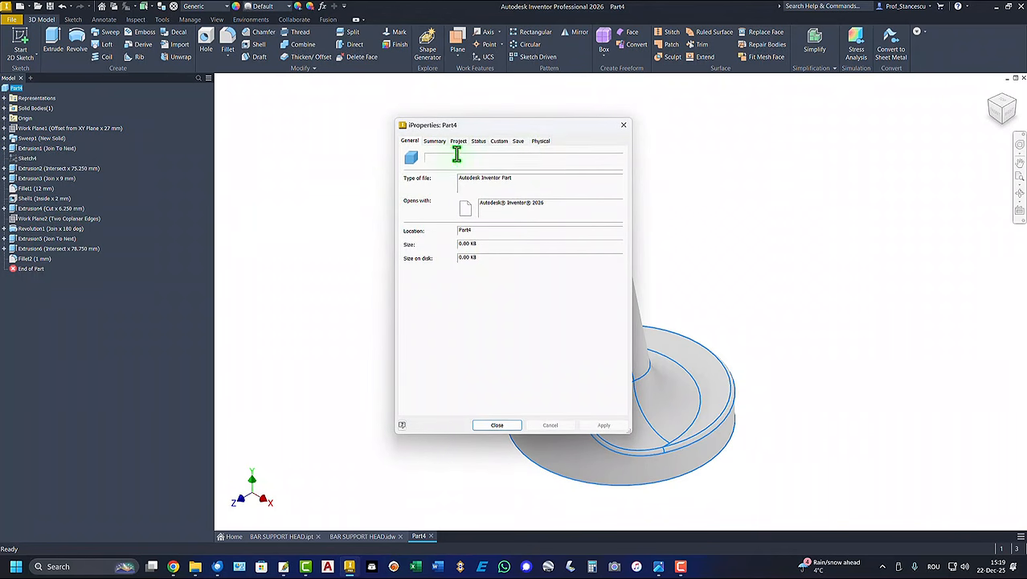
pyautogui.click(542, 141)
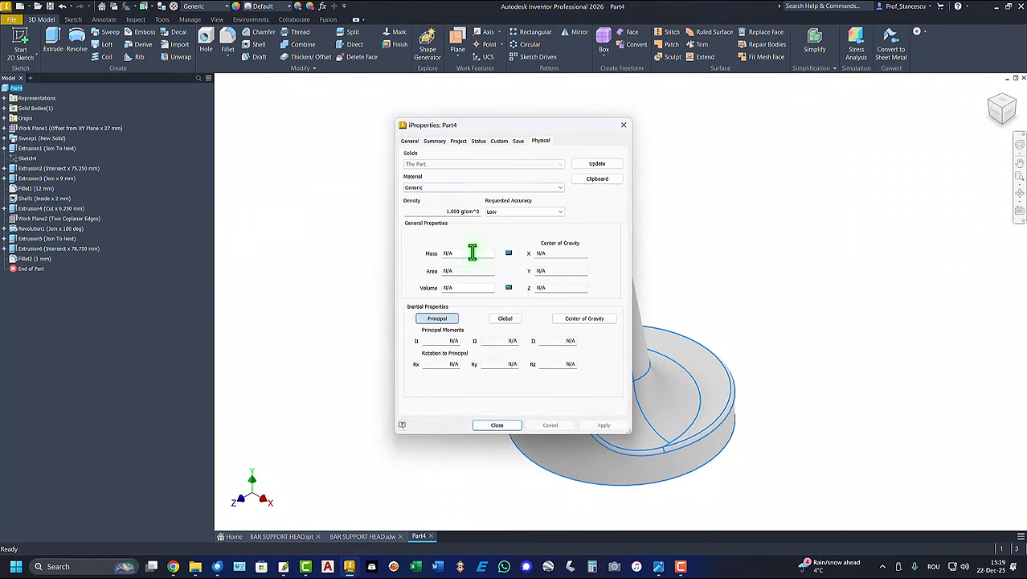
pyautogui.click(599, 163)
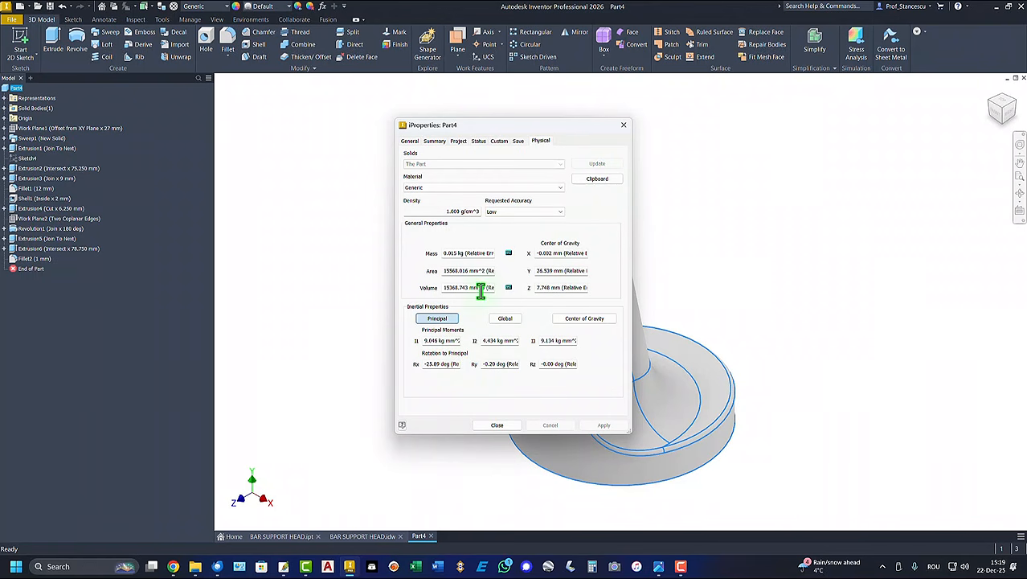
pyautogui.moveTo(484, 291); pyautogui.dragTo(389, 291)
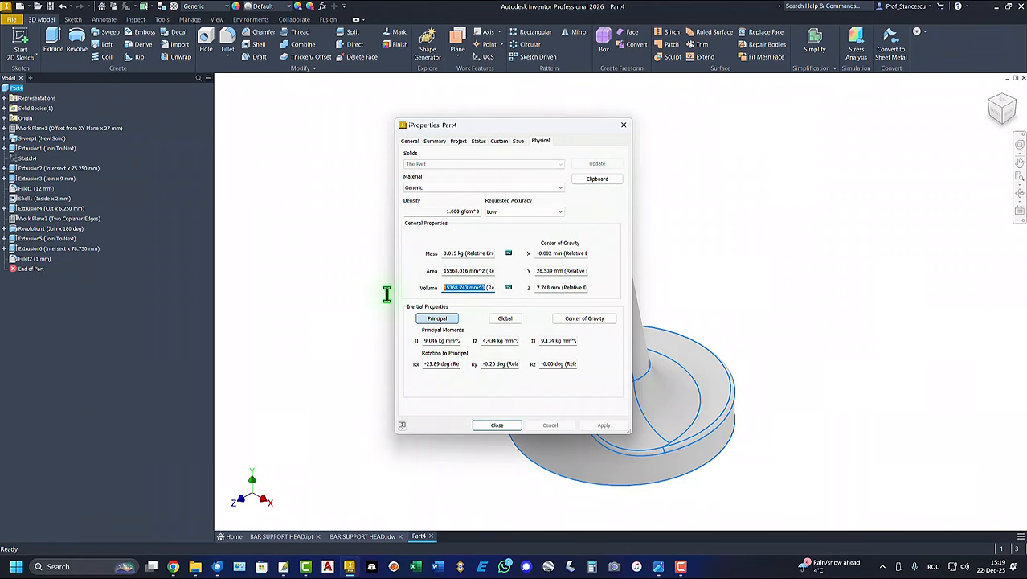
pyautogui.hotkey('ctrl', 'c')
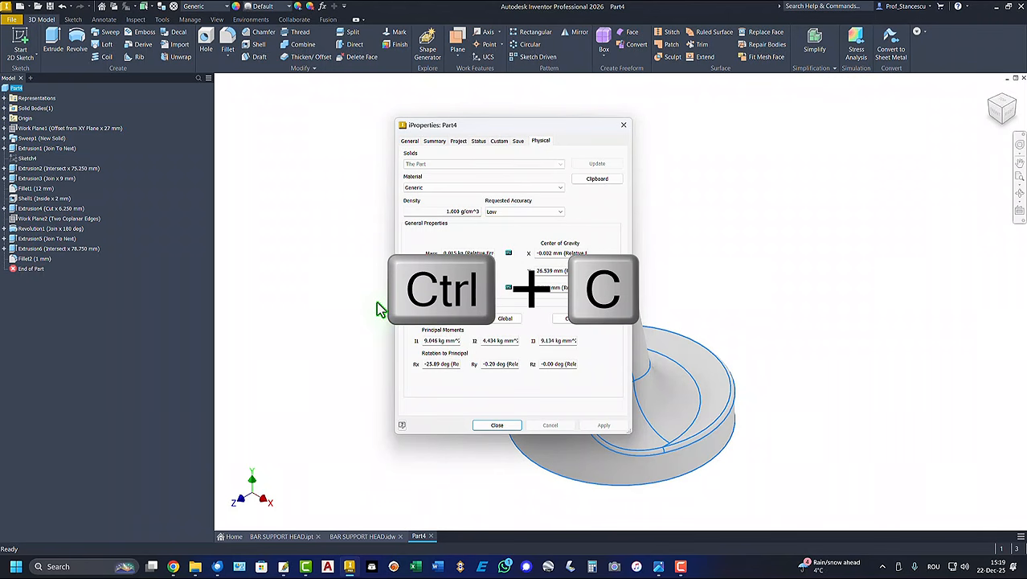
pyautogui.click(486, 426)
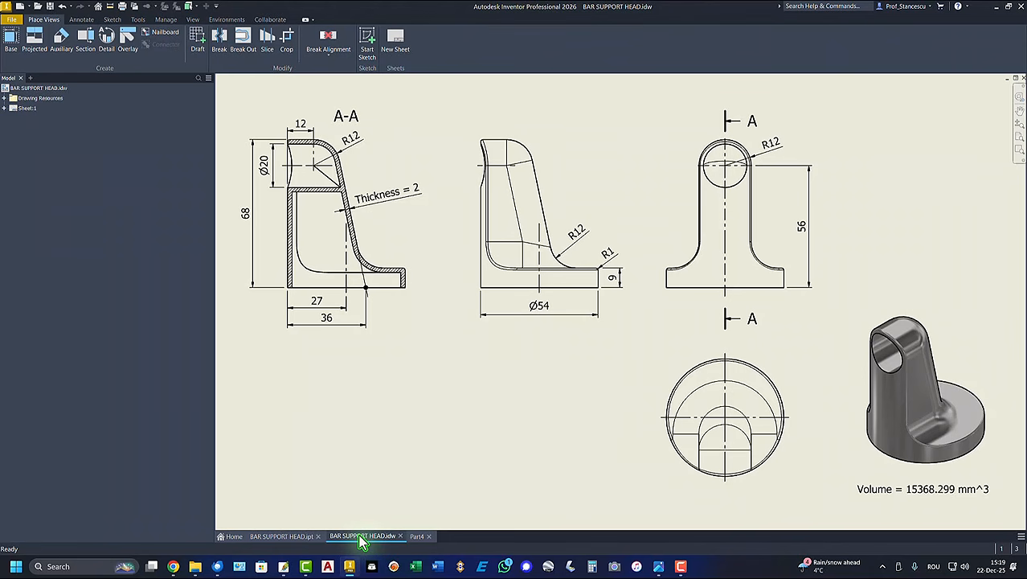
# - Replace the value in the BAR SUPPORT HEAD drawing's volume note with the copied 15368.743 mm^3
pyautogui.click(362, 536)
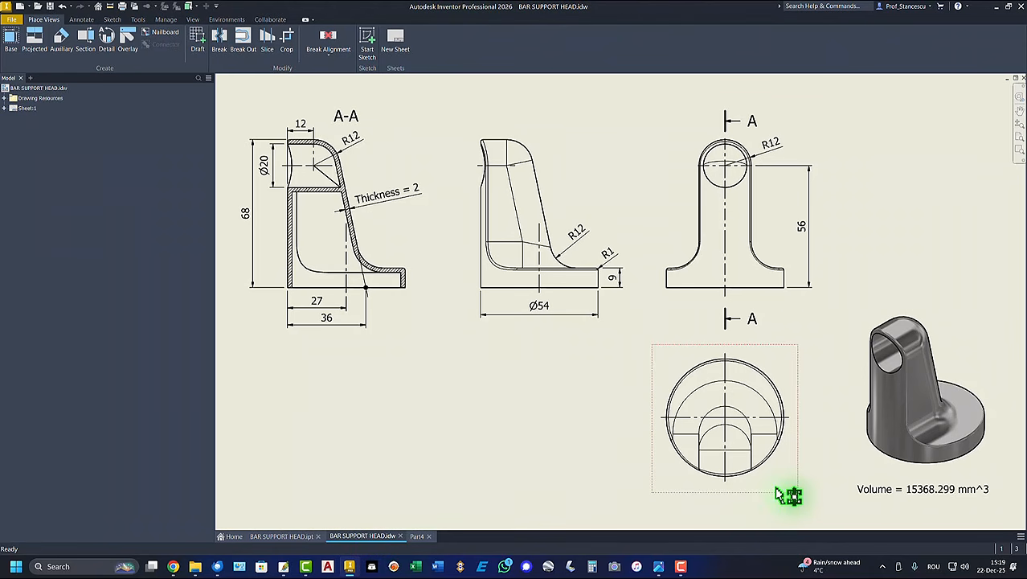
pyautogui.click(929, 489)
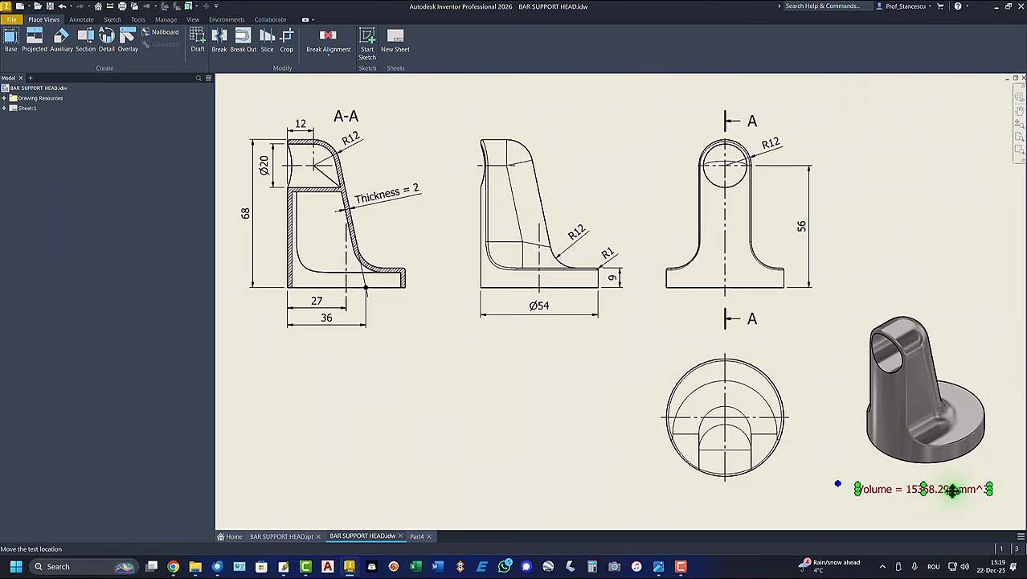
pyautogui.doubleClick(952, 491)
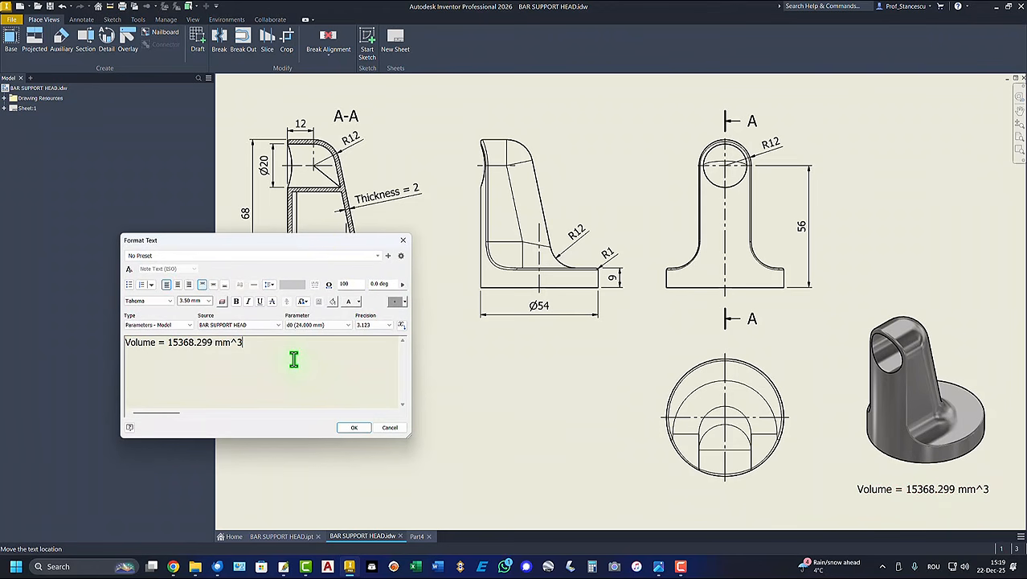
pyautogui.press('Return')
pyautogui.hotkey('ctrl', 'v')
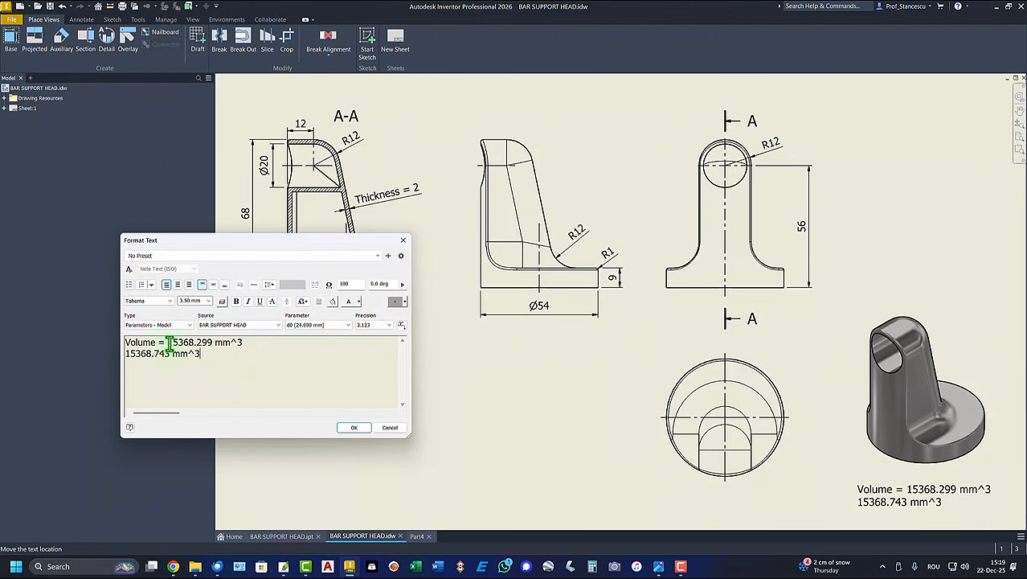
pyautogui.moveTo(168, 342); pyautogui.dragTo(241, 344)
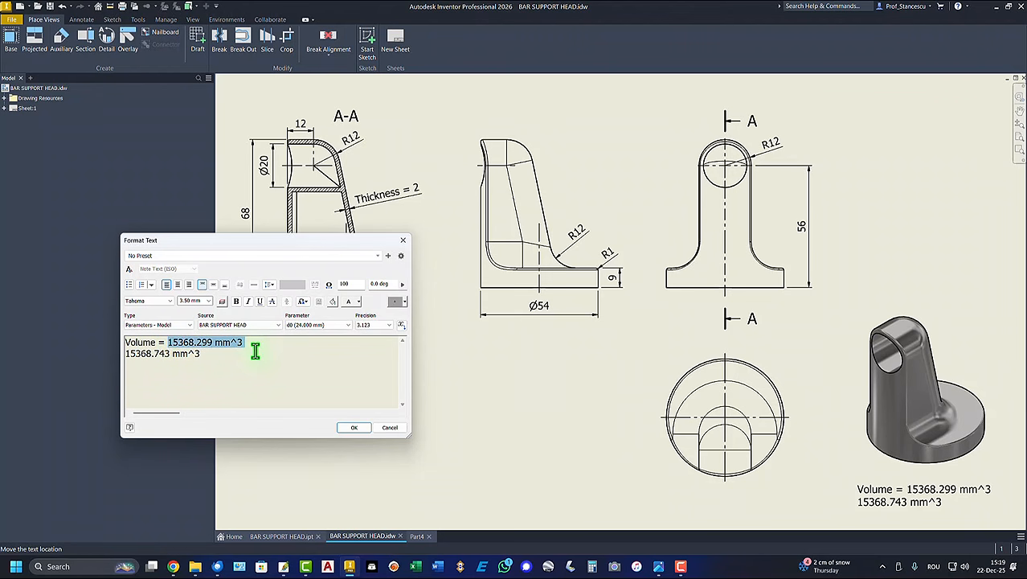
pyautogui.press('Delete')
pyautogui.press('Delete')
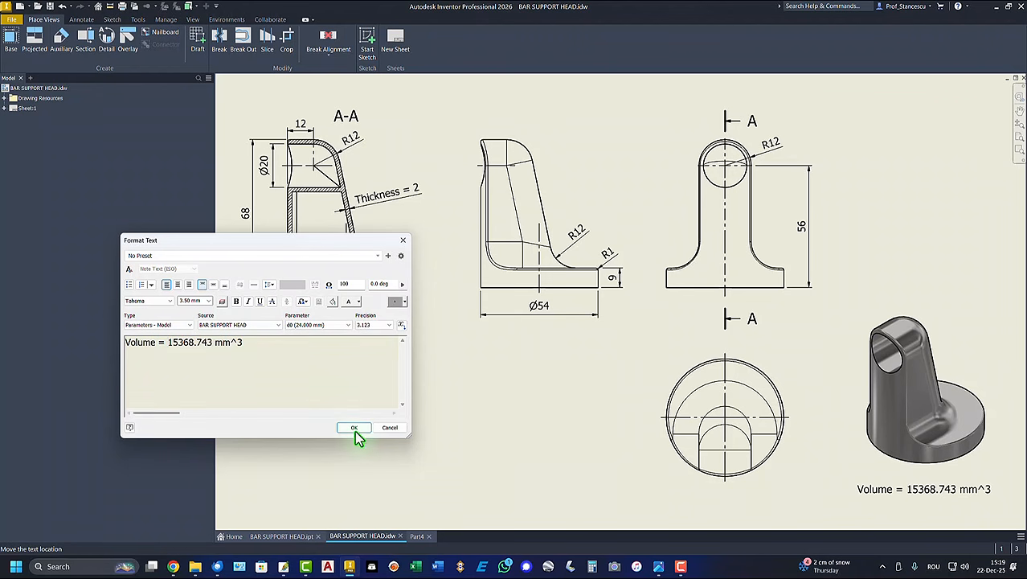
pyautogui.click(355, 428)
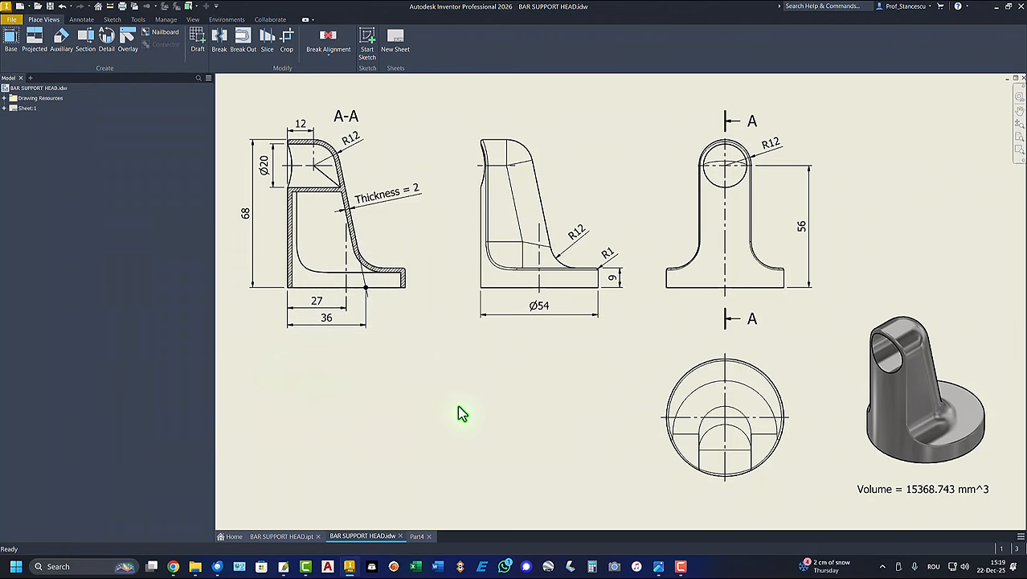
# - Assign the Stainless Steel material to Part4
pyautogui.click(416, 536)
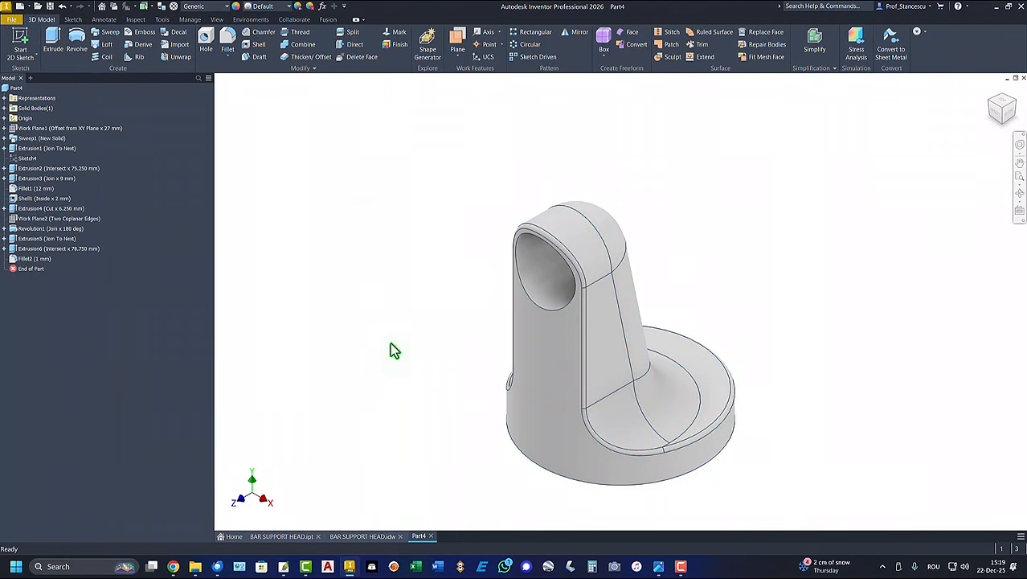
pyautogui.click(202, 7)
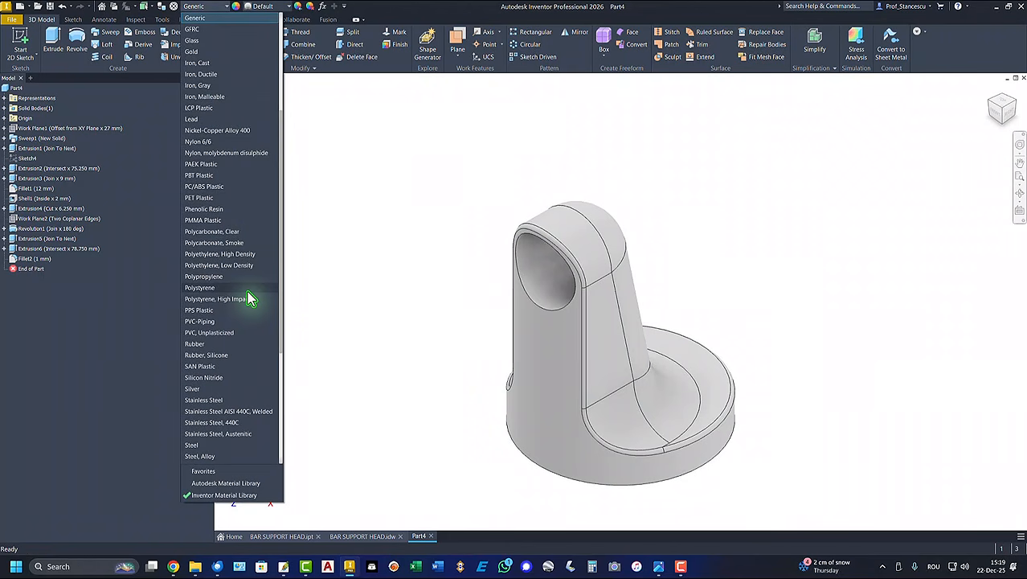
pyautogui.scroll(-3, 251, 296)
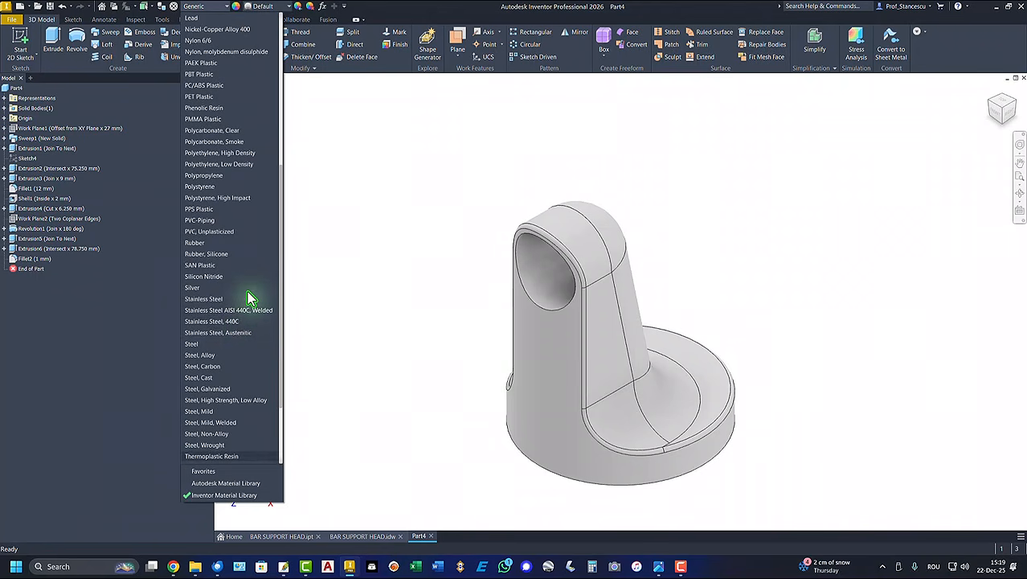
pyautogui.click(204, 299)
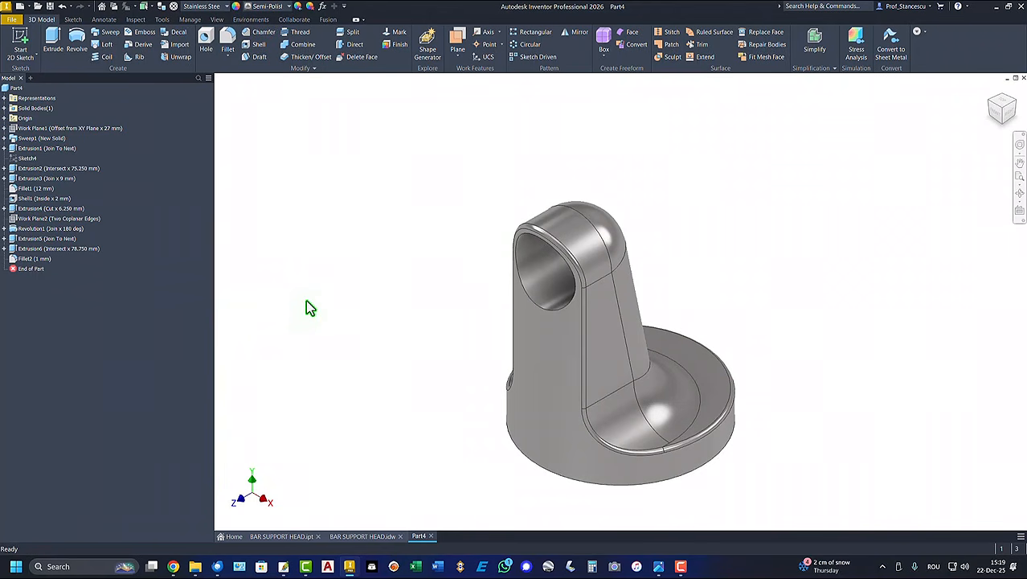
# - Display Part4 in the Shaded visual style without edges and set the lighting style to Default Lights
pyautogui.click(217, 20)
pyautogui.click(252, 56)
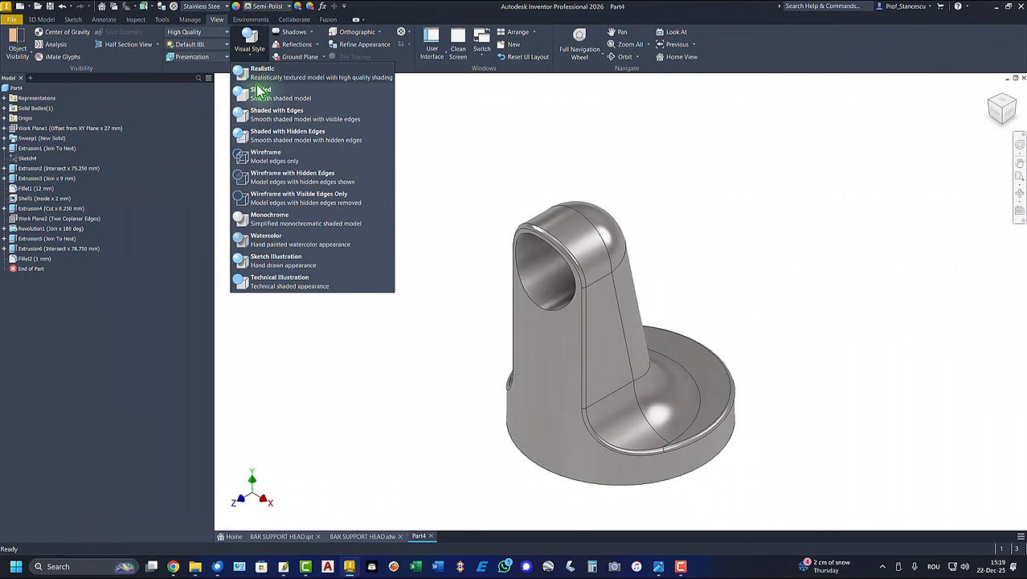
pyautogui.click(264, 95)
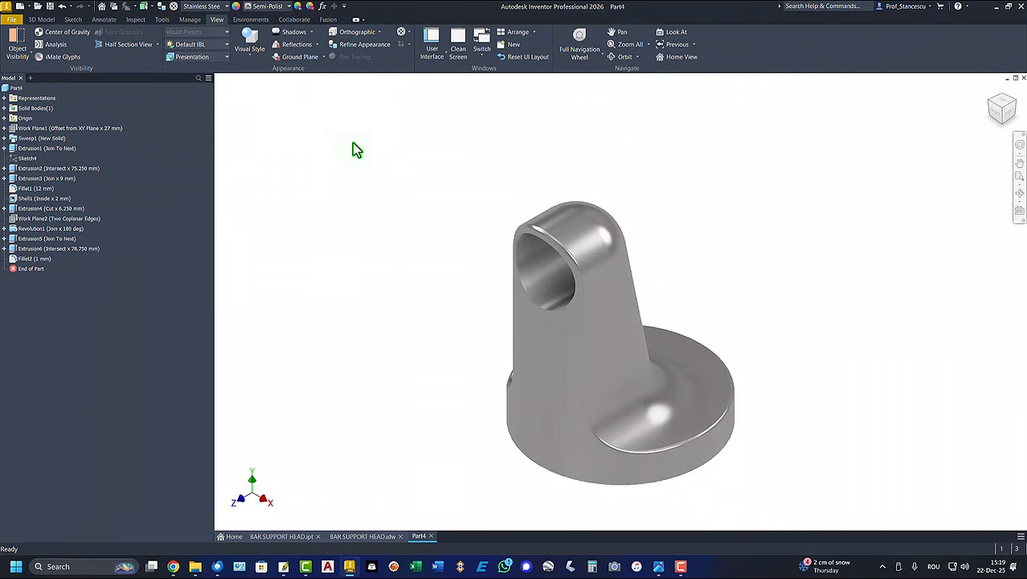
pyautogui.click(199, 46)
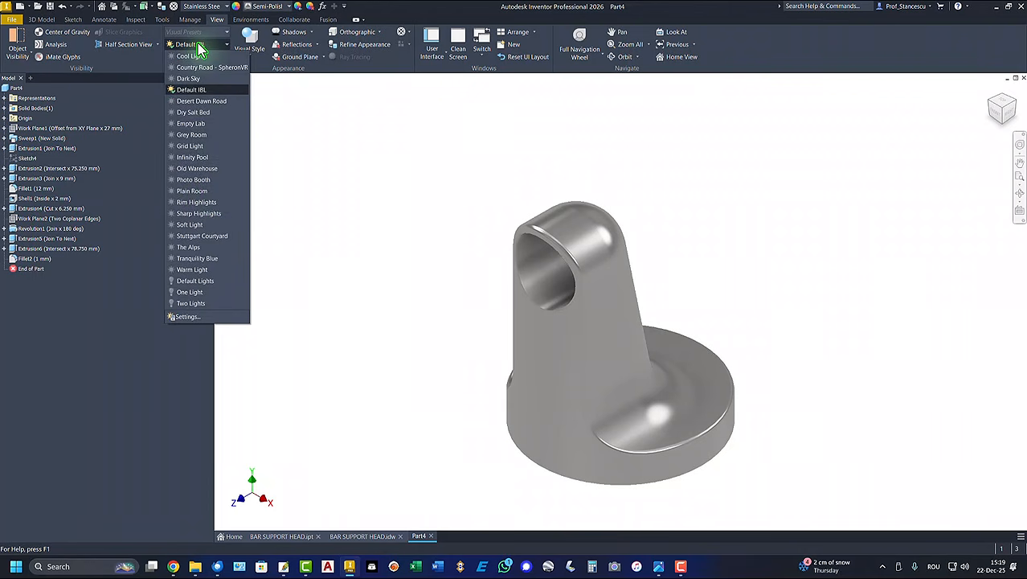
pyautogui.click(203, 282)
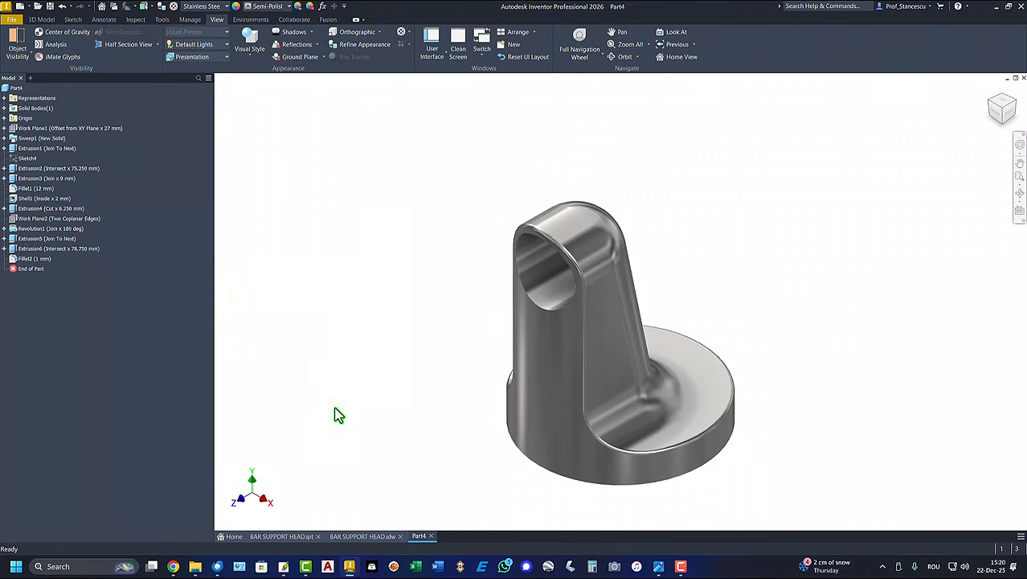
# - Compare Part4 with the reference part BAR SUPPORT HEAD.ipt by switching between the two models
pyautogui.click(283, 537)
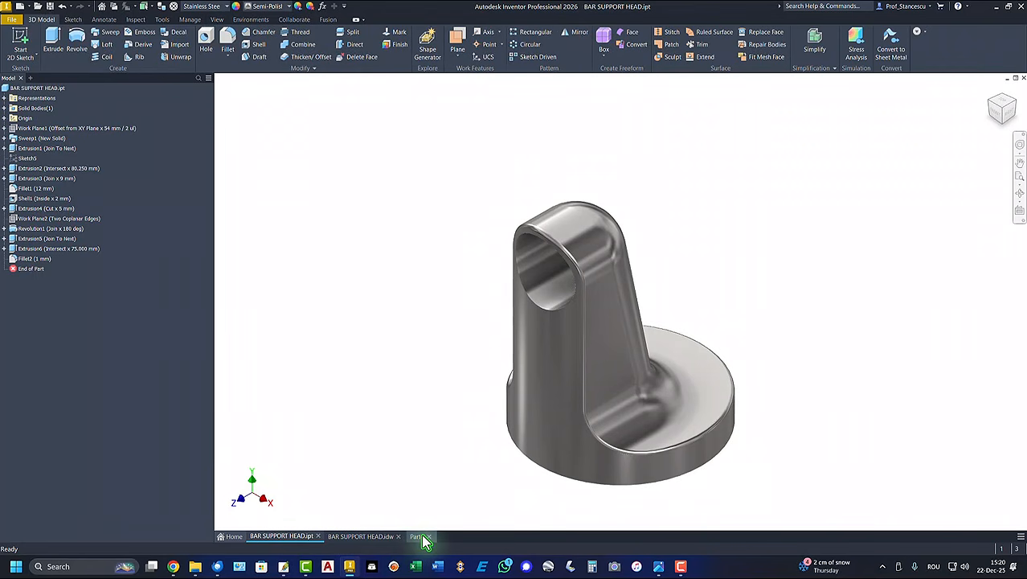
pyautogui.click(418, 536)
pyautogui.click(289, 536)
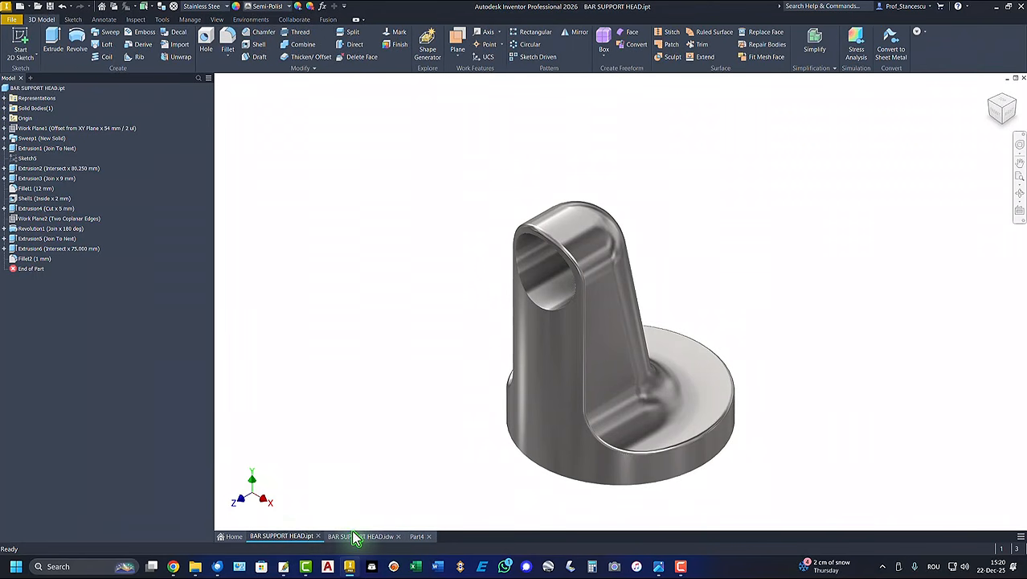
pyautogui.click(418, 537)
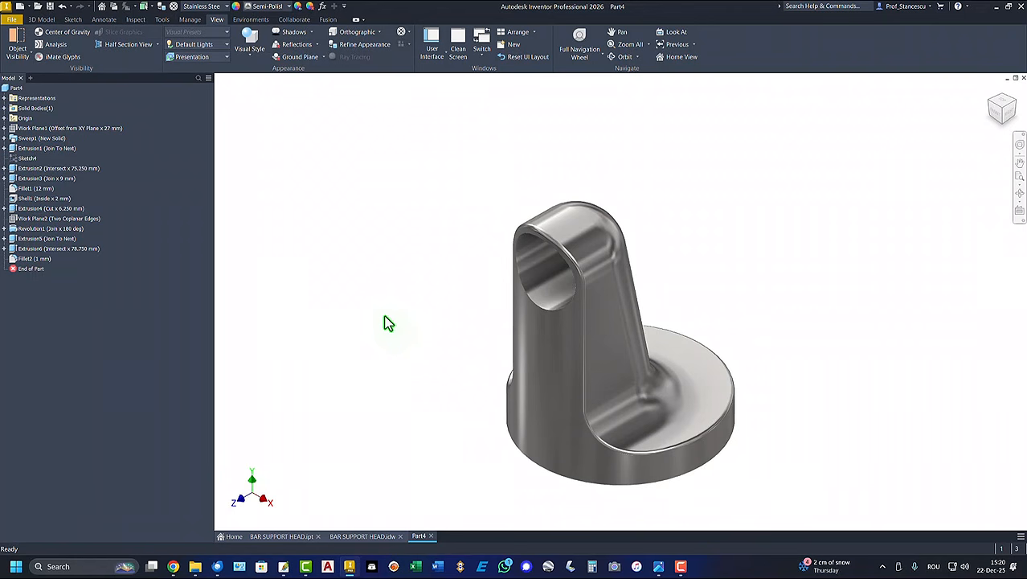